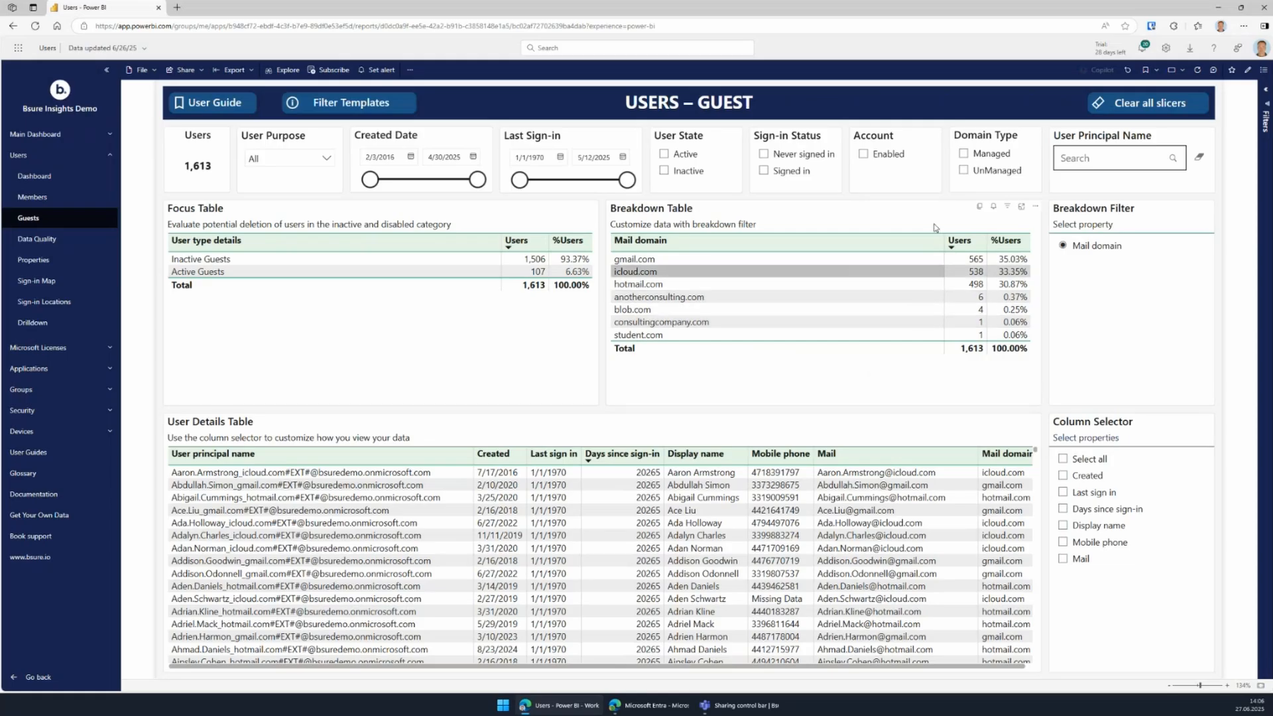
Tick Managed in the Domain Type slicer so only the 12 inactive managed-domain guests remain.
left_click(964, 152)
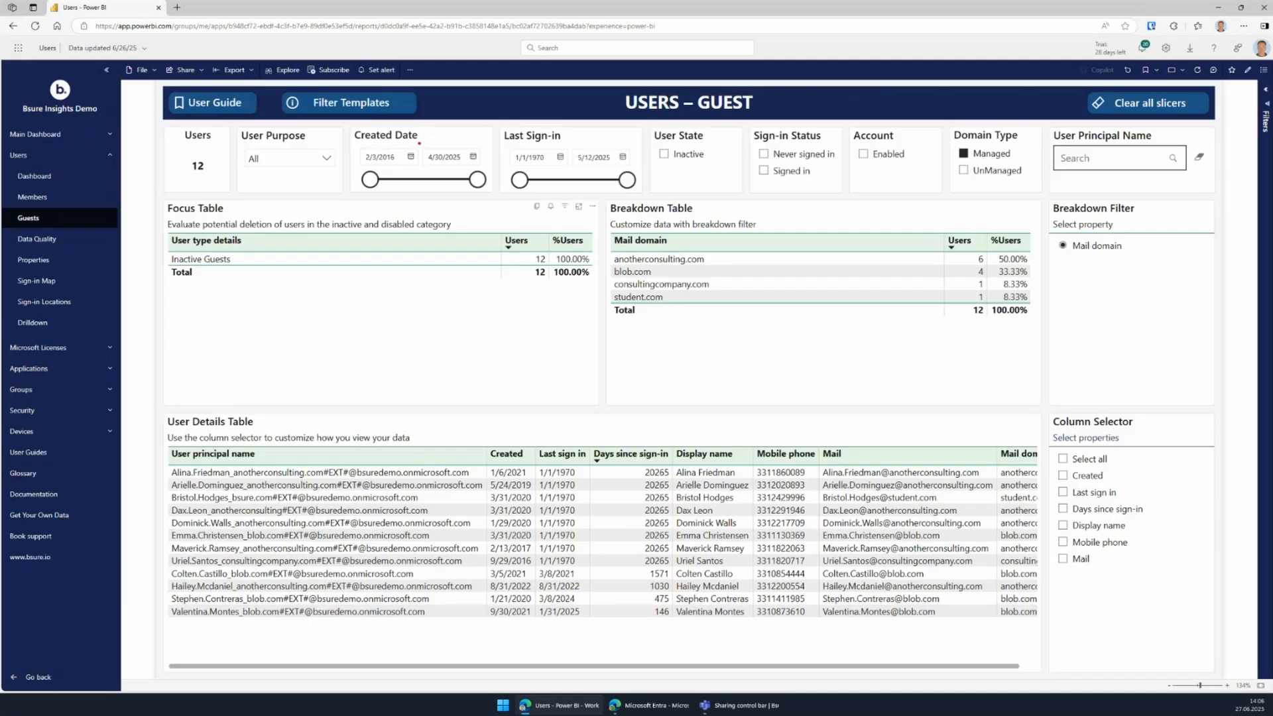
left_click_drag(419, 144, 485, 168)
Add Last sign in to the User Details Table and export its data with the current layout to Excel.
left_click(1064, 492)
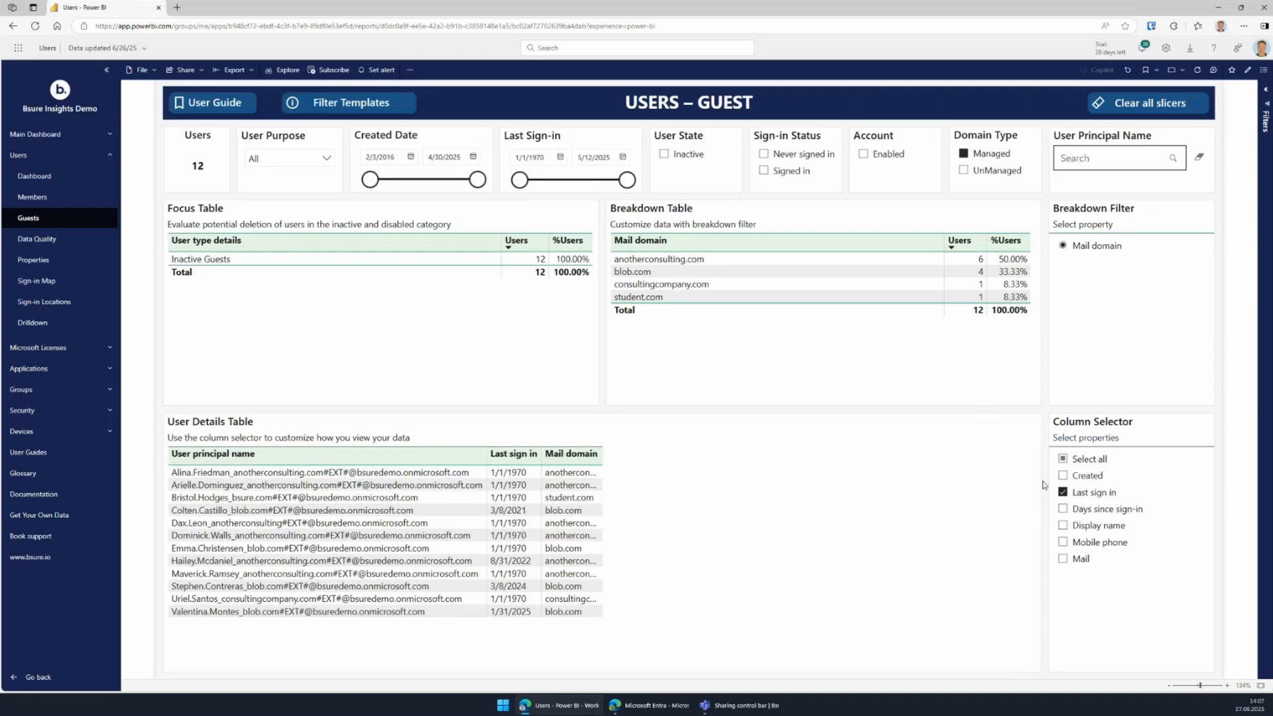
right_click(1034, 426)
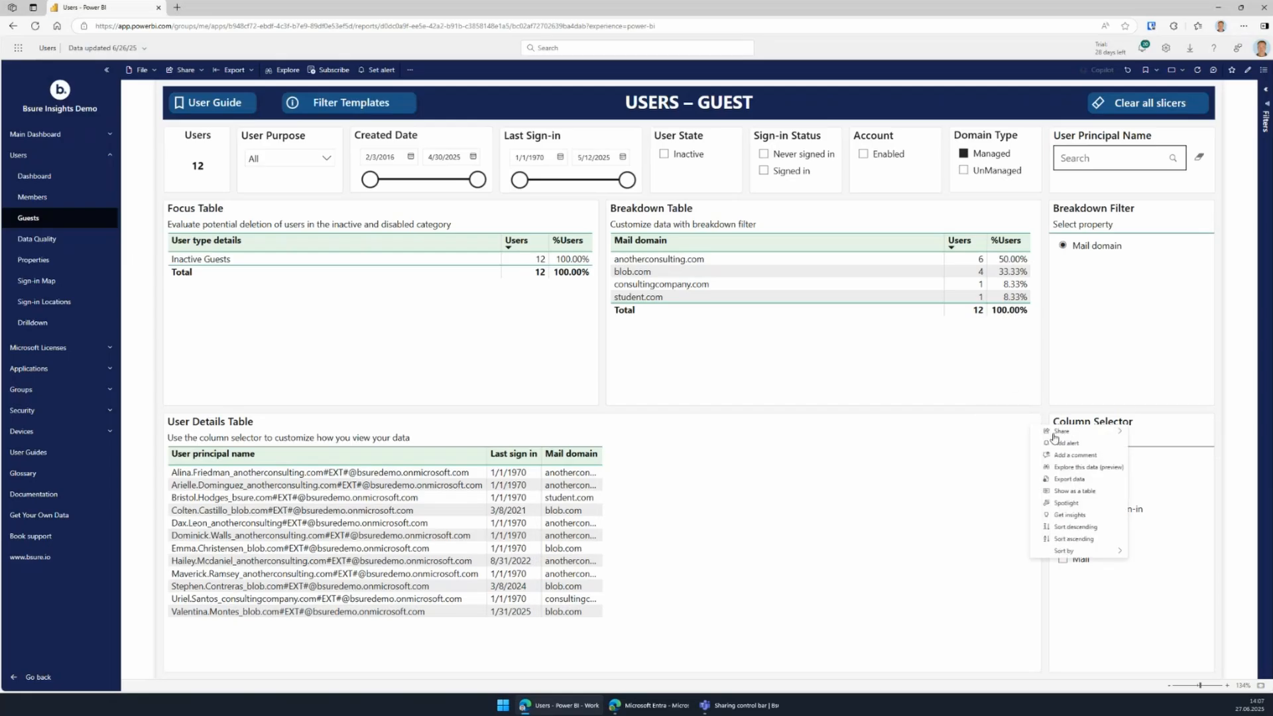
left_click(1064, 479)
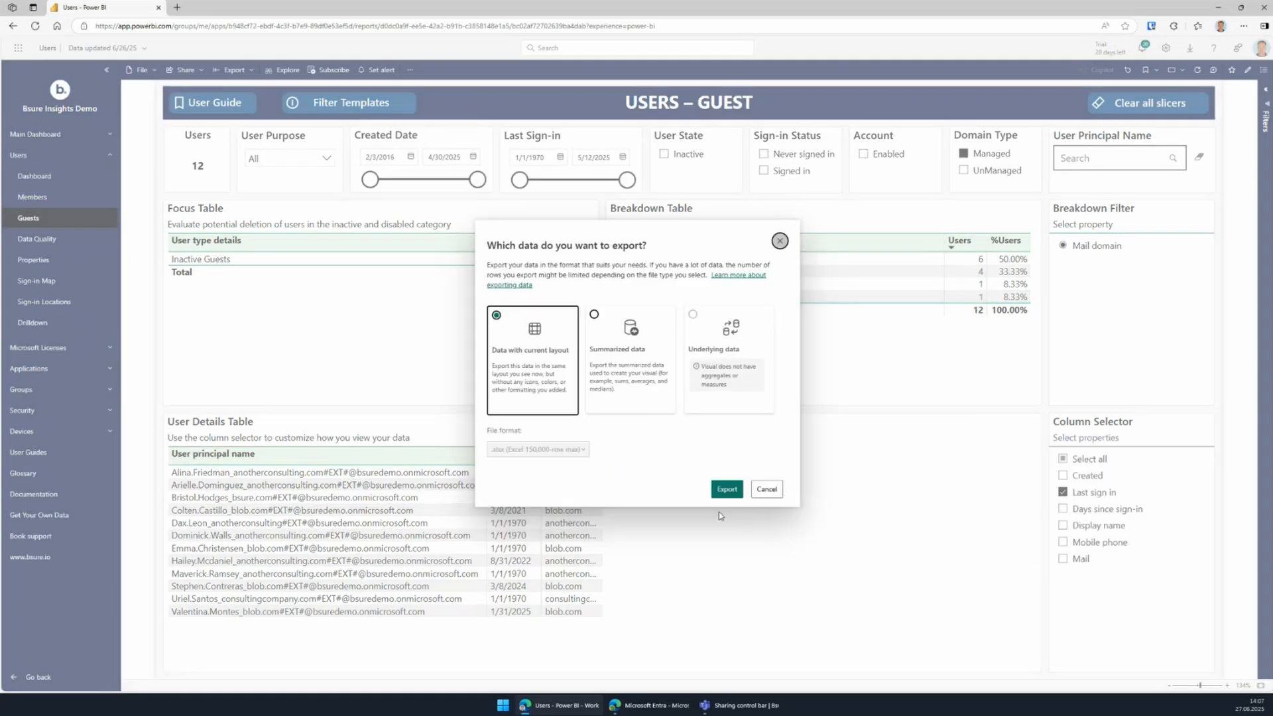
left_click(724, 488)
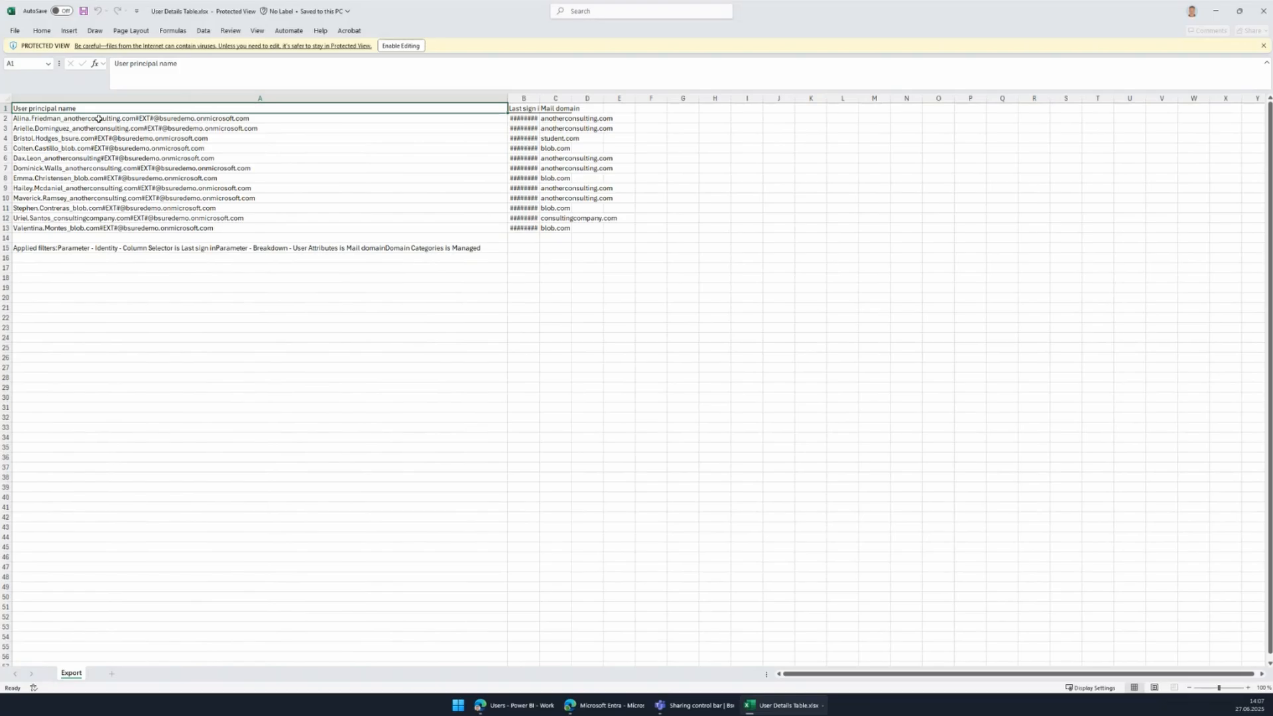
Autofit column B to show the sign-in dates, select names A2:A13, and return to Entra.
double_click(538, 99)
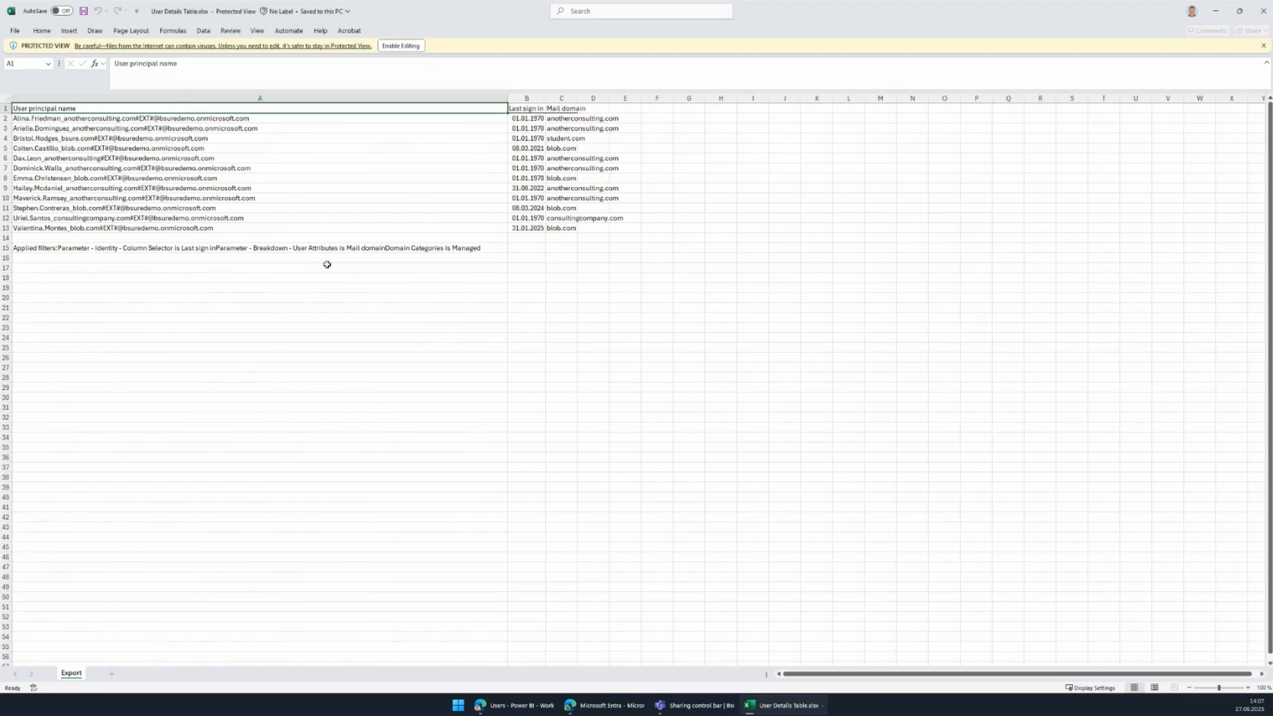
scroll(129, 240, "up", 5, "ctrl")
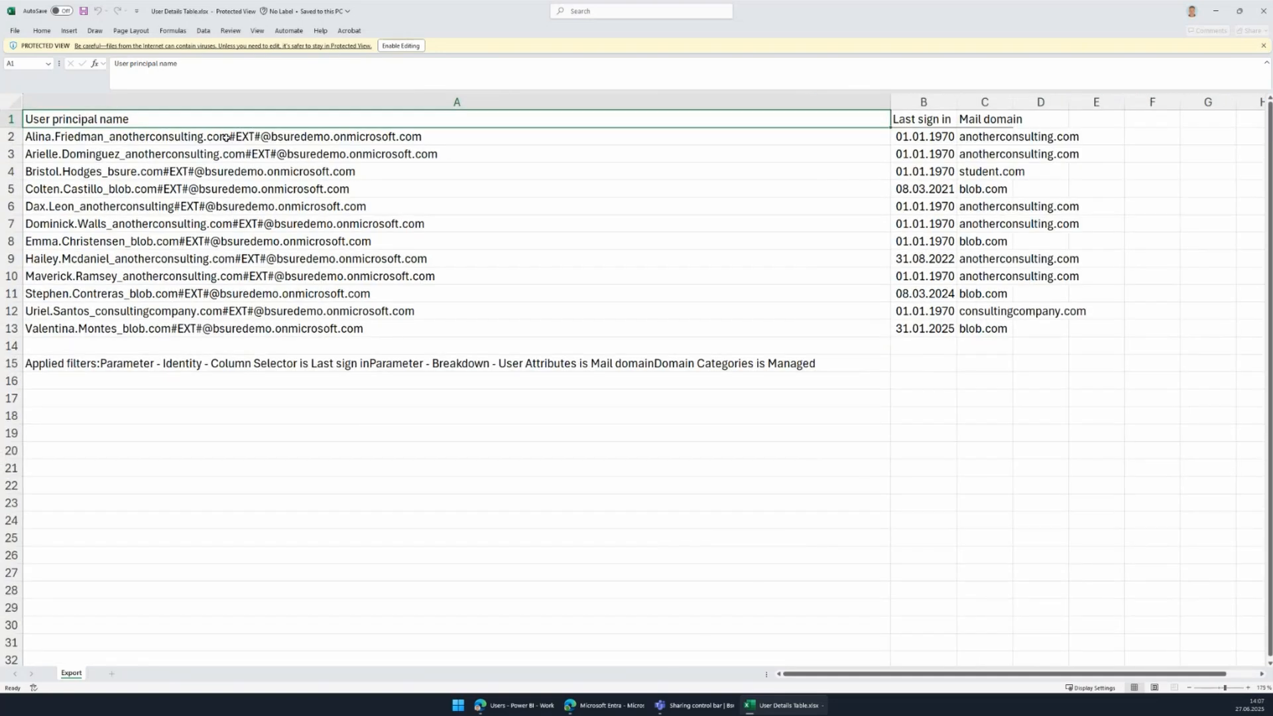
left_click_drag(246, 137, 206, 325)
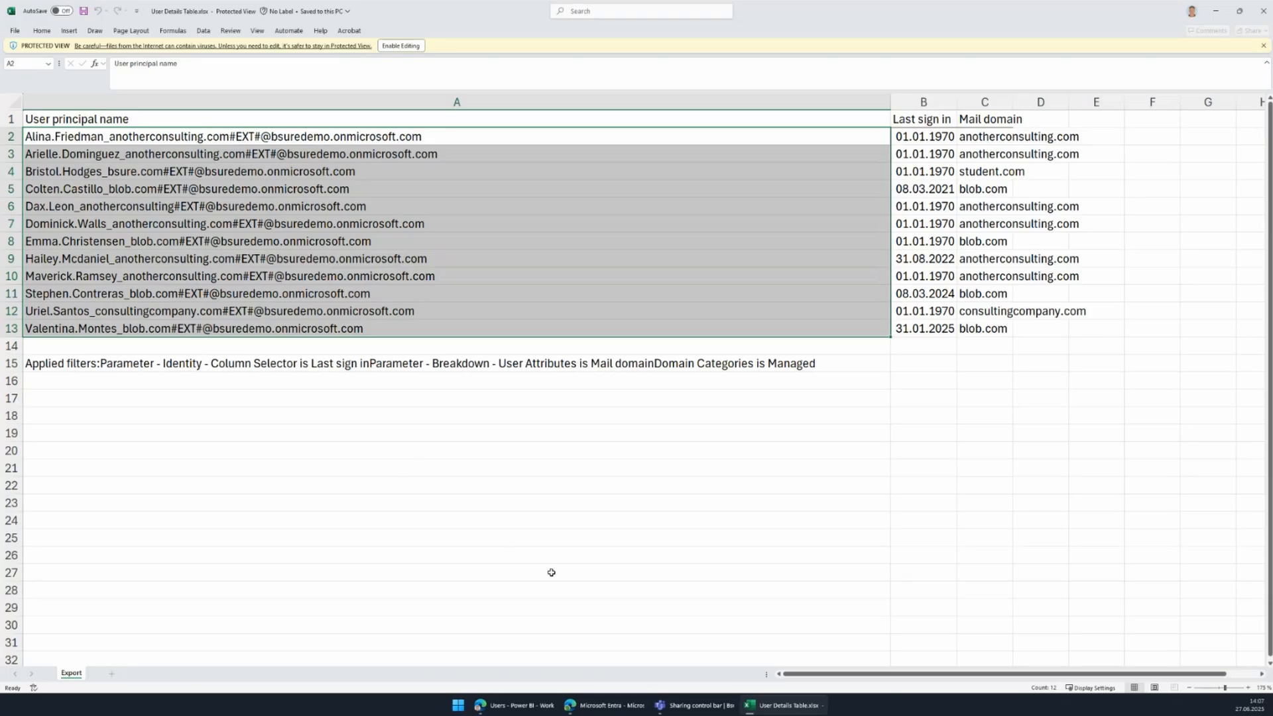
left_click(607, 707)
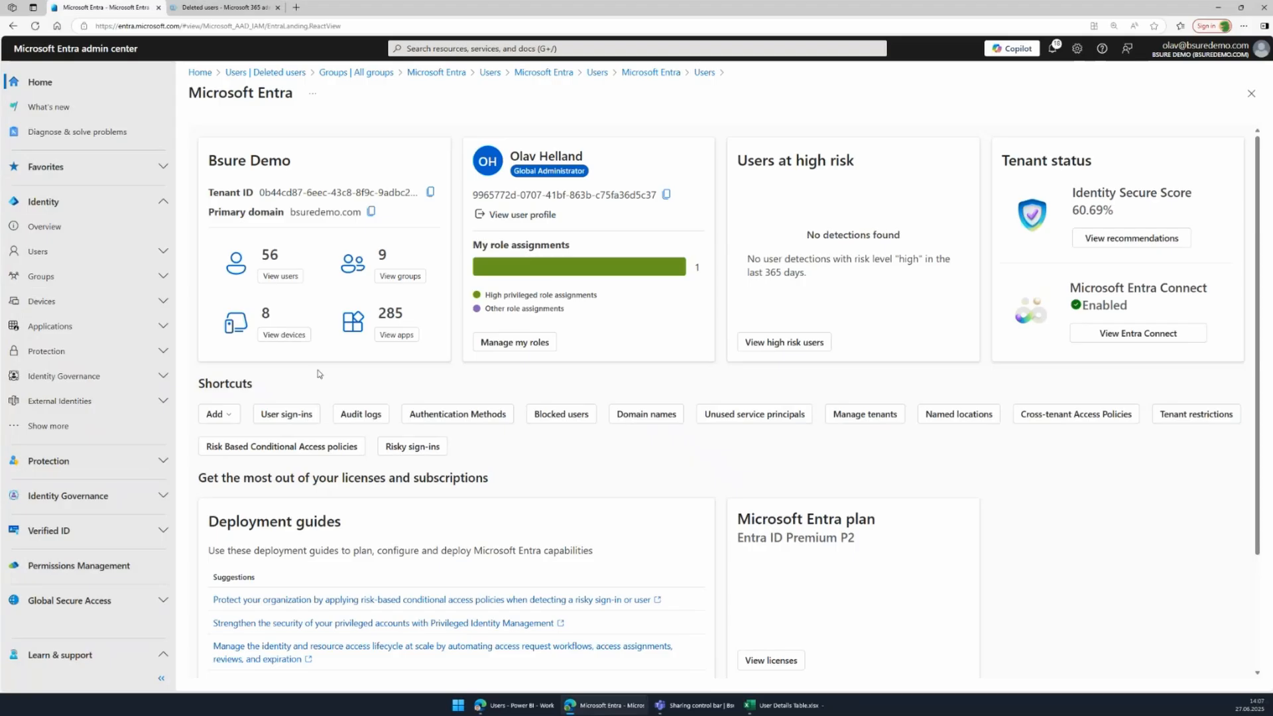
Under Users > All users, start a Bulk delete and download the UserDelete.csv template.
left_click(162, 256)
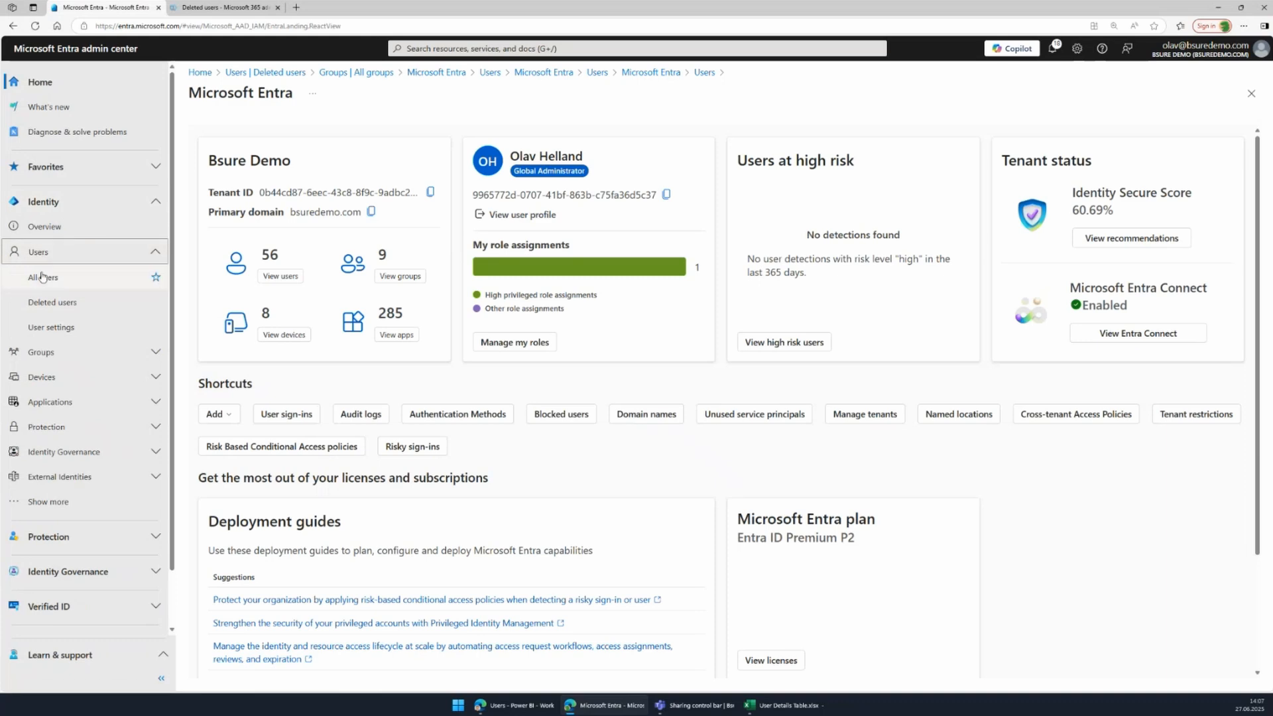
left_click(42, 278)
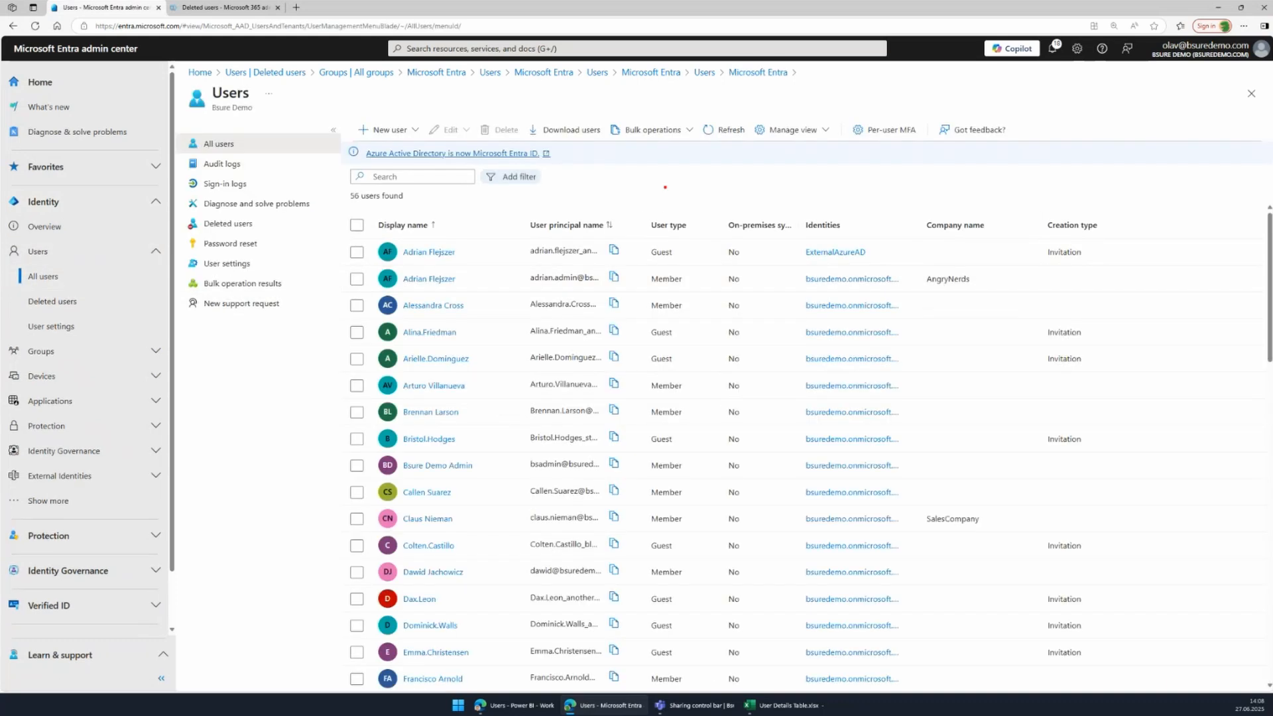
left_click_drag(603, 108, 700, 150)
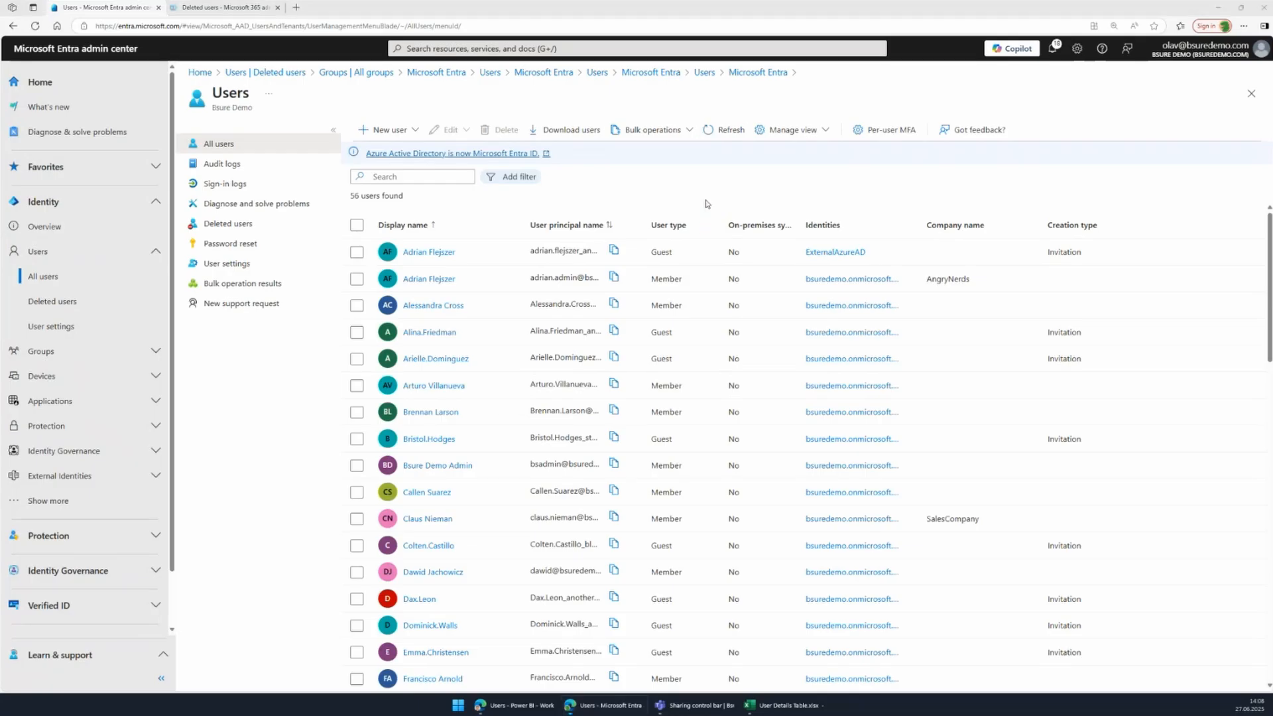
left_click(689, 130)
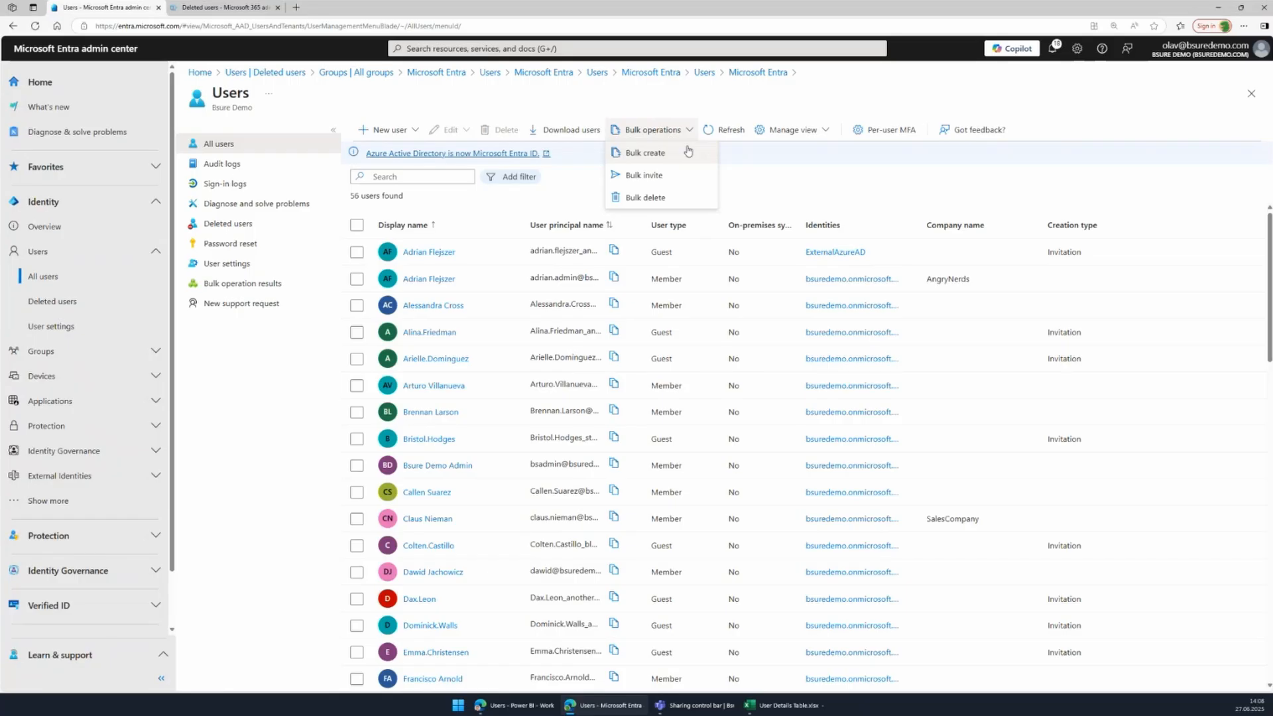
left_click(658, 199)
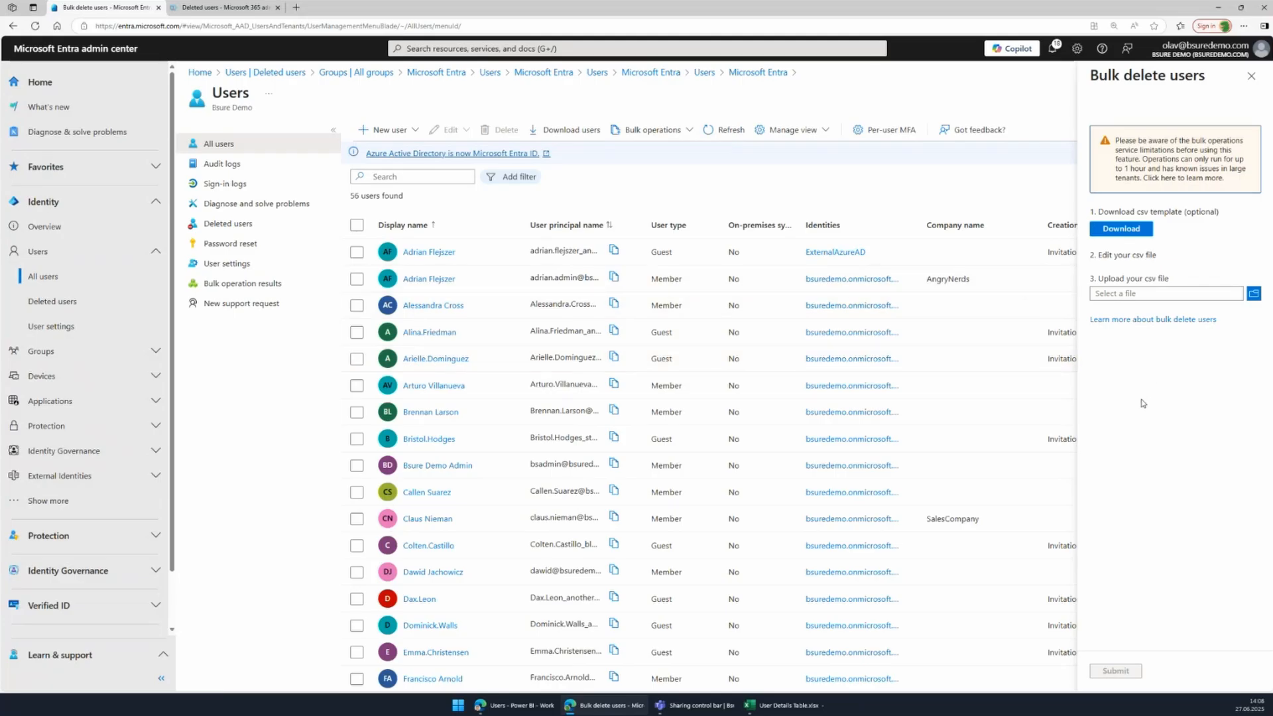
left_click(1125, 230)
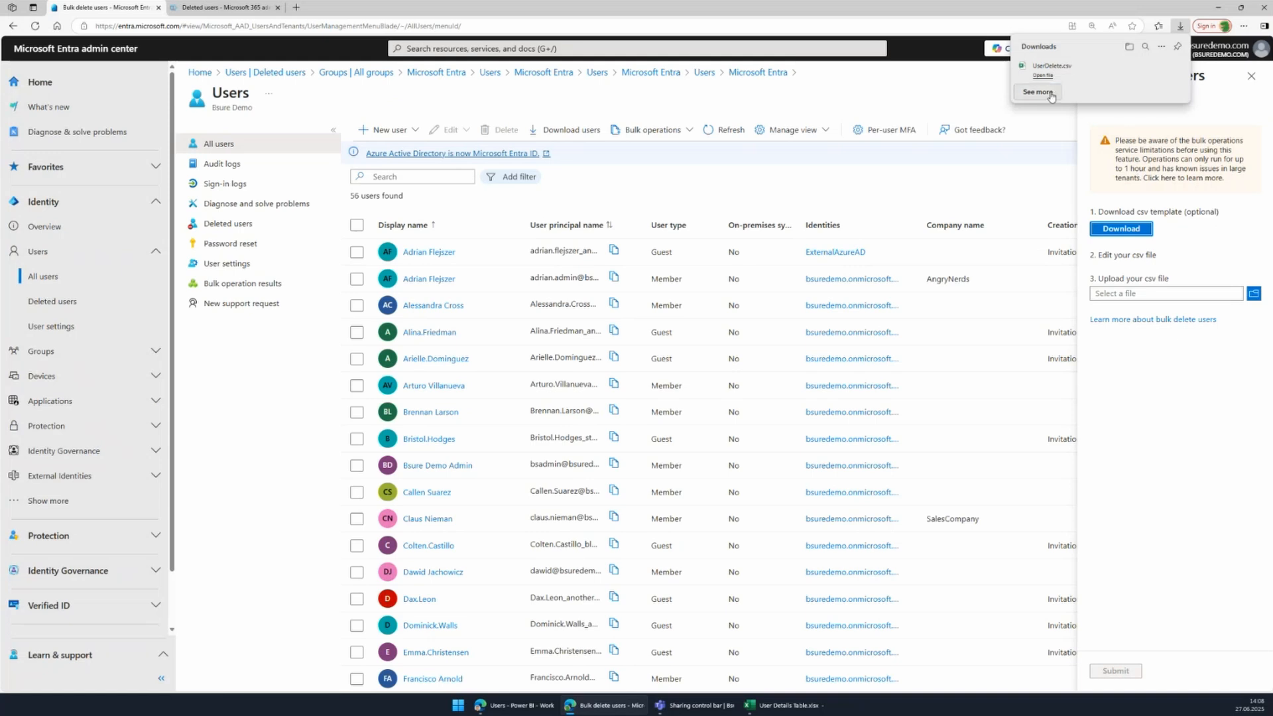
Open UserDelete.csv, widen column A, and copy the twelve user principal names from User Details Table.xlsx.
left_click(1042, 76)
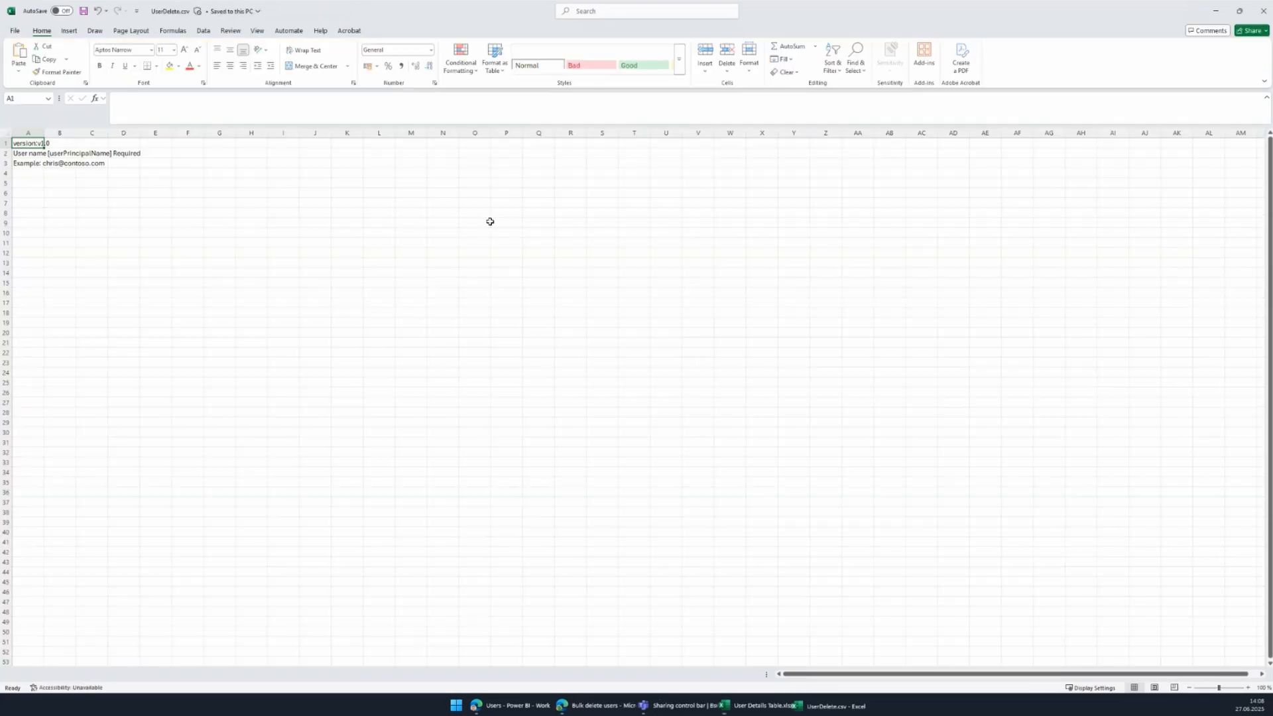
scroll(53, 189, "up", 10)
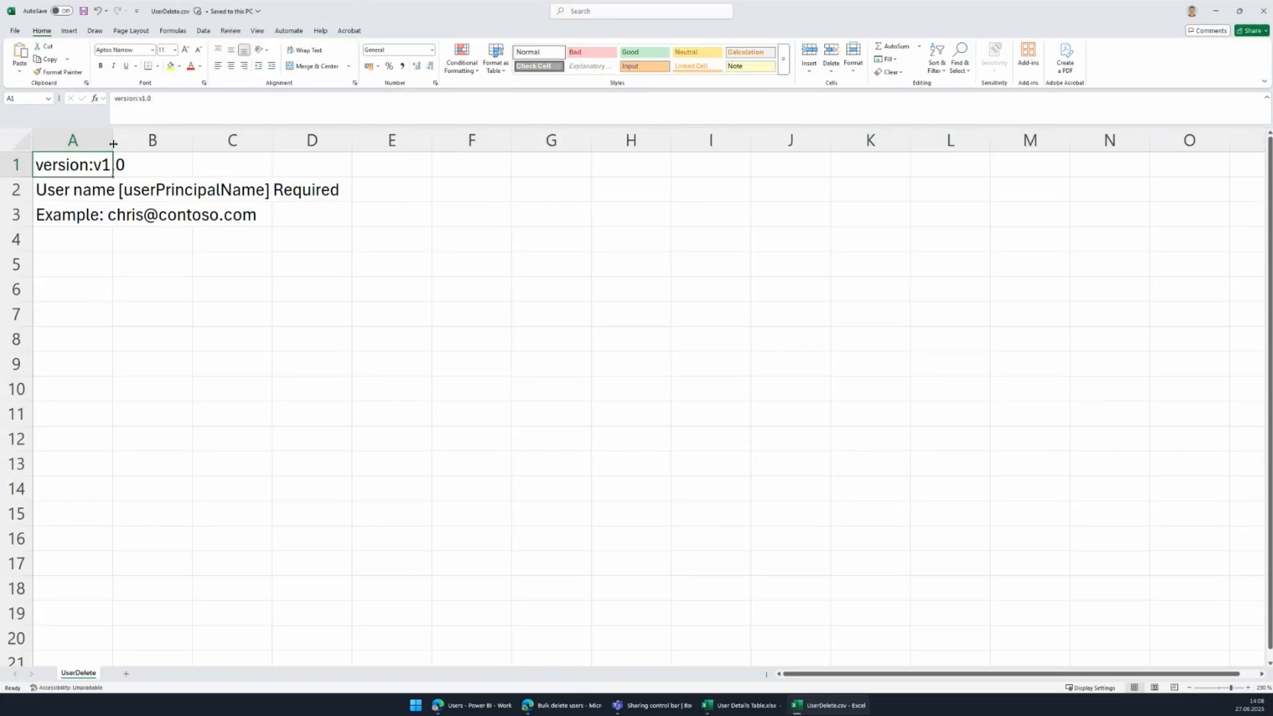
left_click_drag(113, 140, 395, 140)
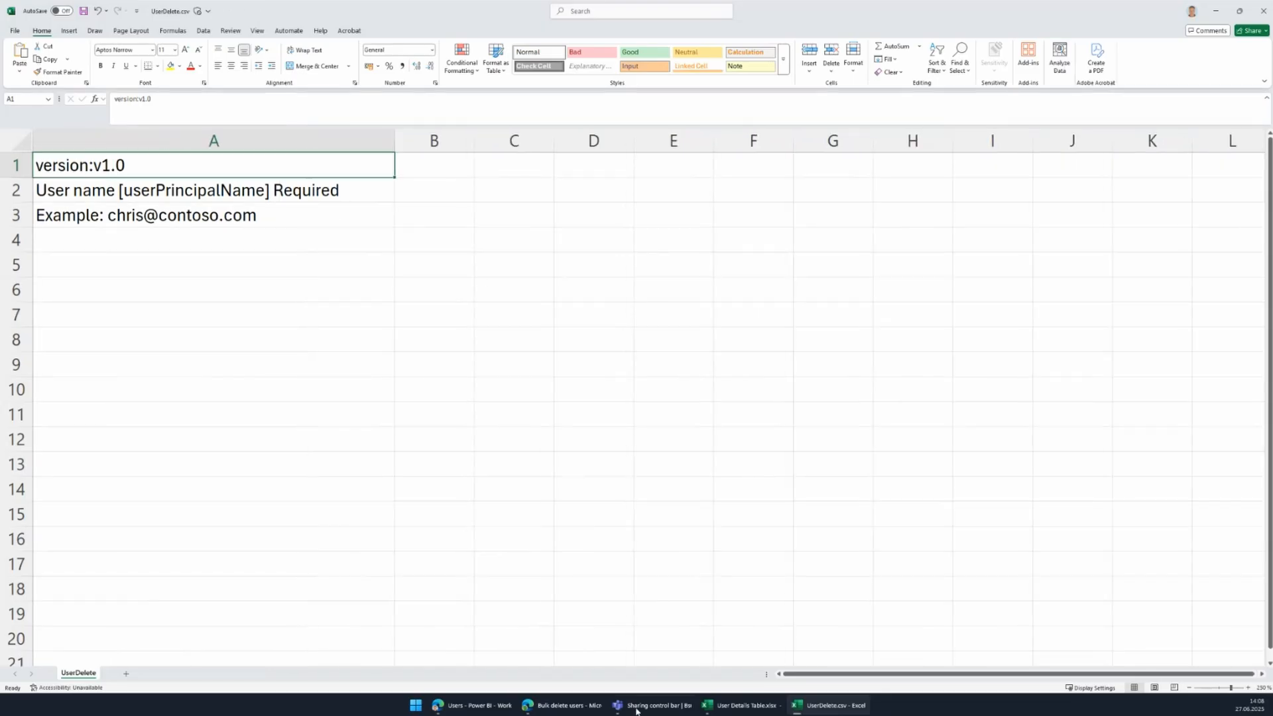
mouse_move(789, 709)
left_click(728, 636)
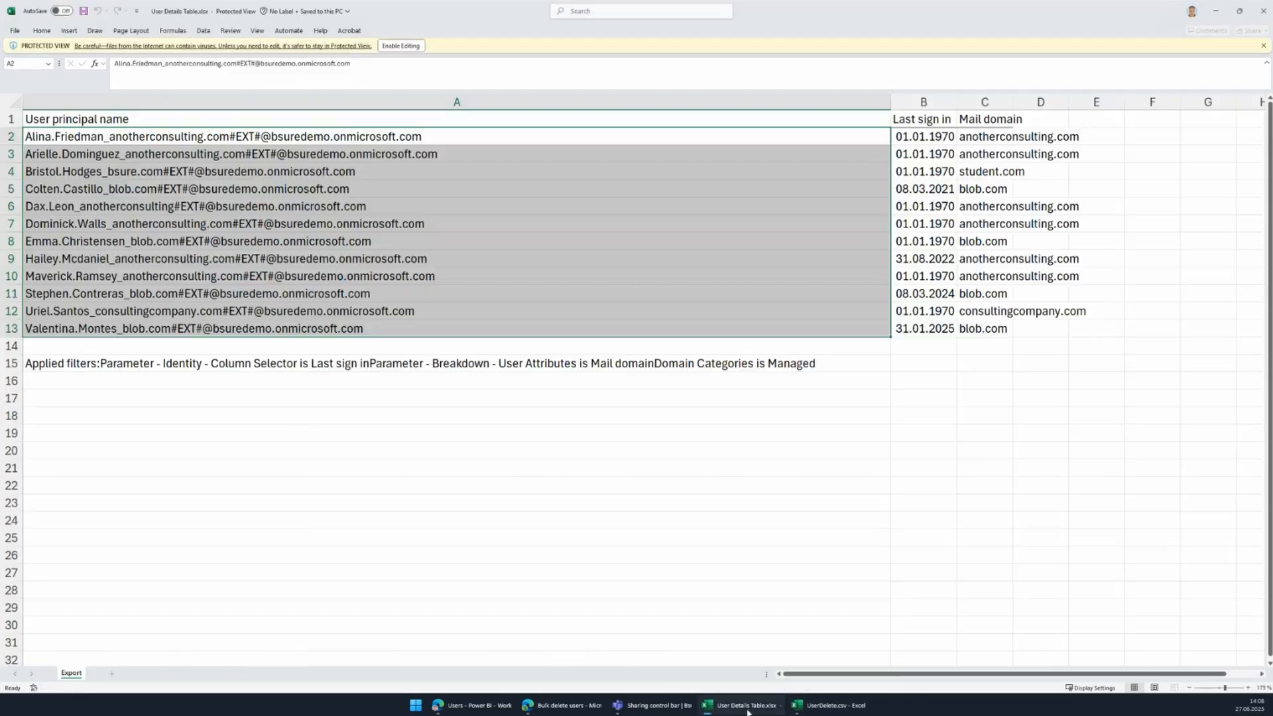
right_click(224, 205)
left_click(252, 242)
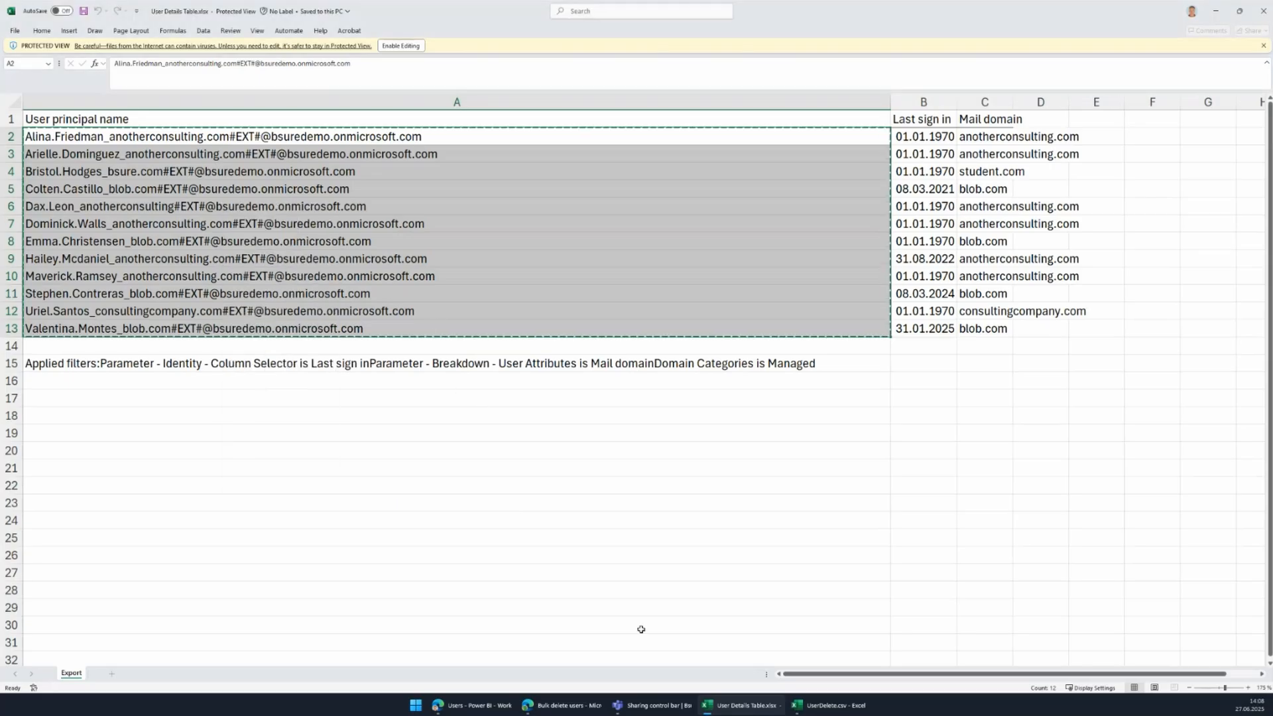
Replace the A3 example with the twelve pasted names, widen column A, and save UserDelete.csv.
mouse_move(822, 705)
left_click(834, 637)
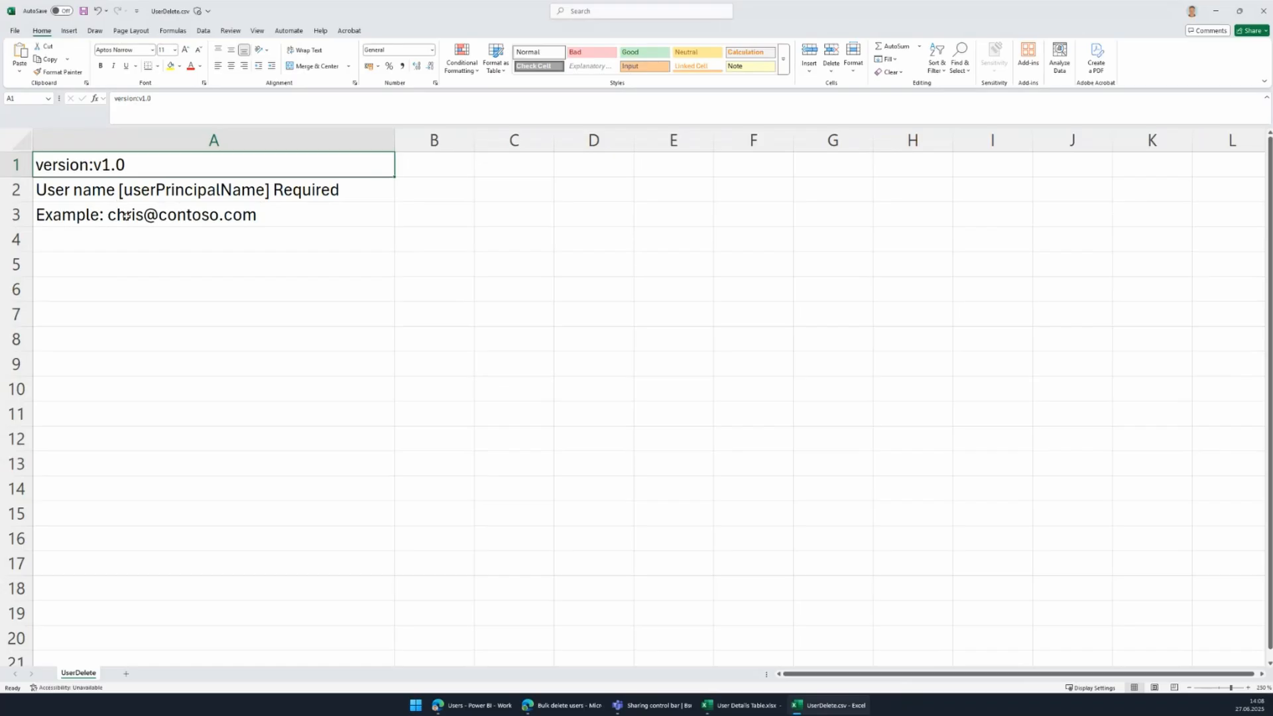
left_click(126, 216)
key("Delete")
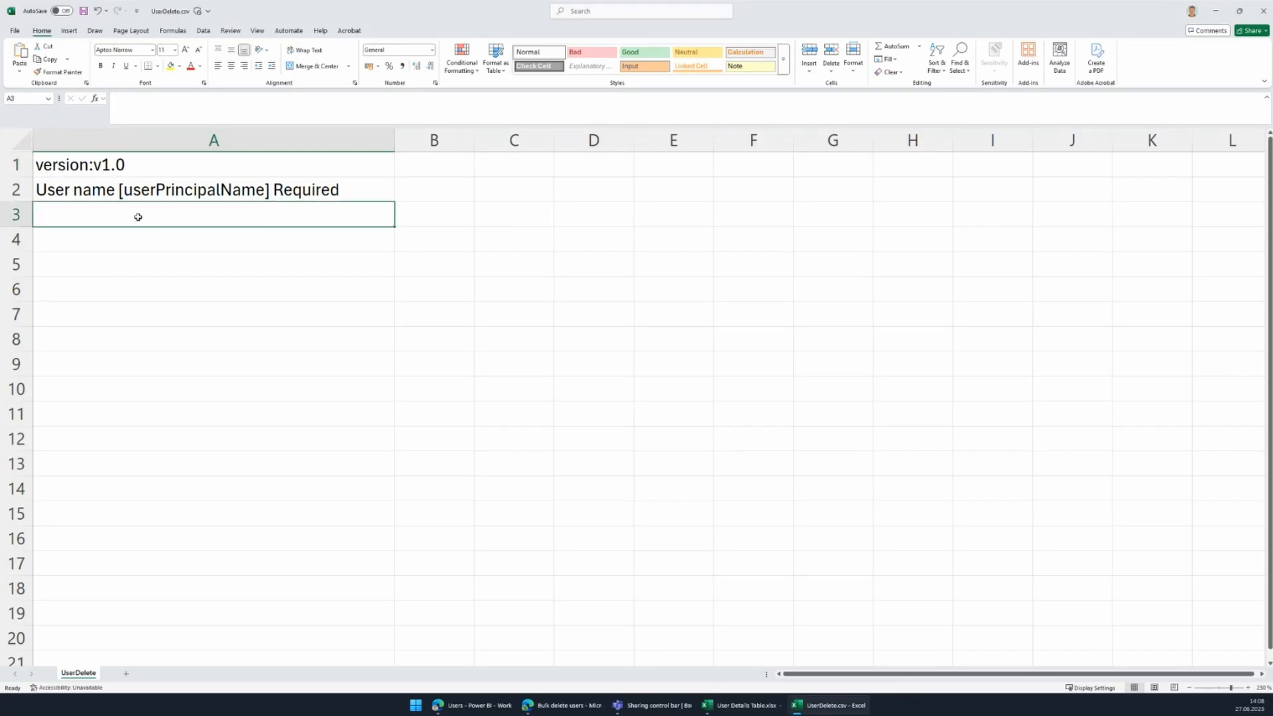
key("ctrl+v")
left_click_drag(394, 139, 648, 141)
left_click(235, 531)
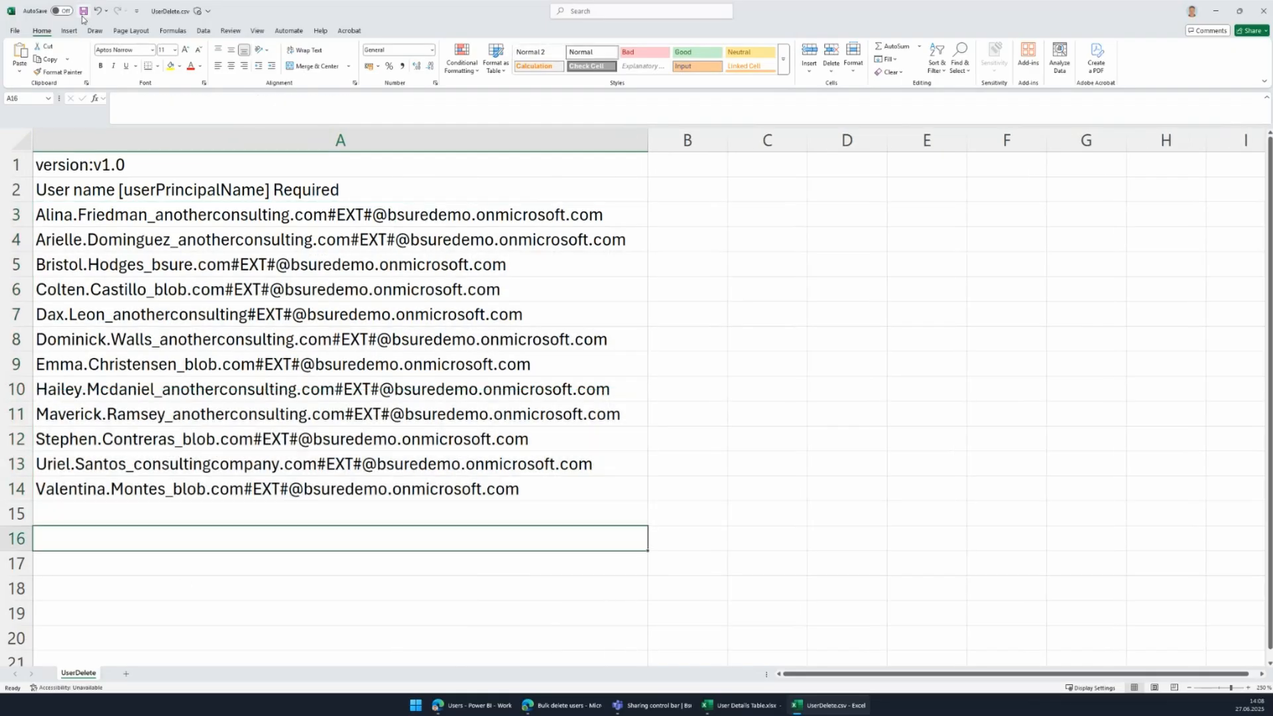
left_click(84, 12)
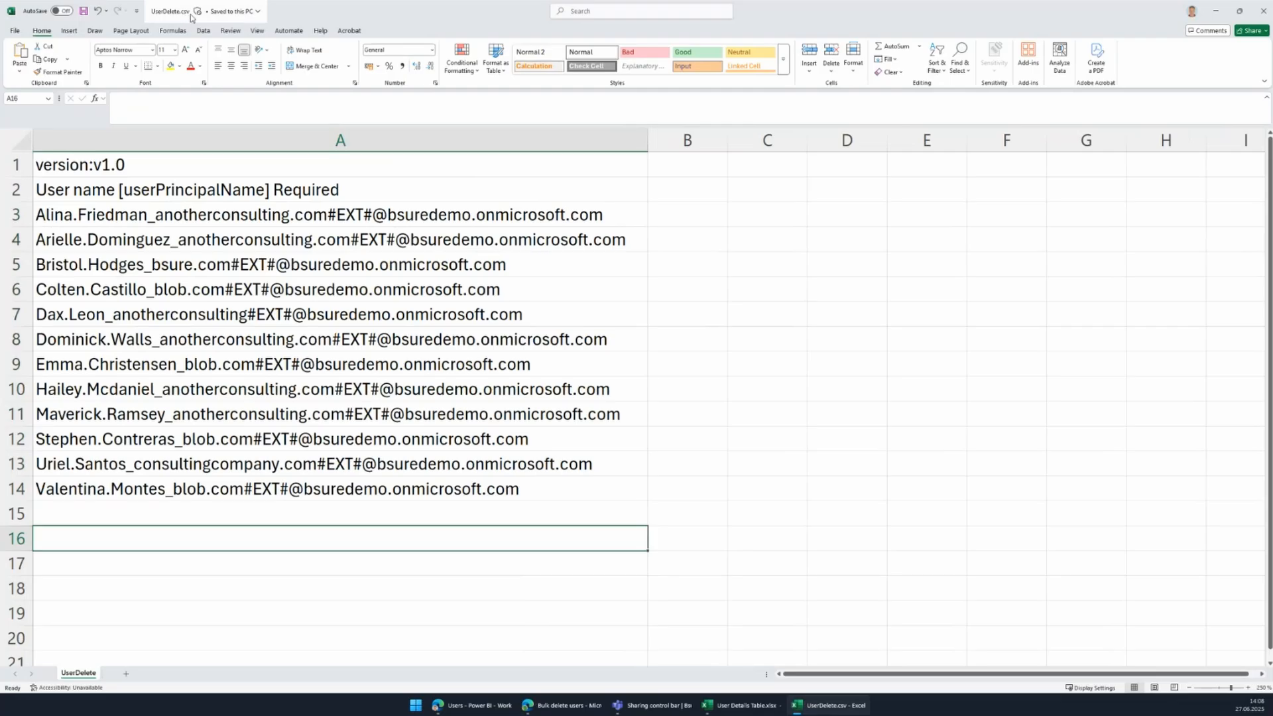
Upload UserDelete.csv, confirm with 'Yes', submit the bulk delete, and open its operation status.
left_click(557, 711)
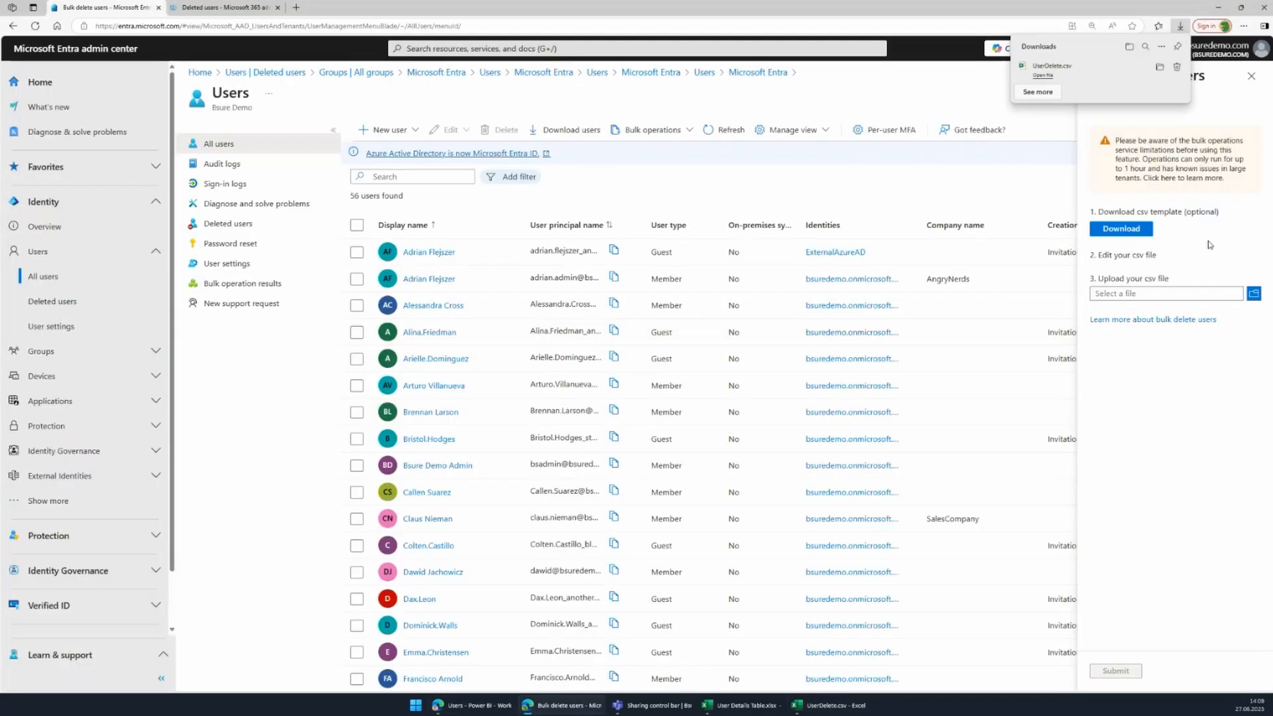
left_click(1252, 293)
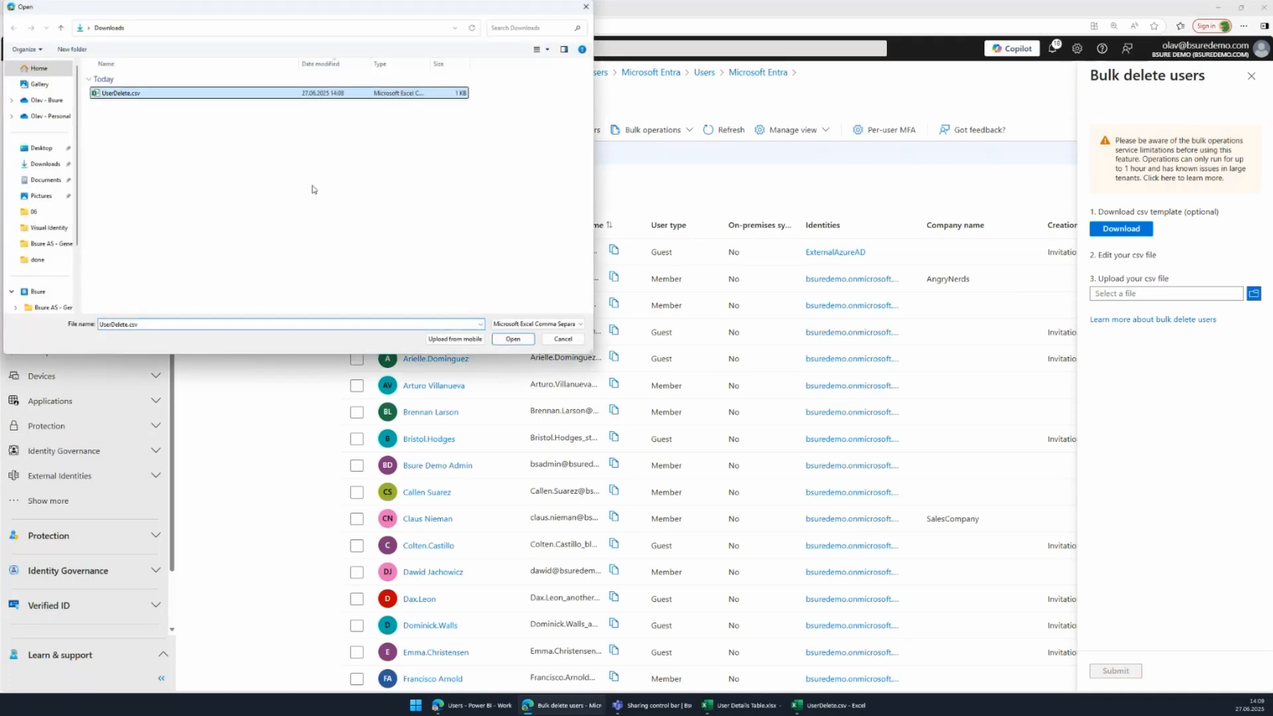
left_click(504, 340)
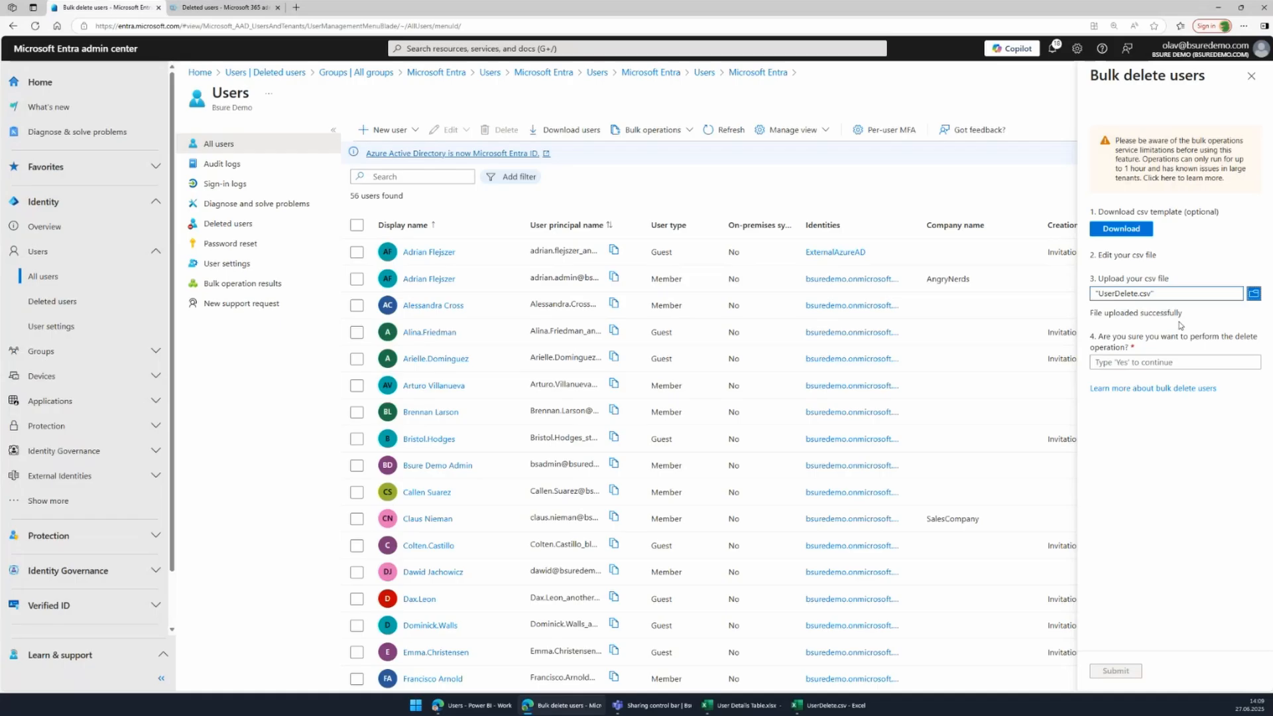
left_click(1134, 363)
type("Yes")
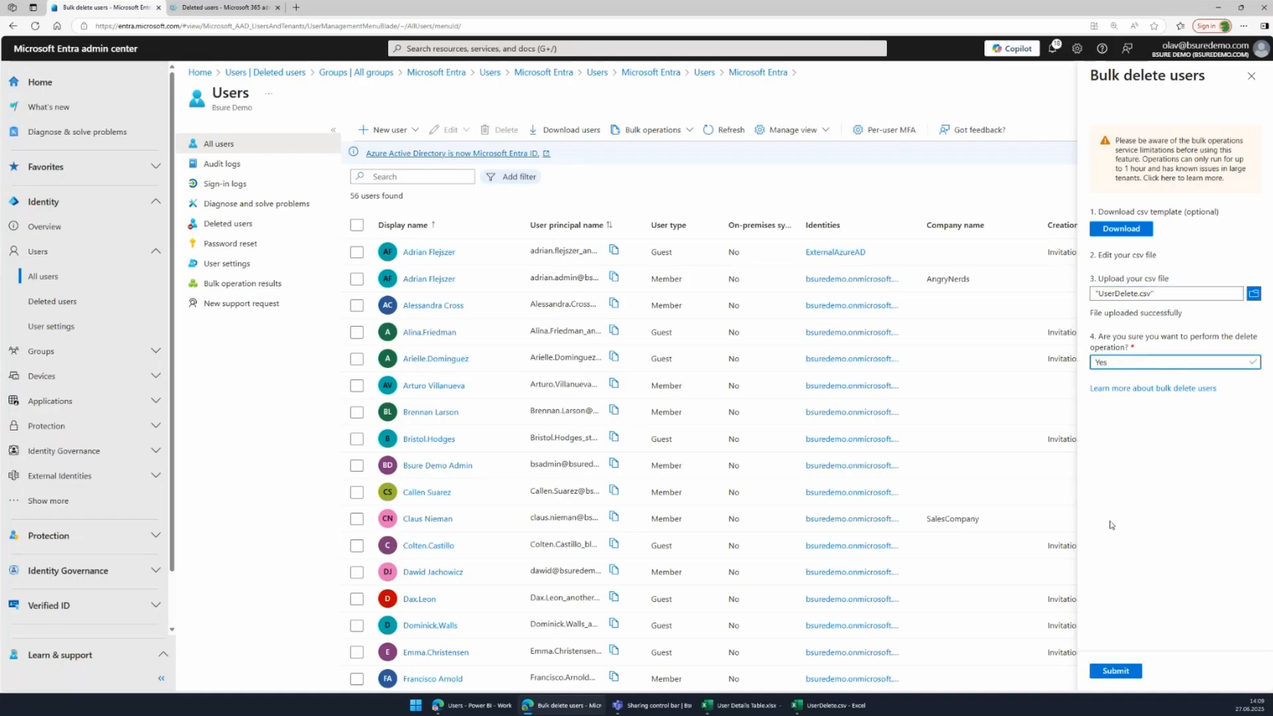
left_click(1113, 670)
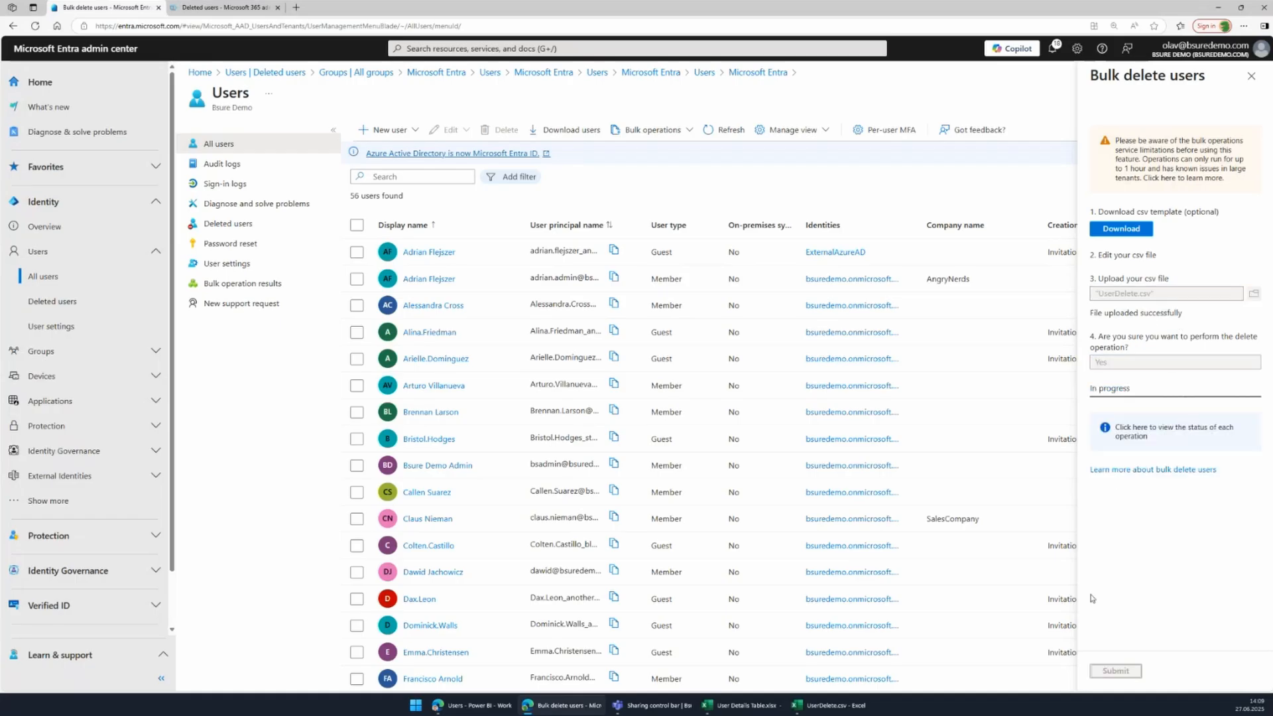
left_click(1131, 438)
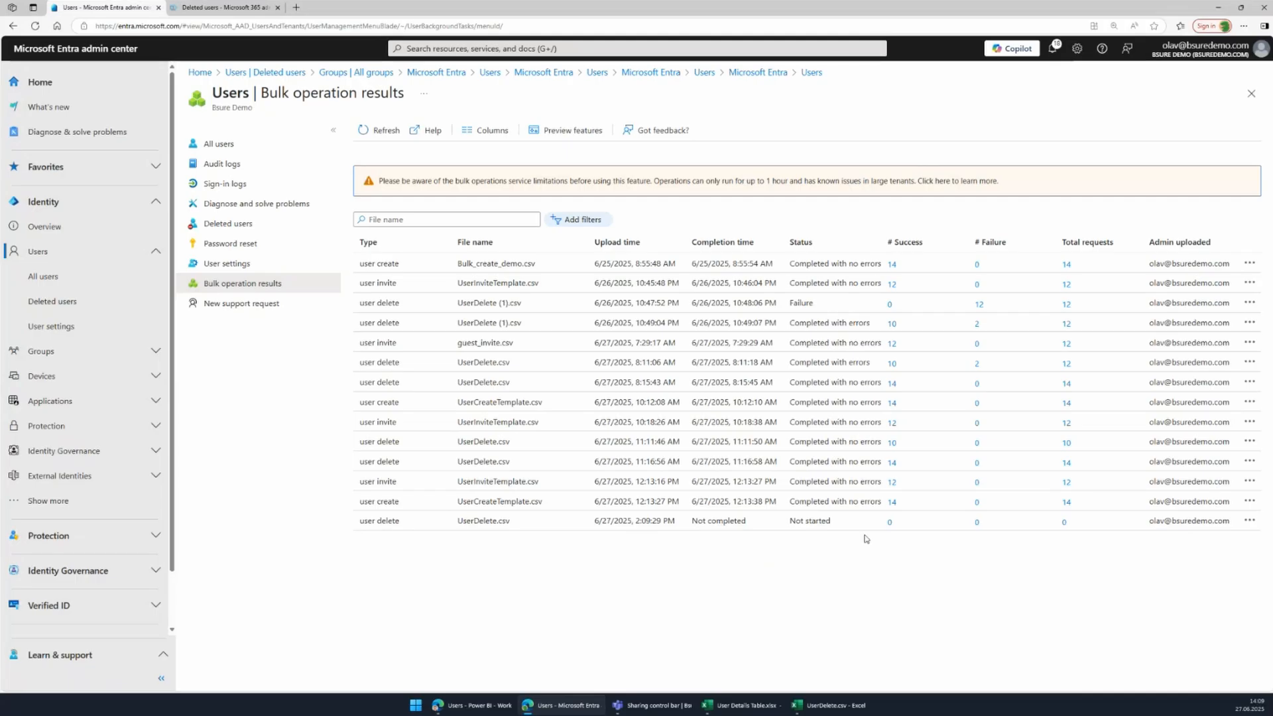
Refresh the results, review the 2 failed deletions out of 12, and return to the Entra overview.
left_click(375, 129)
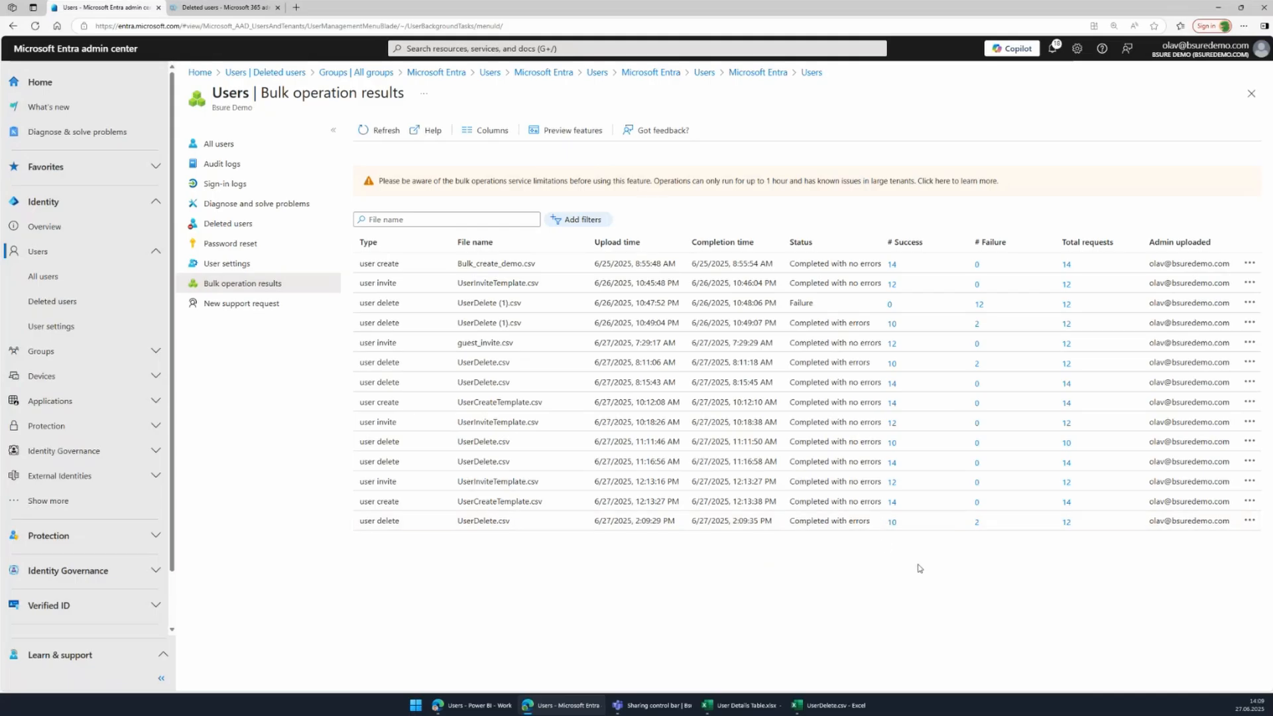
left_click(977, 524)
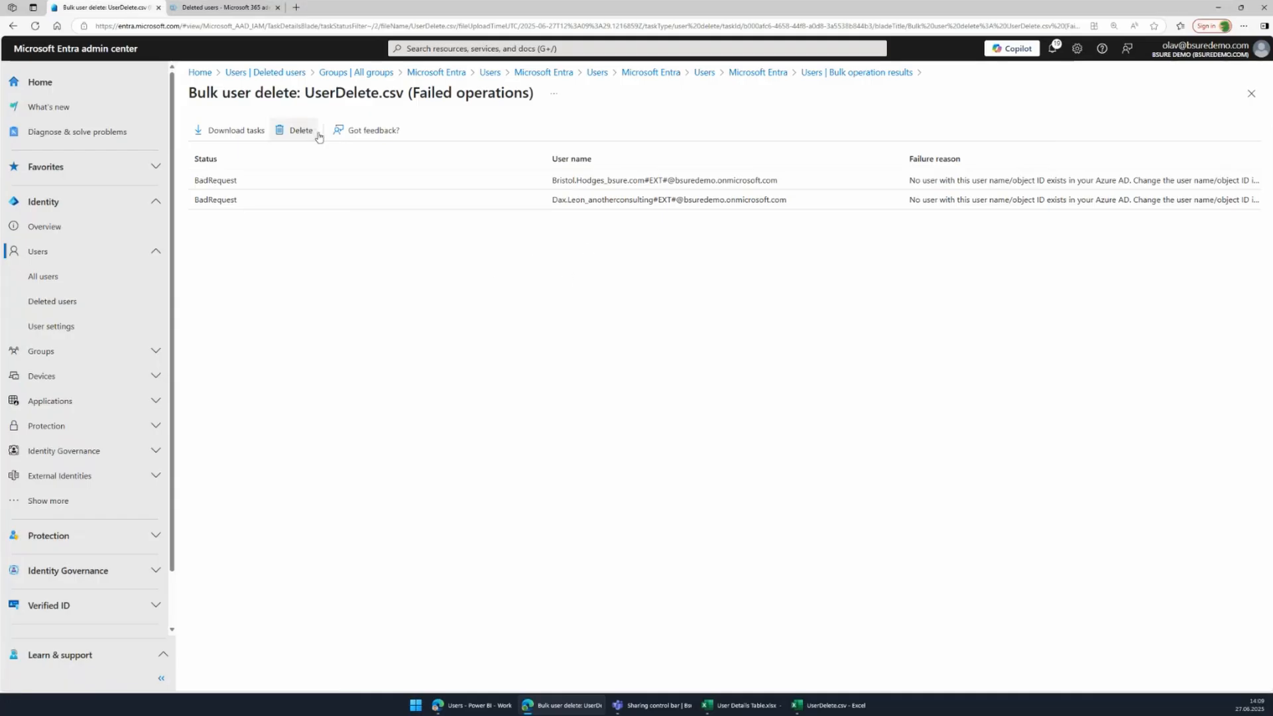
left_click(772, 73)
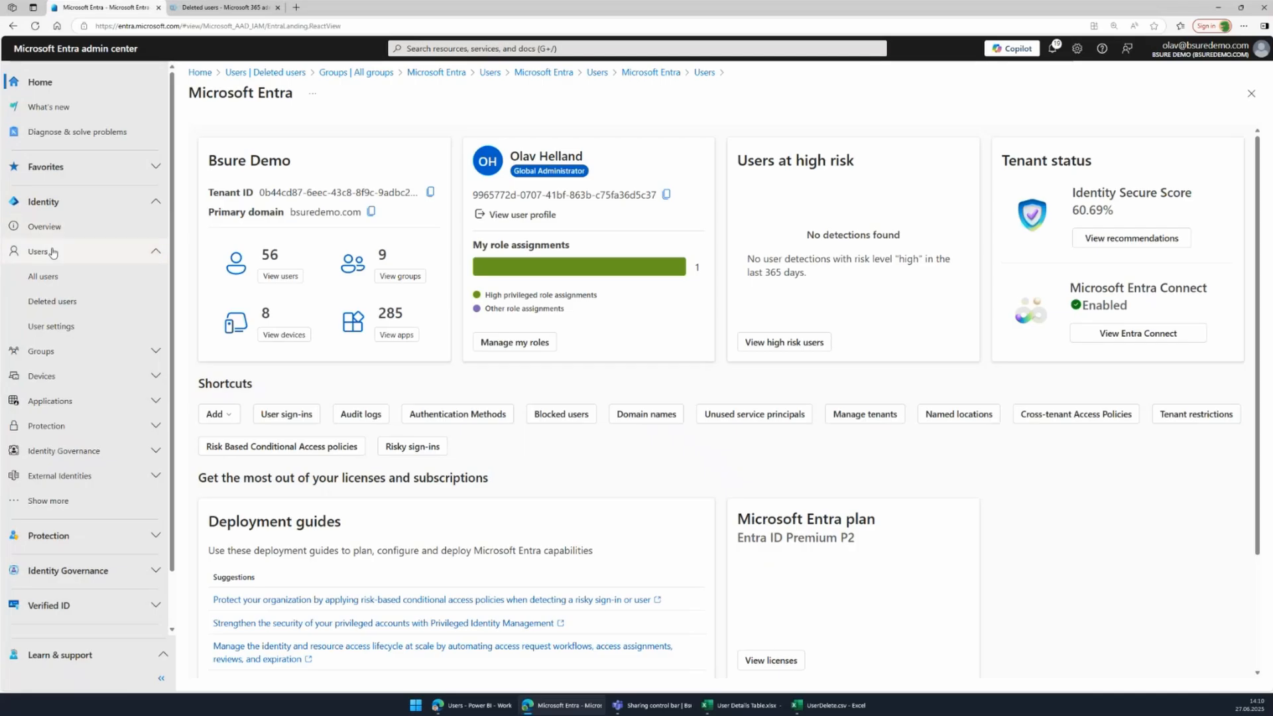
Go to Users > Deleted users to see the 11 deleted accounts.
left_click(42, 278)
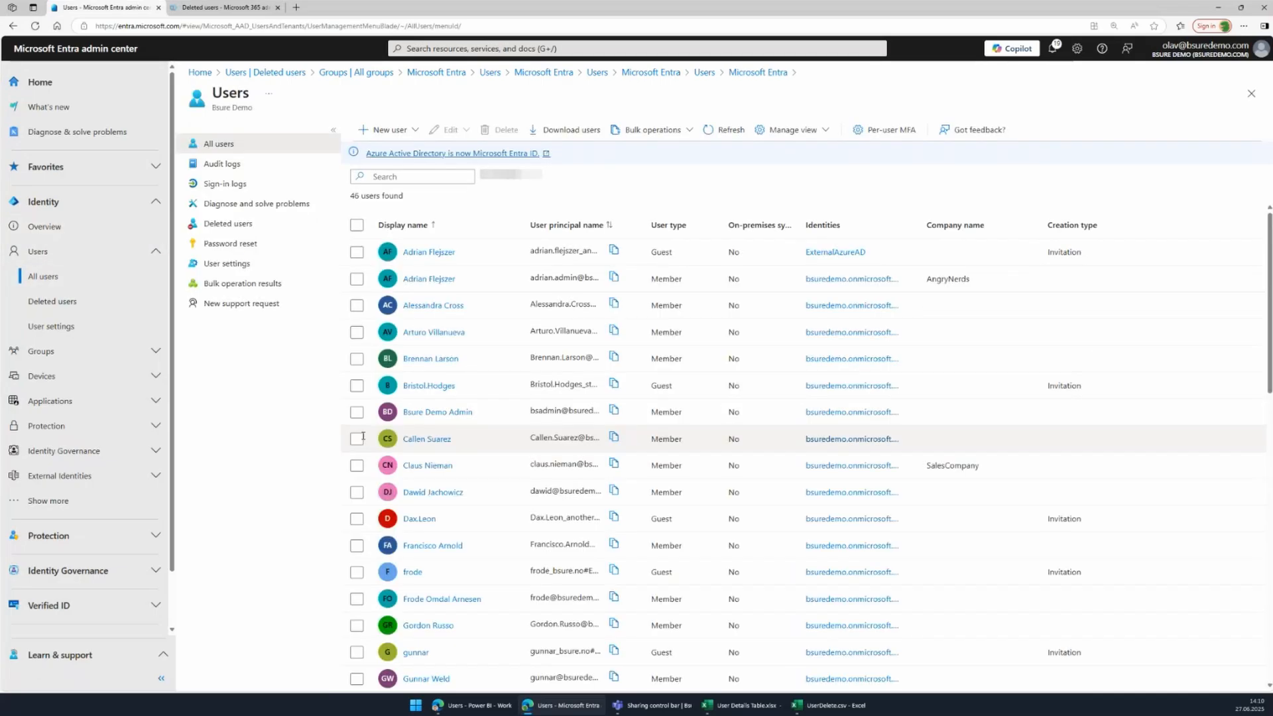
left_click(227, 225)
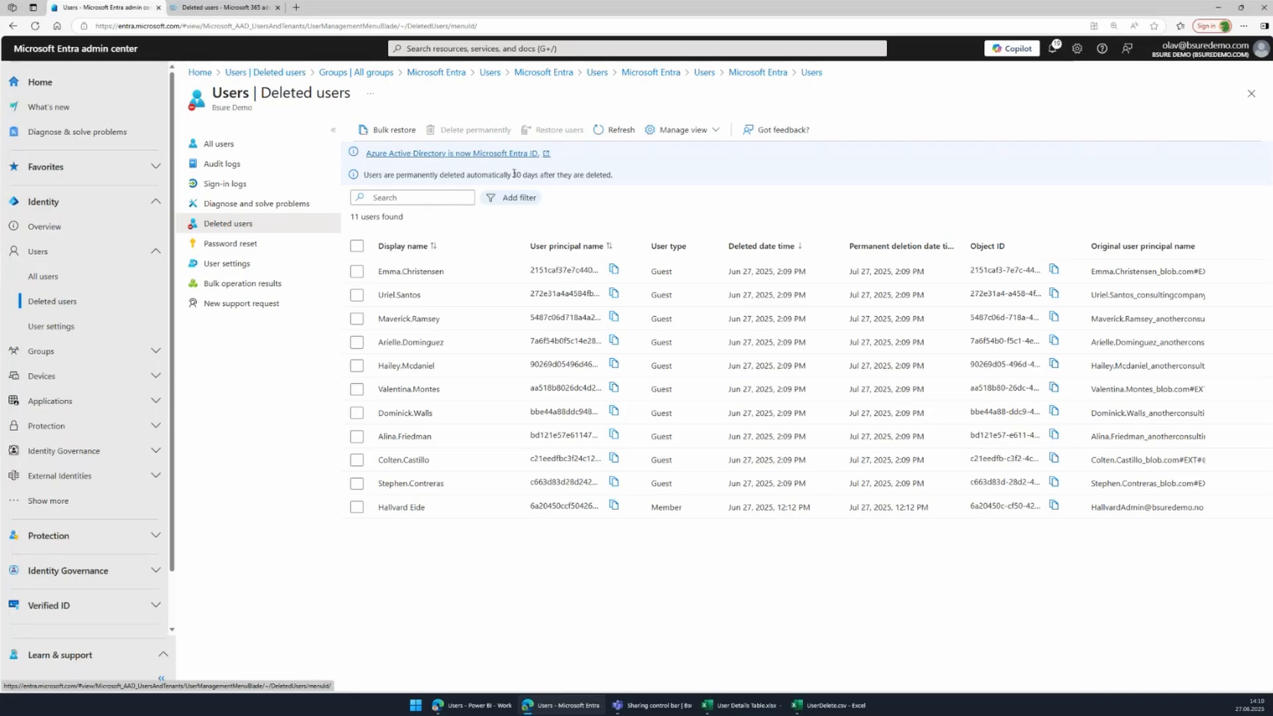
left_click(357, 272)
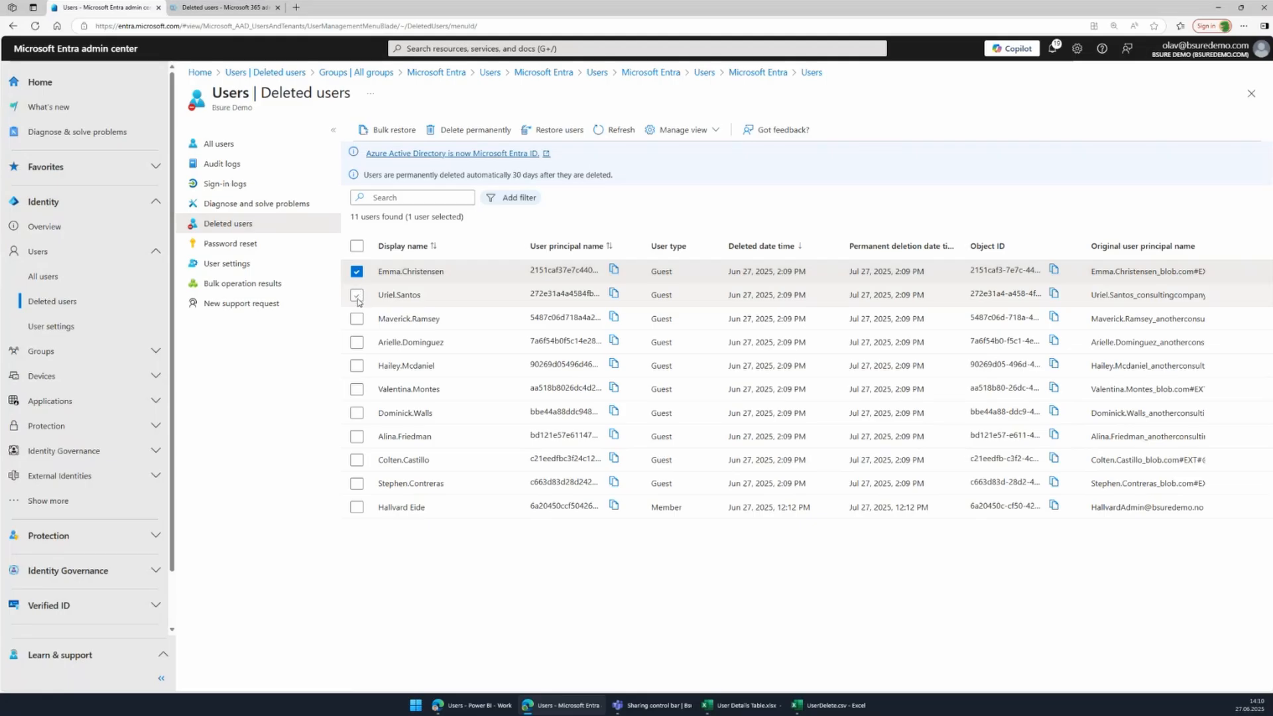
left_click(357, 295)
left_click(357, 272)
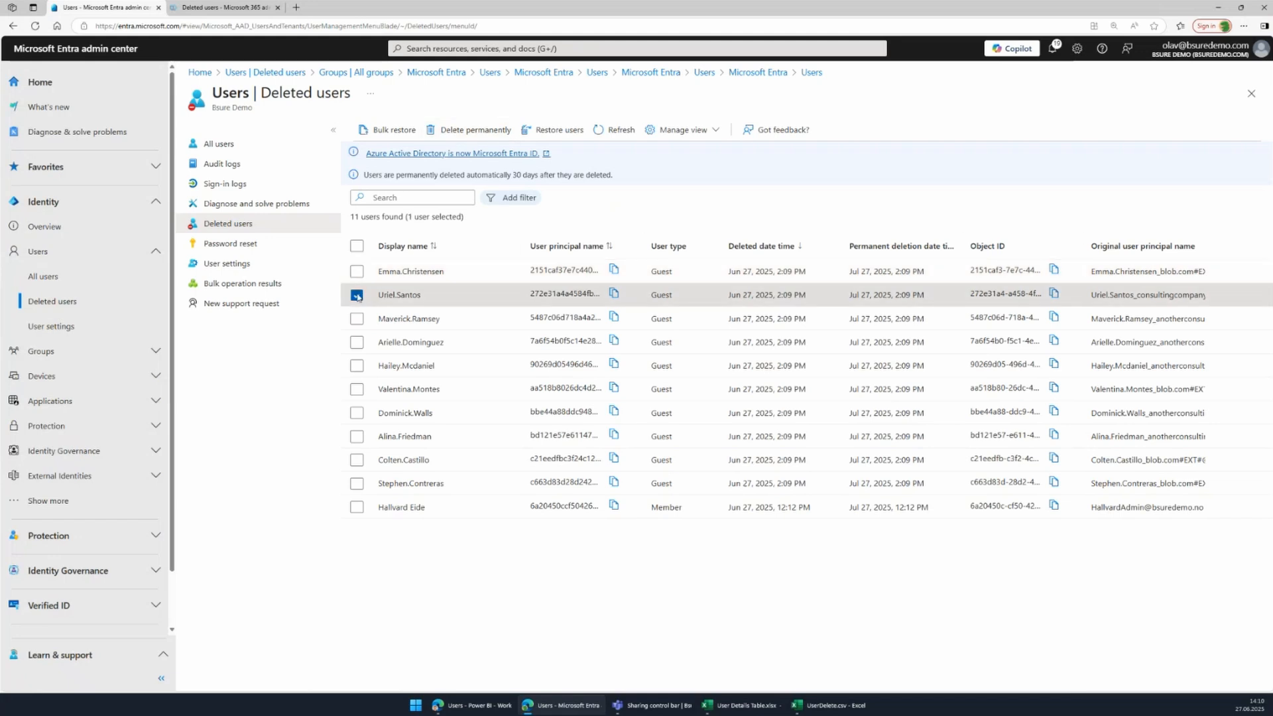
left_click(357, 295)
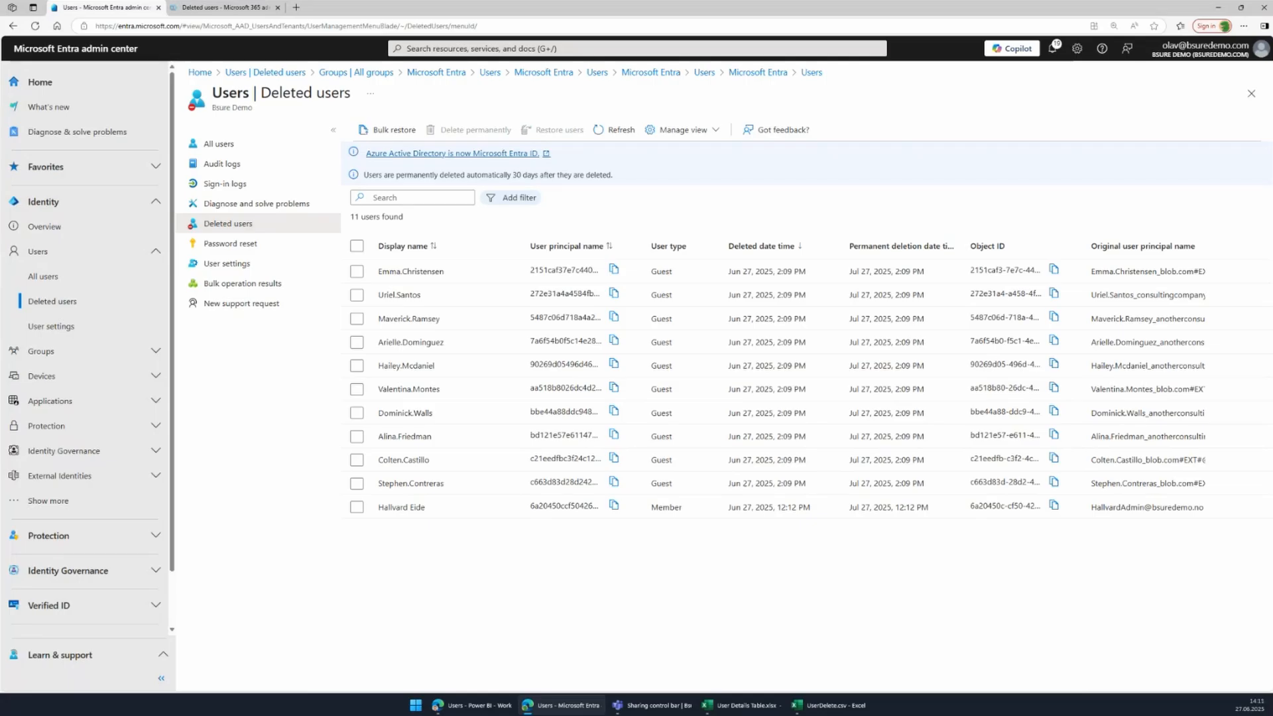
Bring the Power BI Users – Guest report with its 12 inactive guests back to the front.
left_click(468, 705)
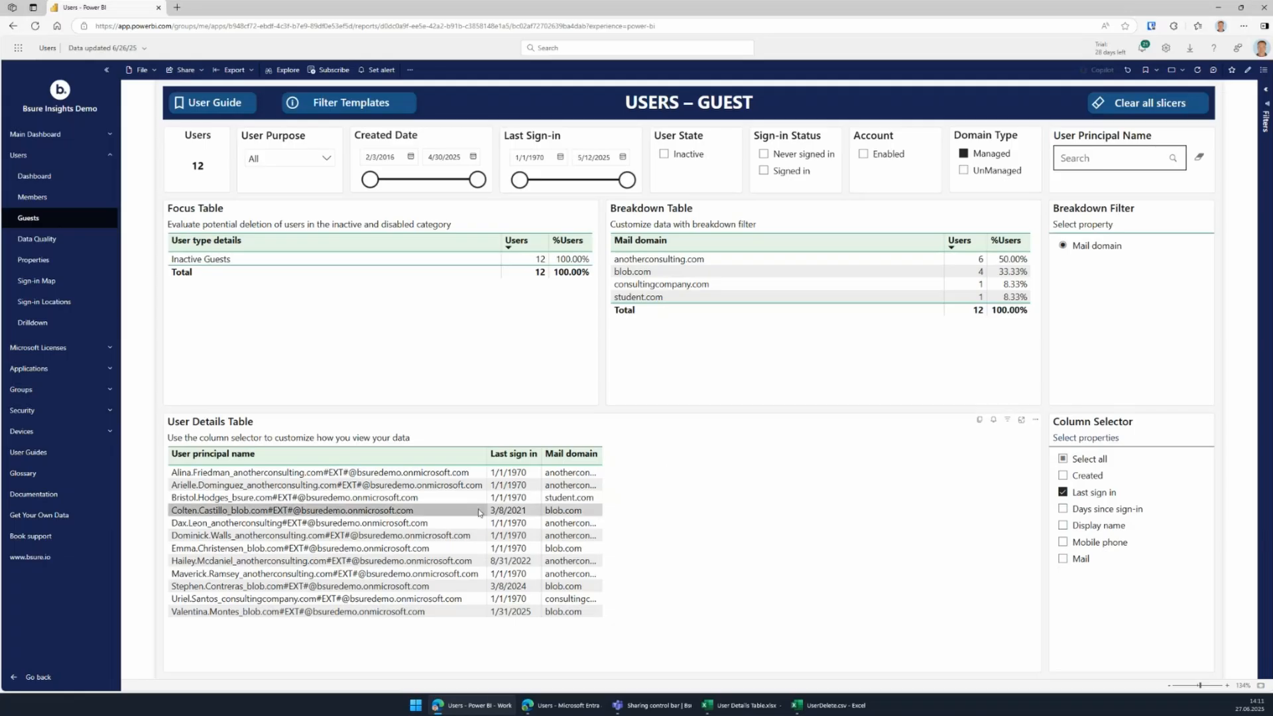
On the Members page, filter to Cloud user source and Inactive state, then open the User Purpose filter.
left_click(43, 199)
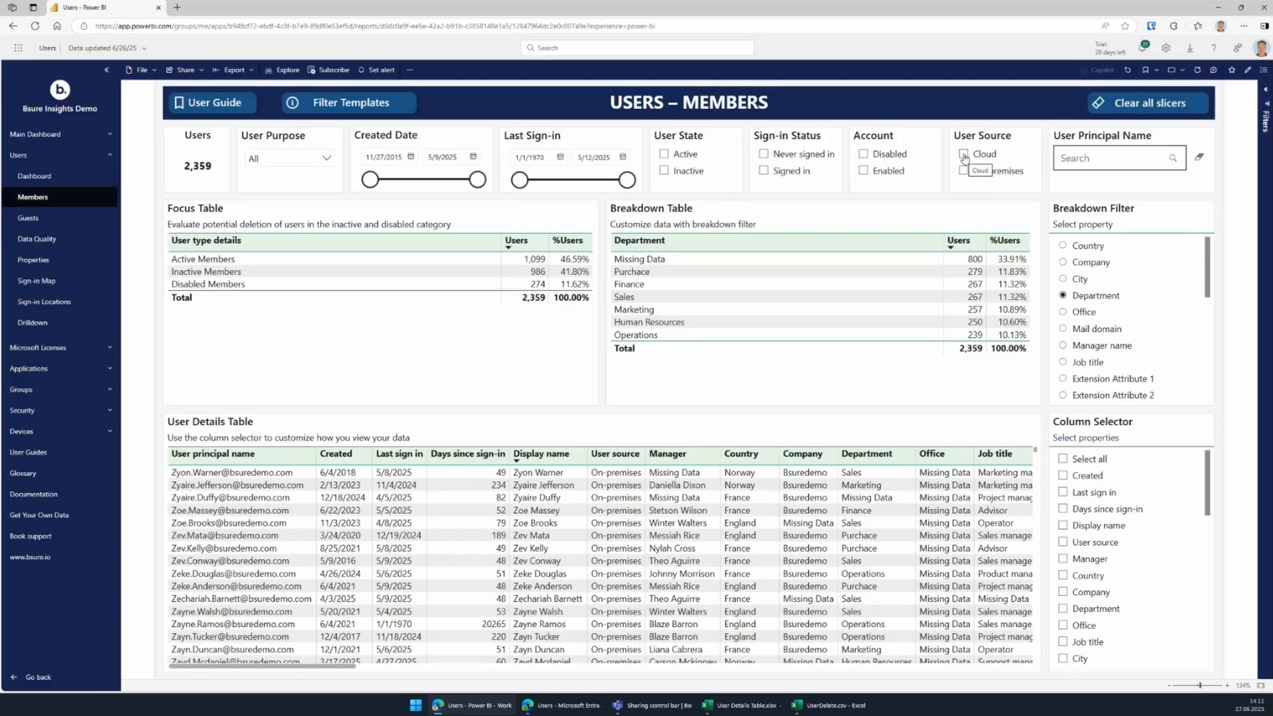
left_click(963, 154)
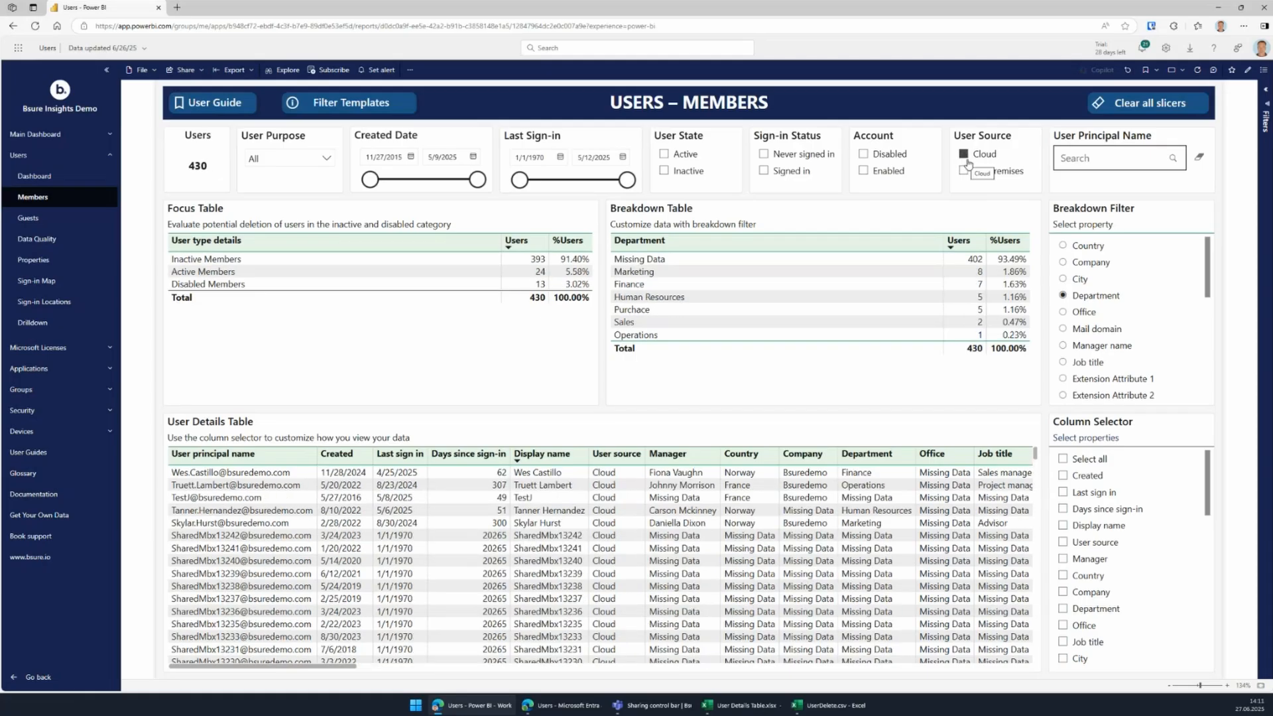
left_click(664, 172)
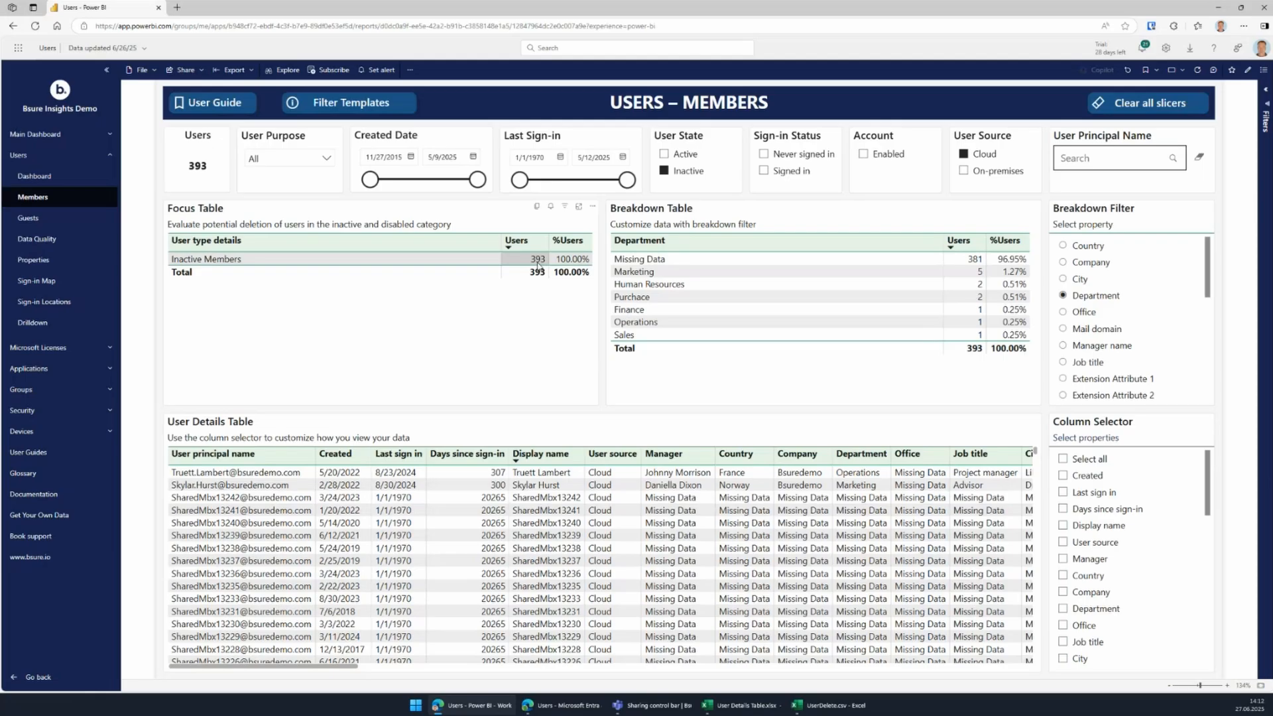
left_click(326, 159)
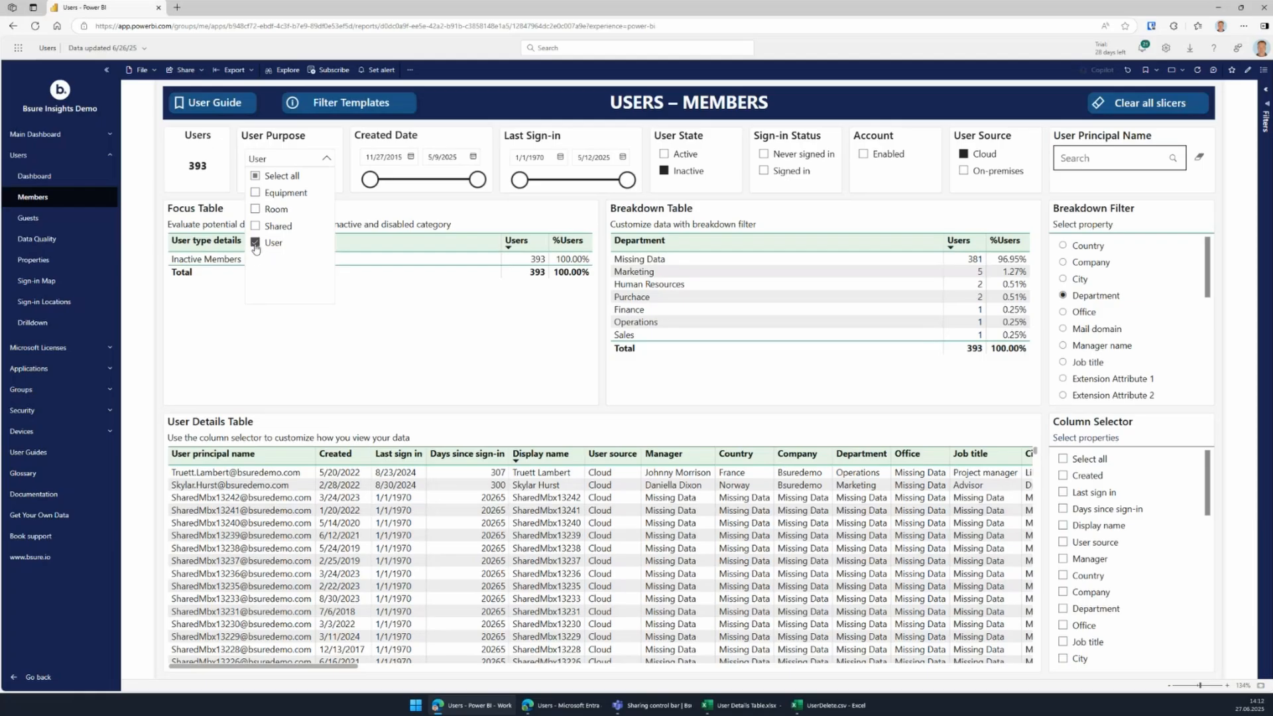
Filter User Purpose to User and change the Created Date end to 4/1/2025.
left_click(255, 242)
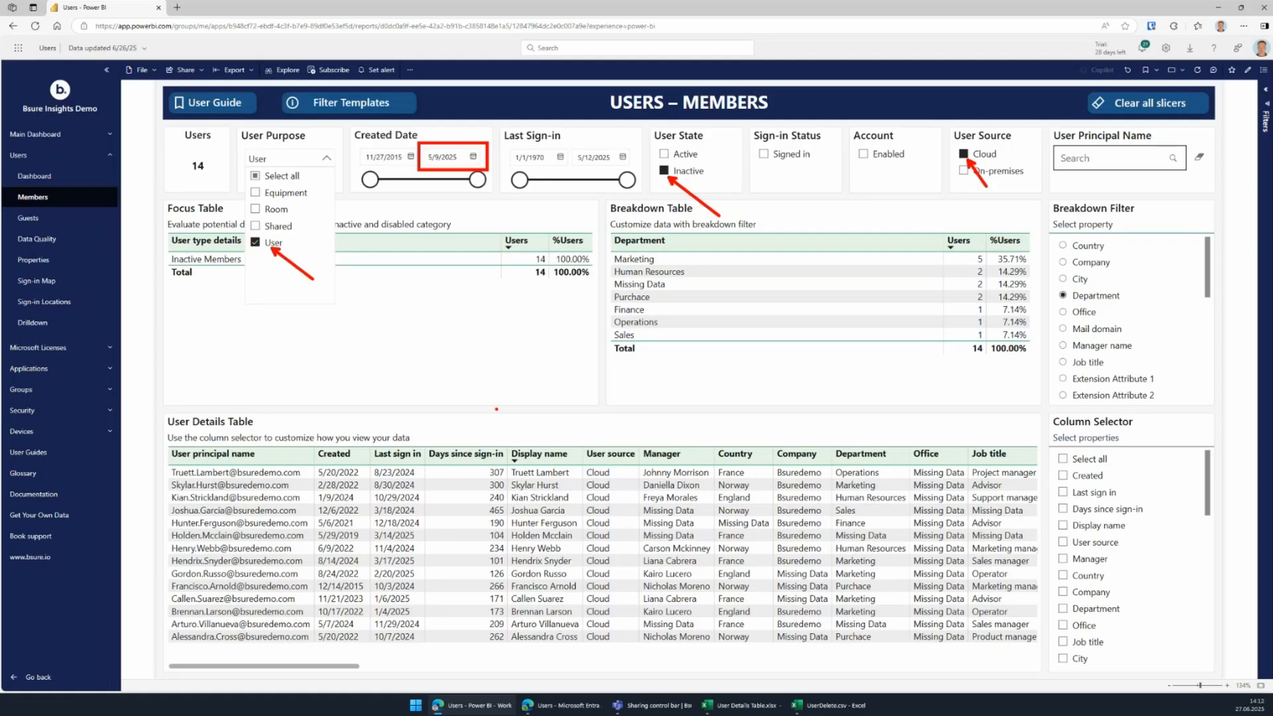
key("Escape")
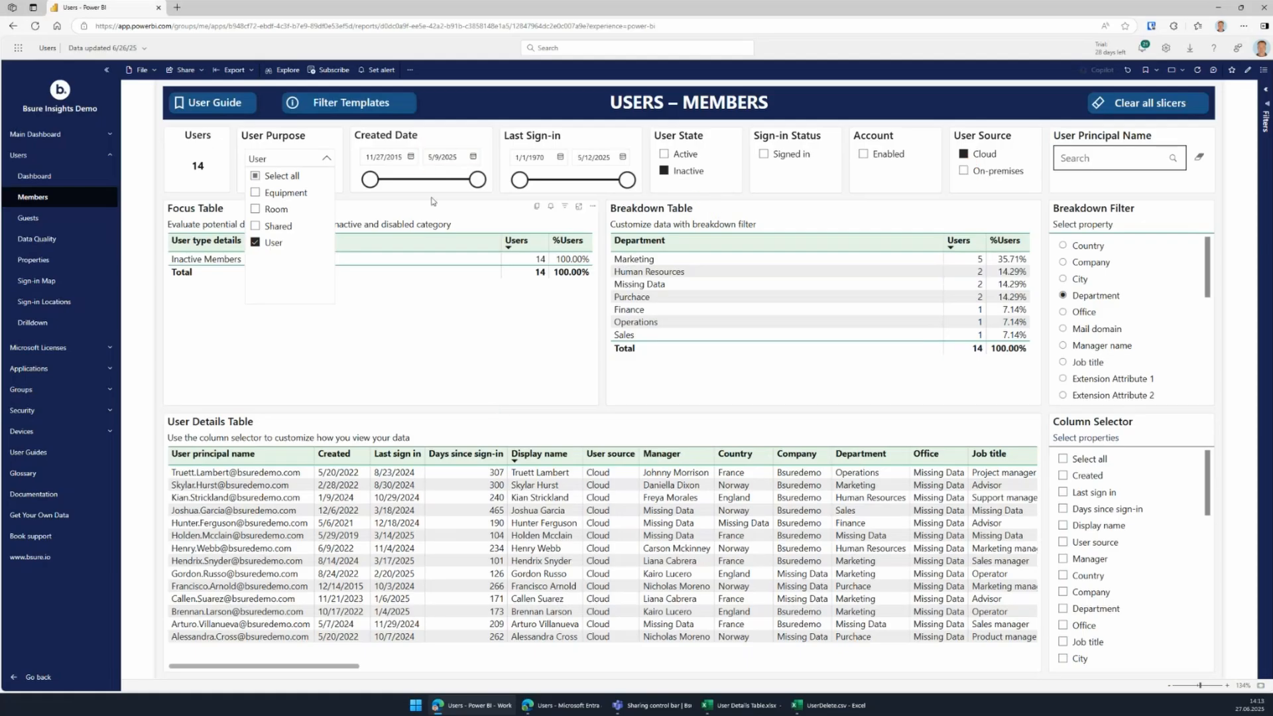
left_click(432, 156)
left_click_drag(433, 156, 436, 157)
type("3/")
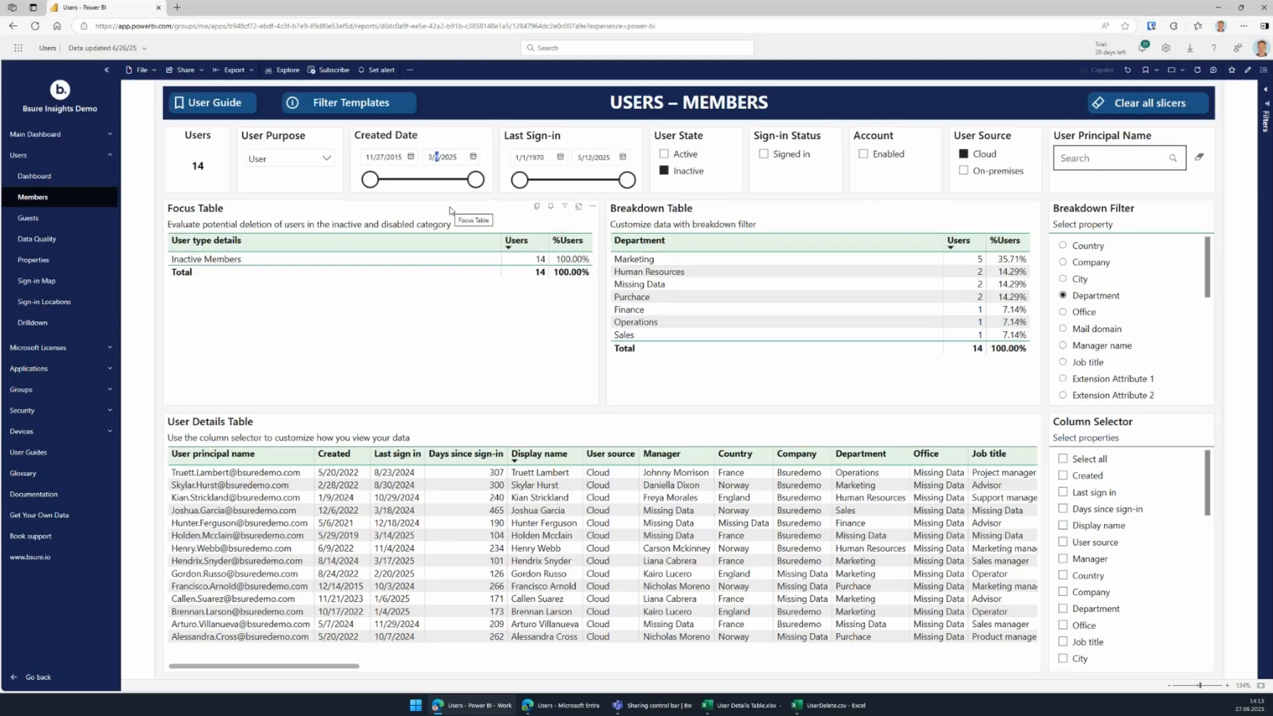
type("1")
left_click(431, 157)
type("4")
Add Display name and Days since sign-in columns, then export the table with current layout.
left_click(1063, 526)
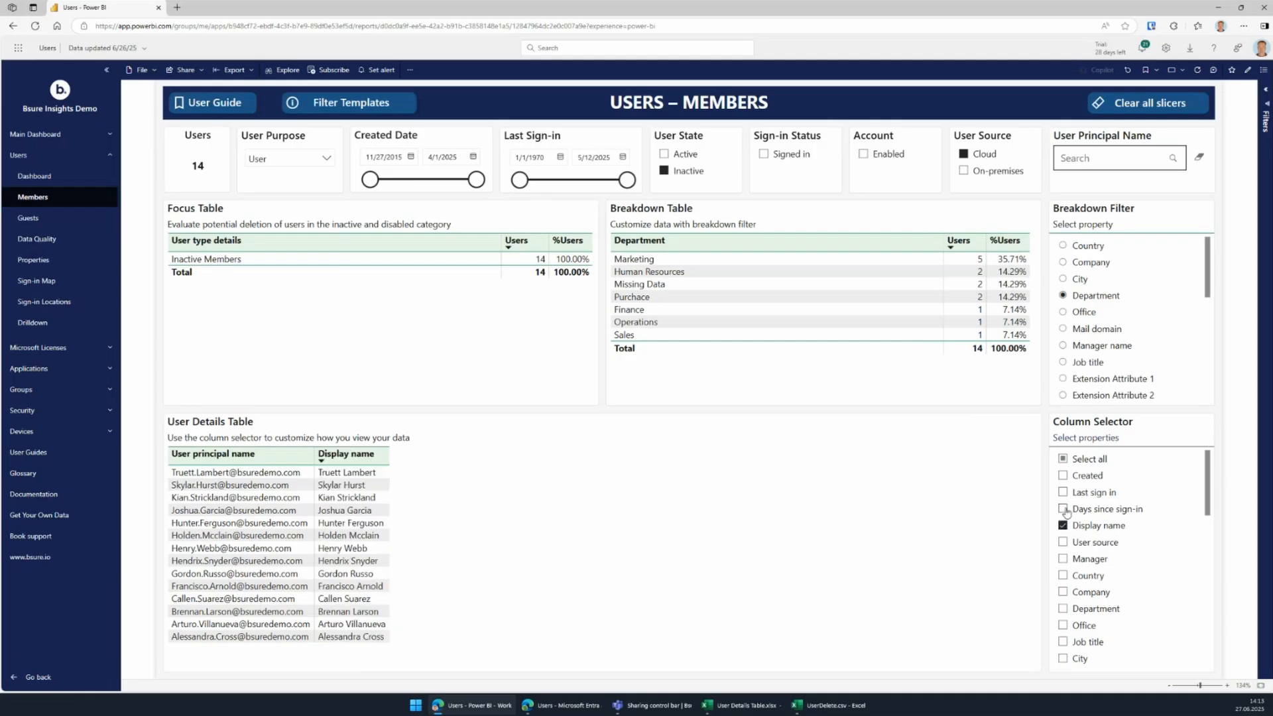
left_click(1063, 510)
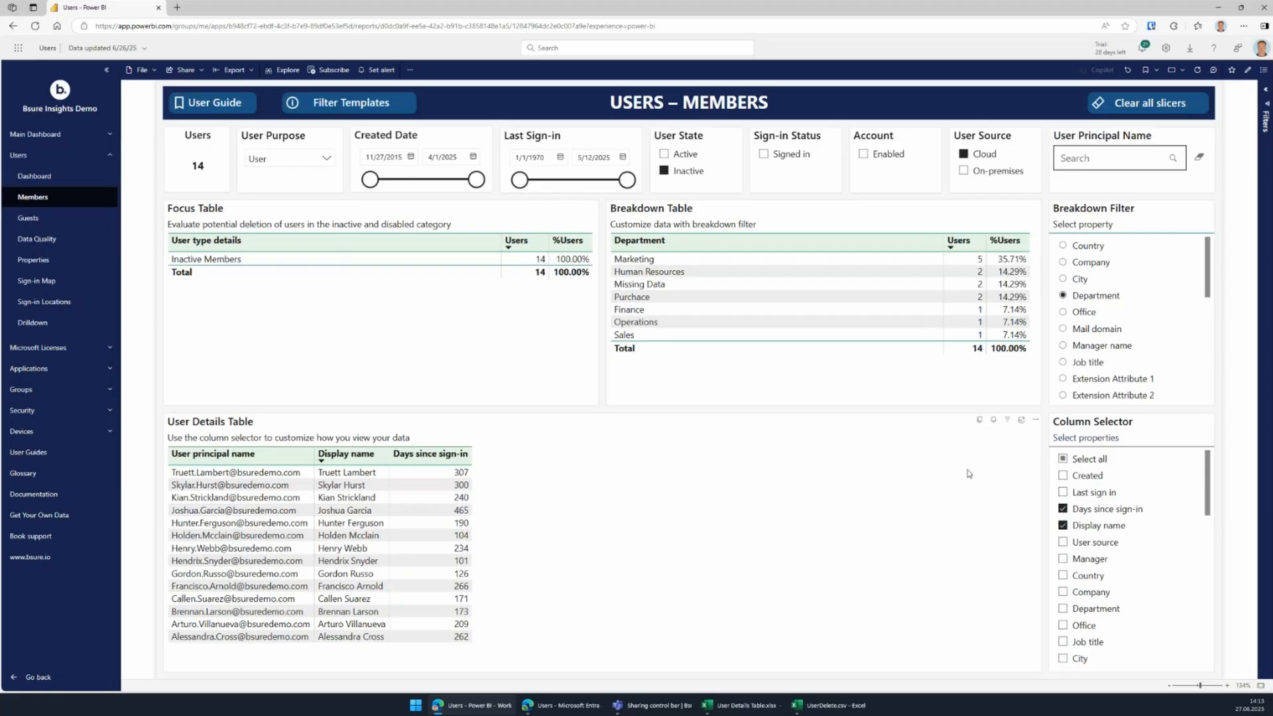
left_click(1037, 424)
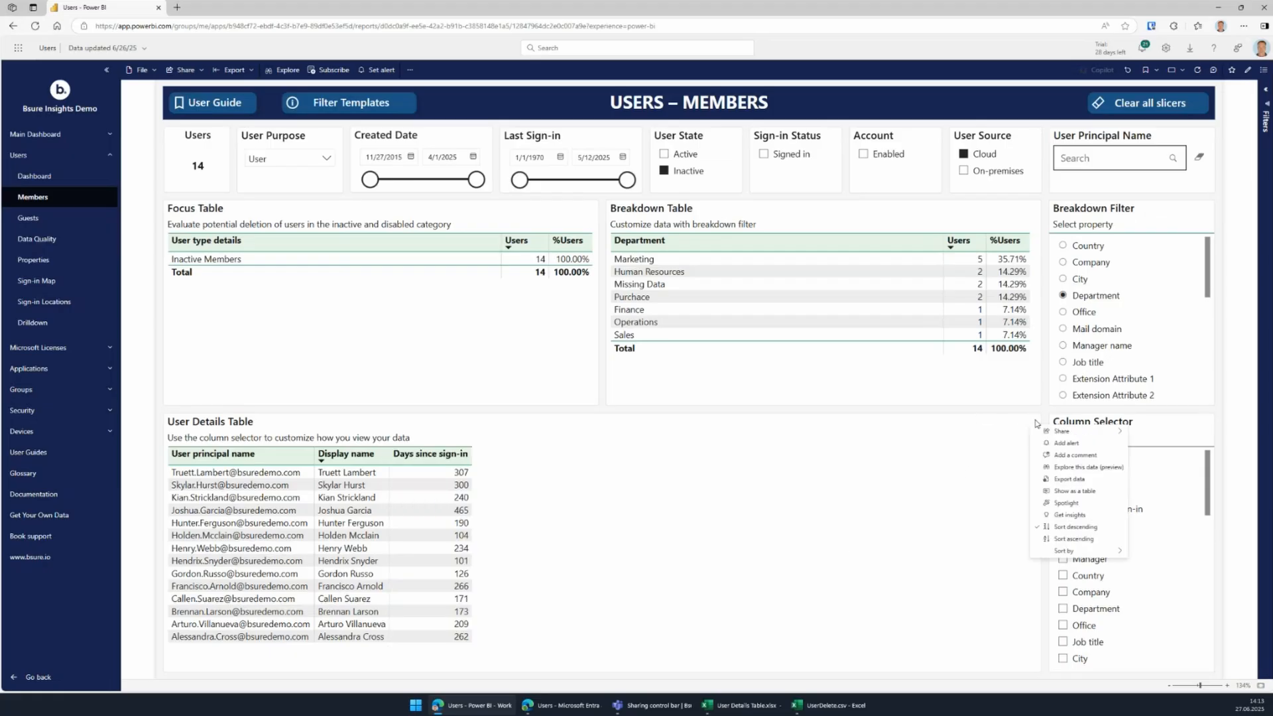
left_click(1069, 480)
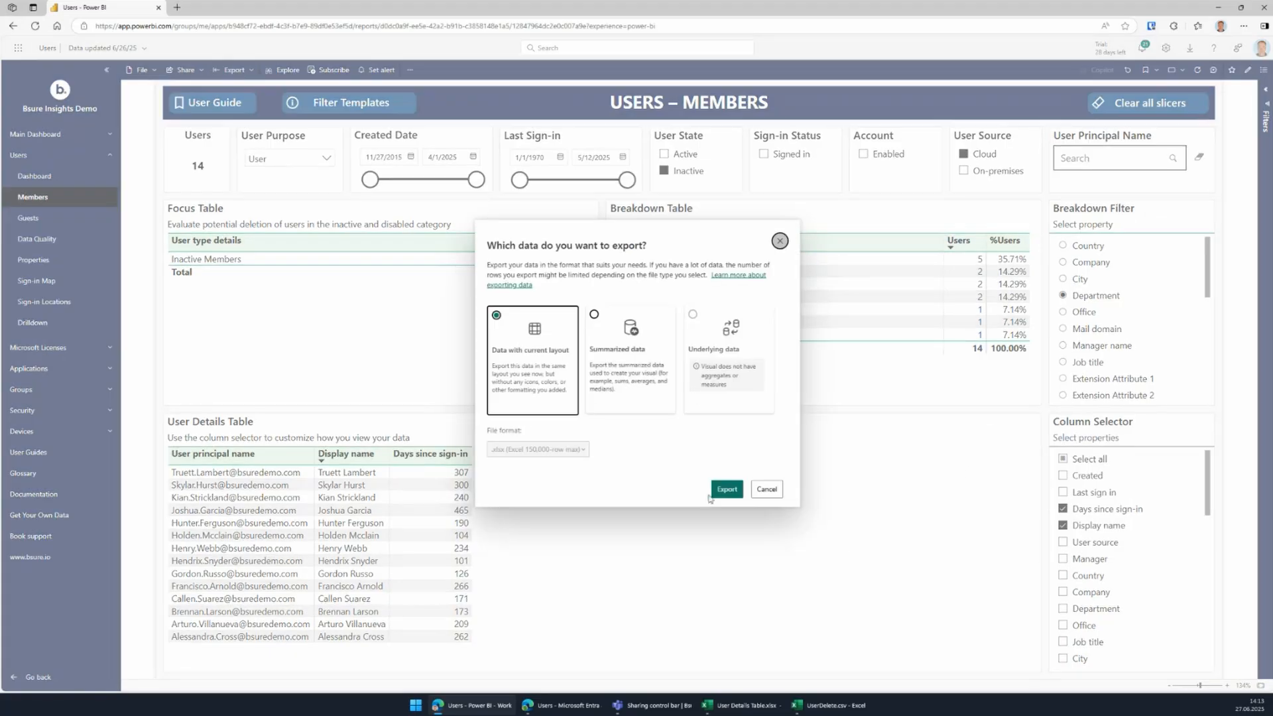
left_click(729, 490)
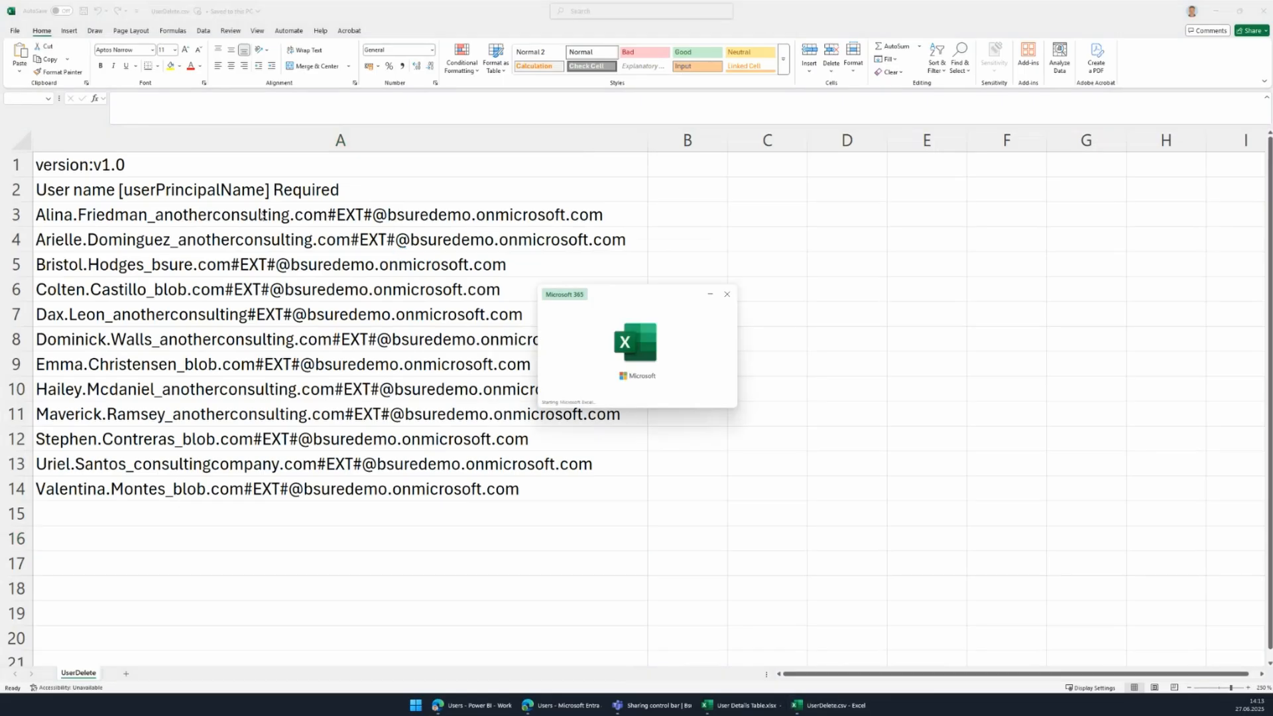
Widen column A in the exported workbook and copy the user principal names.
scroll(20, 174, "up", 7)
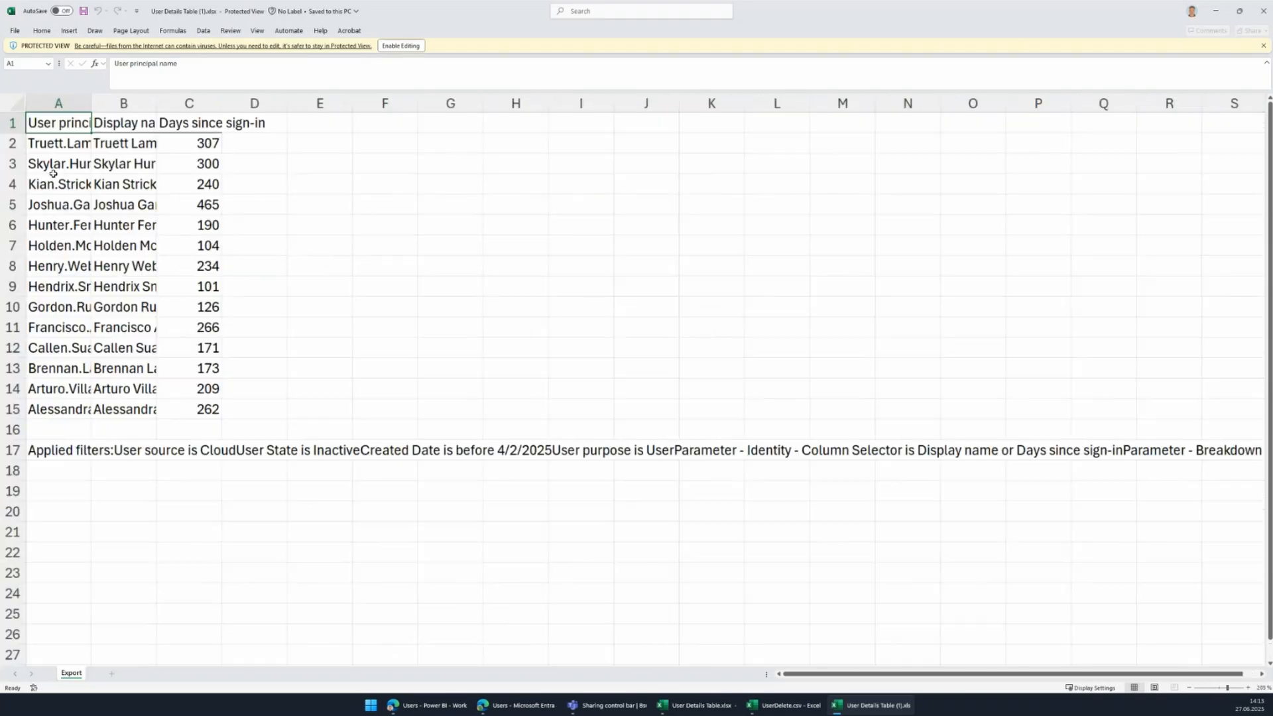
left_click_drag(93, 107, 537, 106)
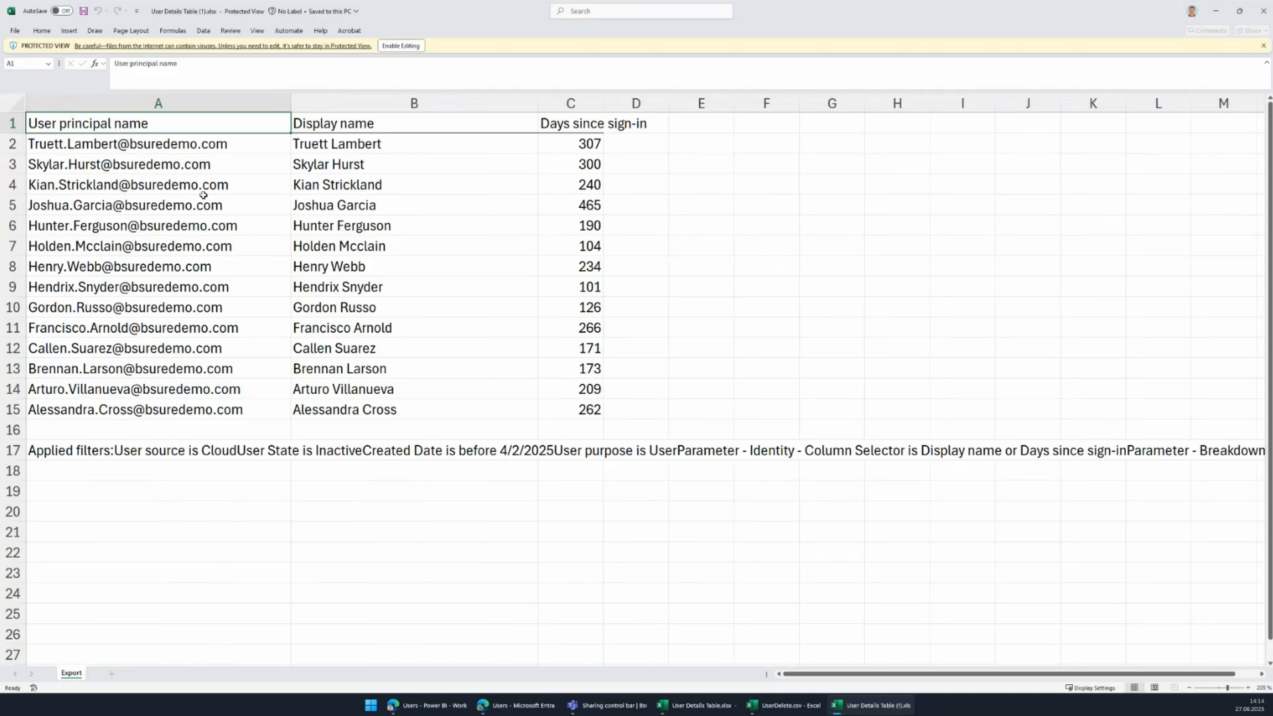
left_click_drag(170, 147, 146, 408)
key("ctrl+c")
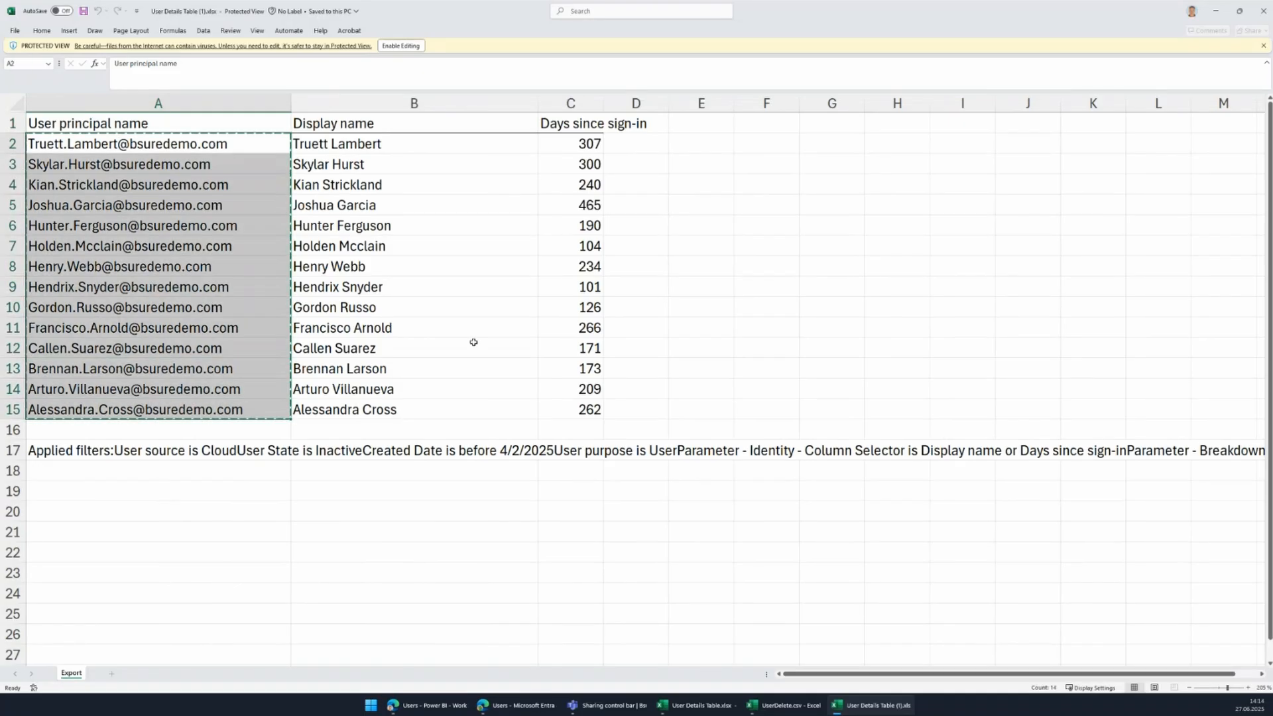
Replace UserDelete.csv's old names with the 14 copied principal names in A3:A16 and save.
left_click(779, 708)
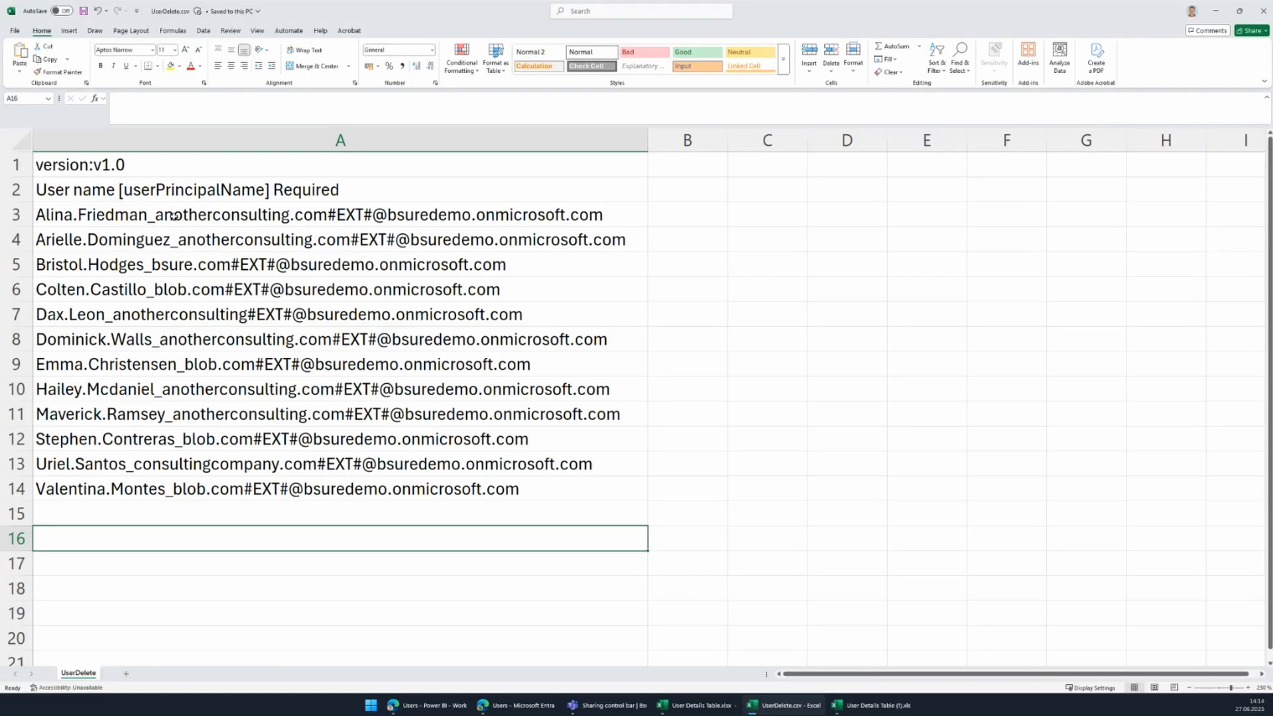
left_click_drag(173, 216, 189, 487)
key("Delete")
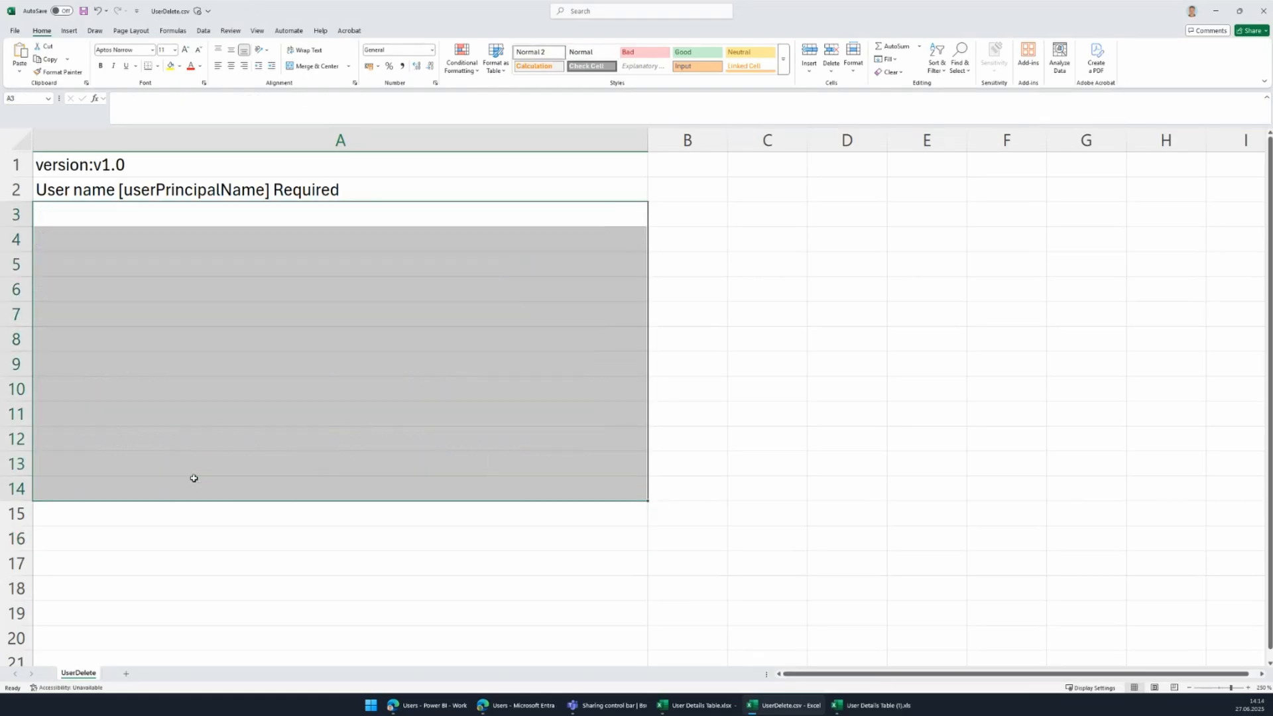
left_click(108, 210)
key("ctrl+v")
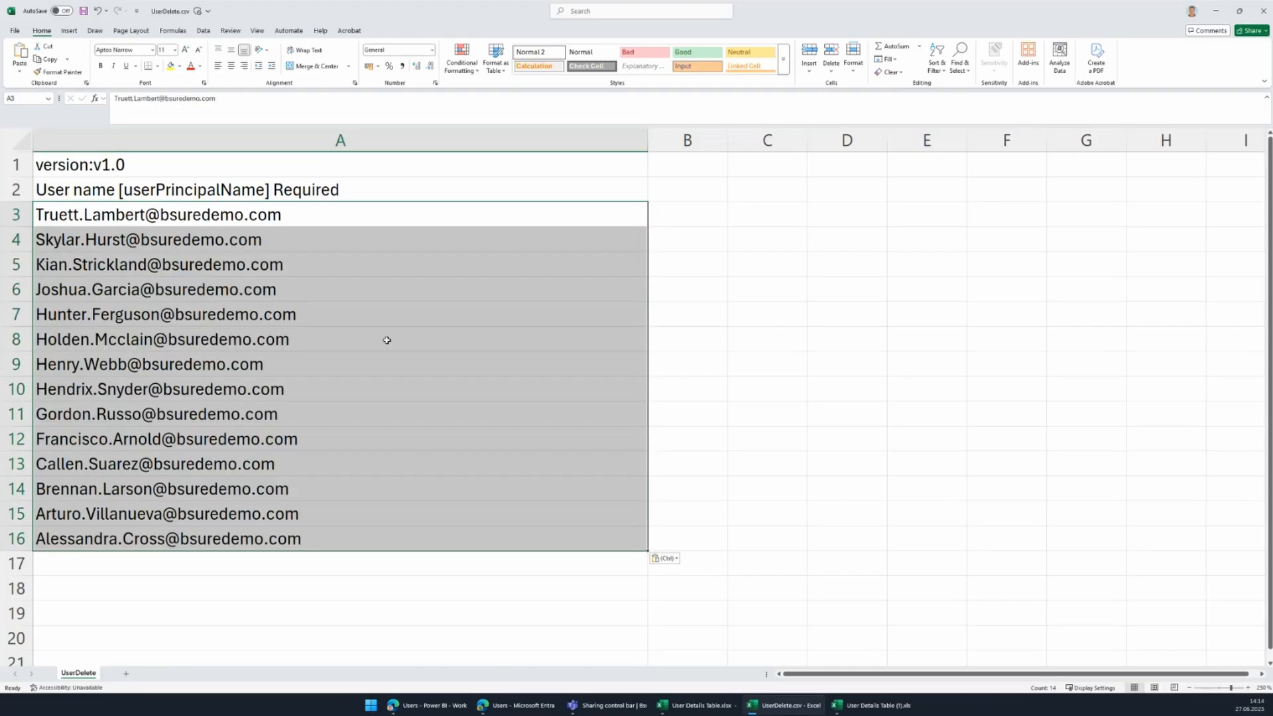
left_click(676, 335)
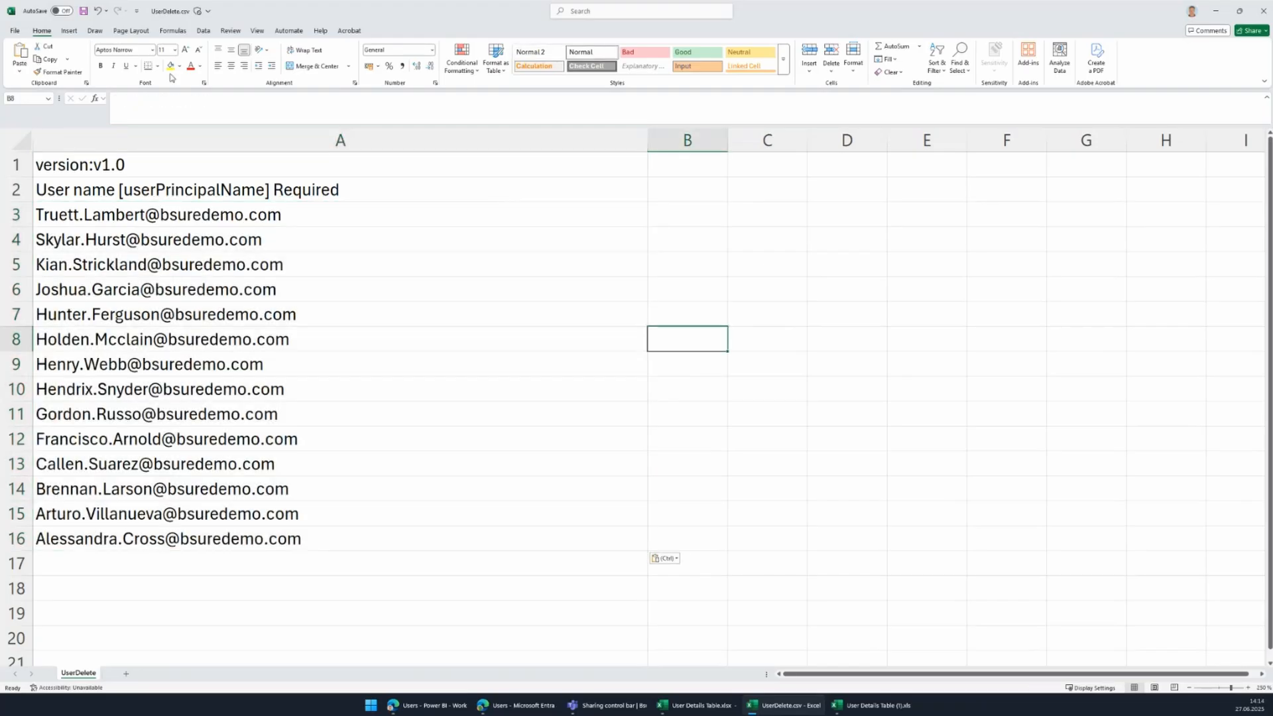
left_click(84, 11)
Upload UserDelete.csv to Entra's Bulk delete, confirm with Yes, and submit.
left_click(497, 709)
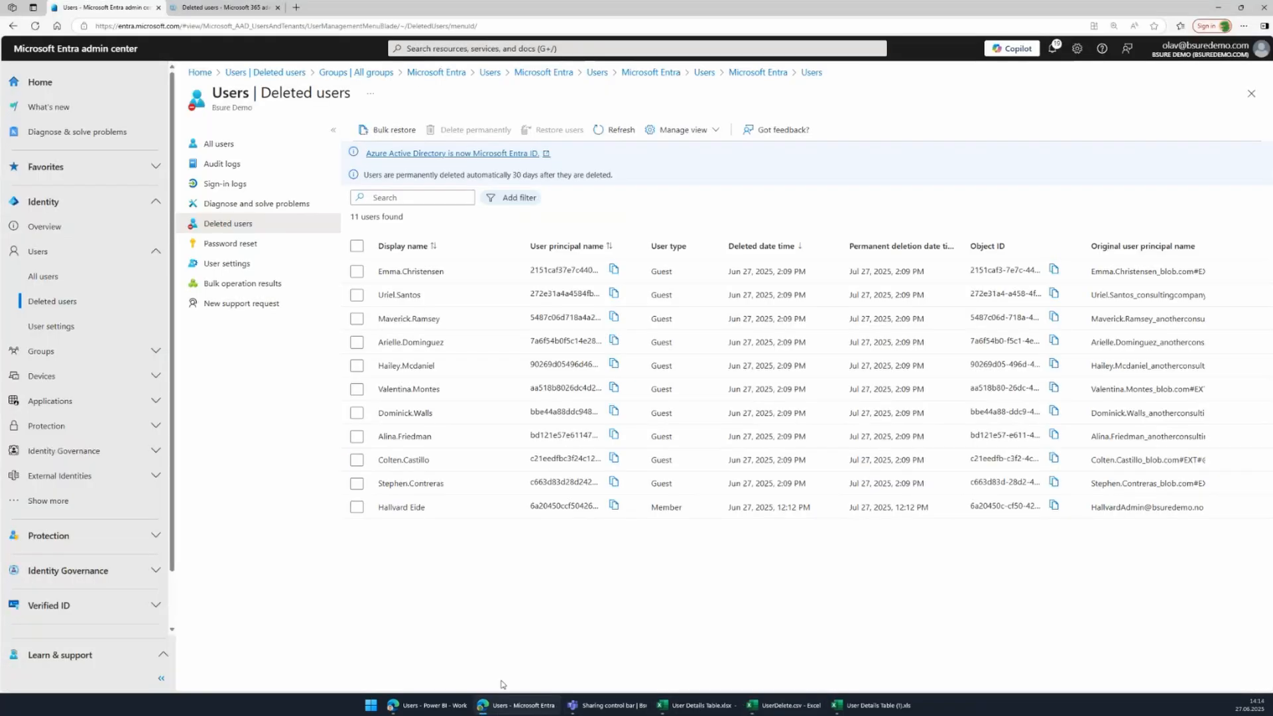
left_click(222, 149)
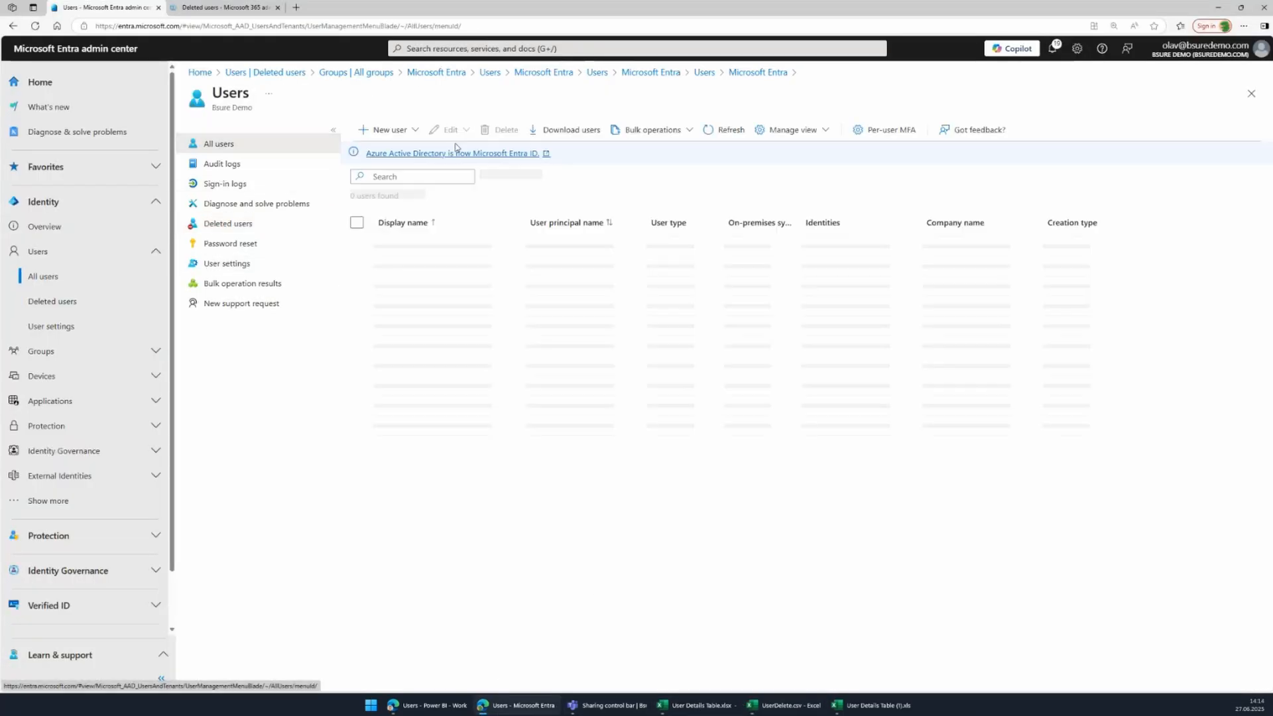
left_click(649, 131)
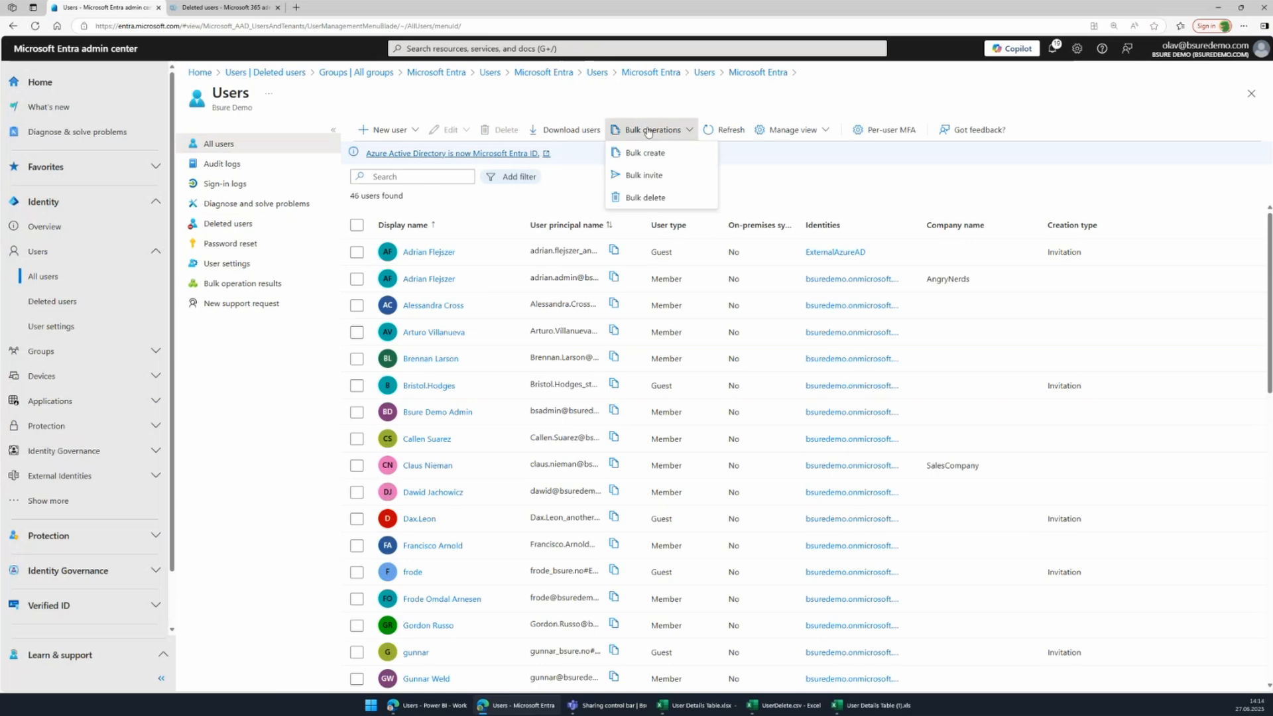
left_click(645, 198)
left_click(1252, 294)
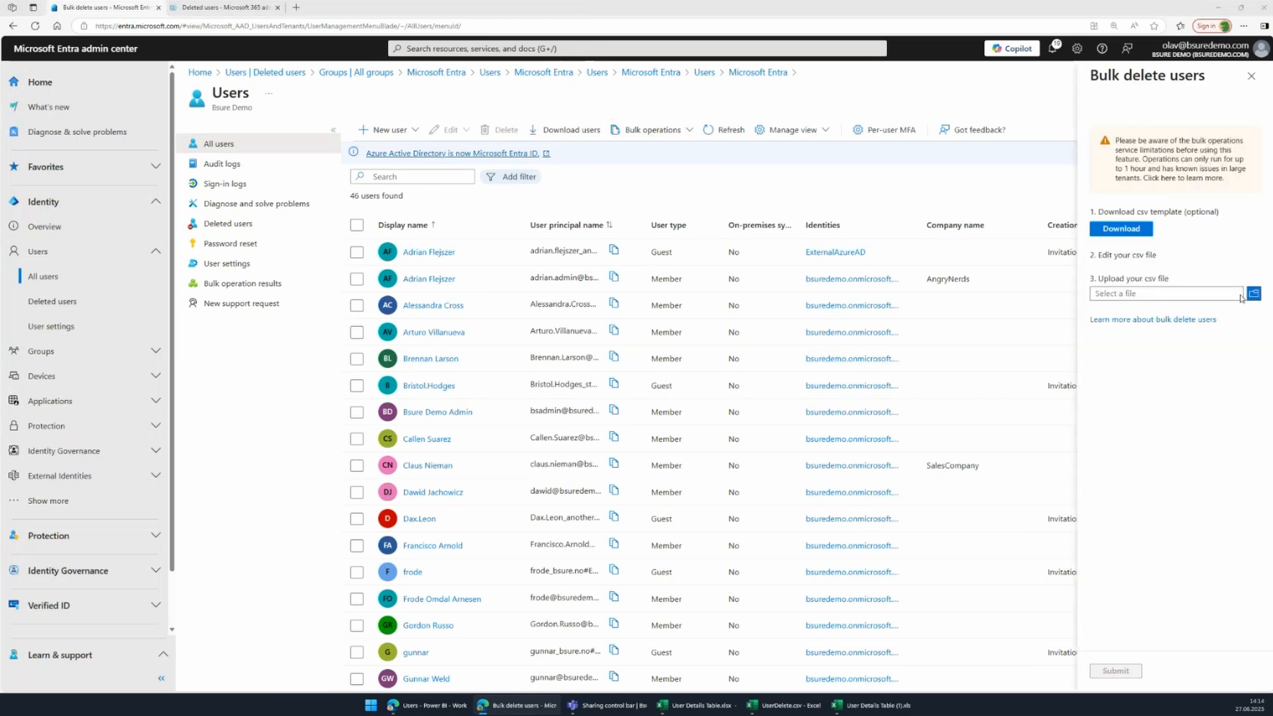
left_click(154, 93)
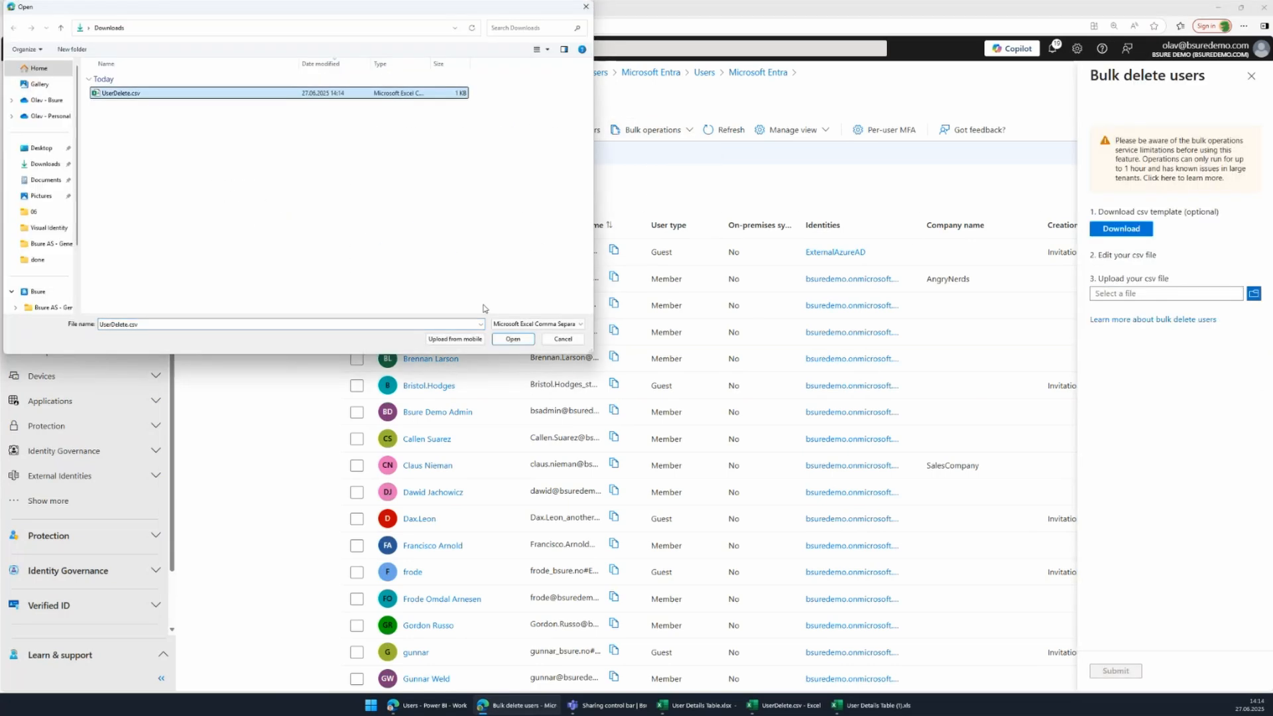
left_click(513, 339)
left_click(1137, 363)
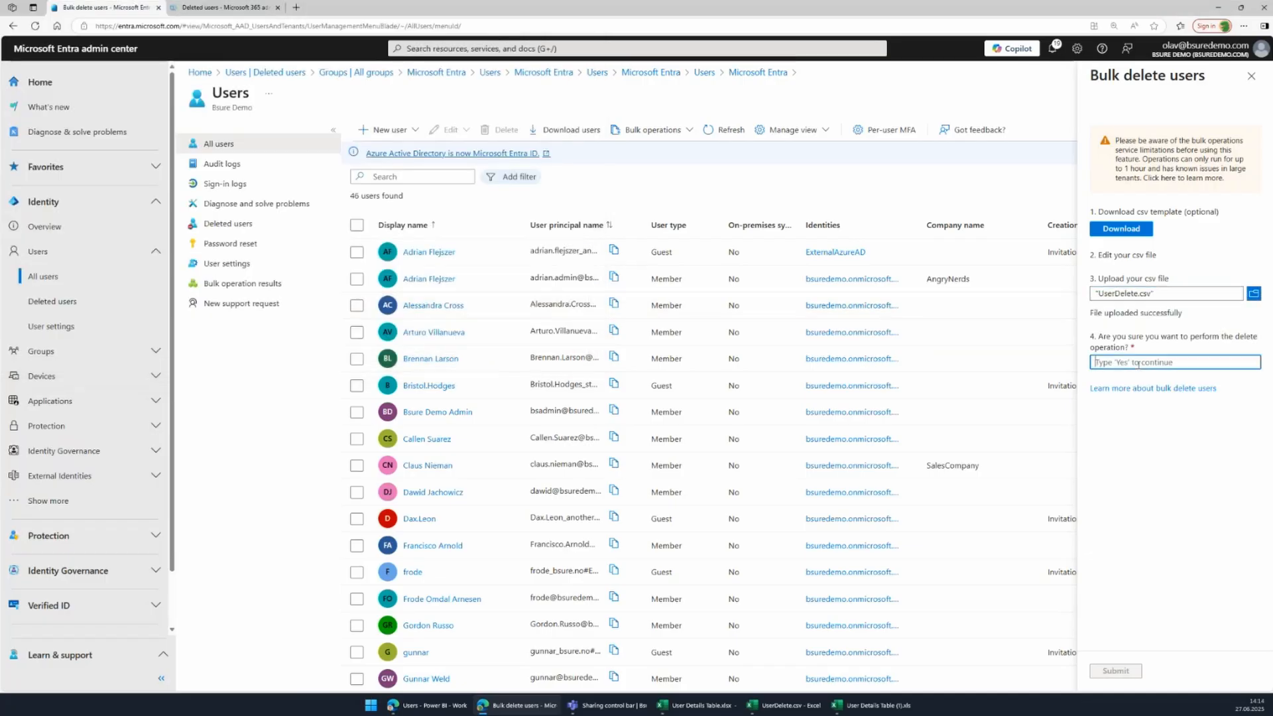
type("Yes")
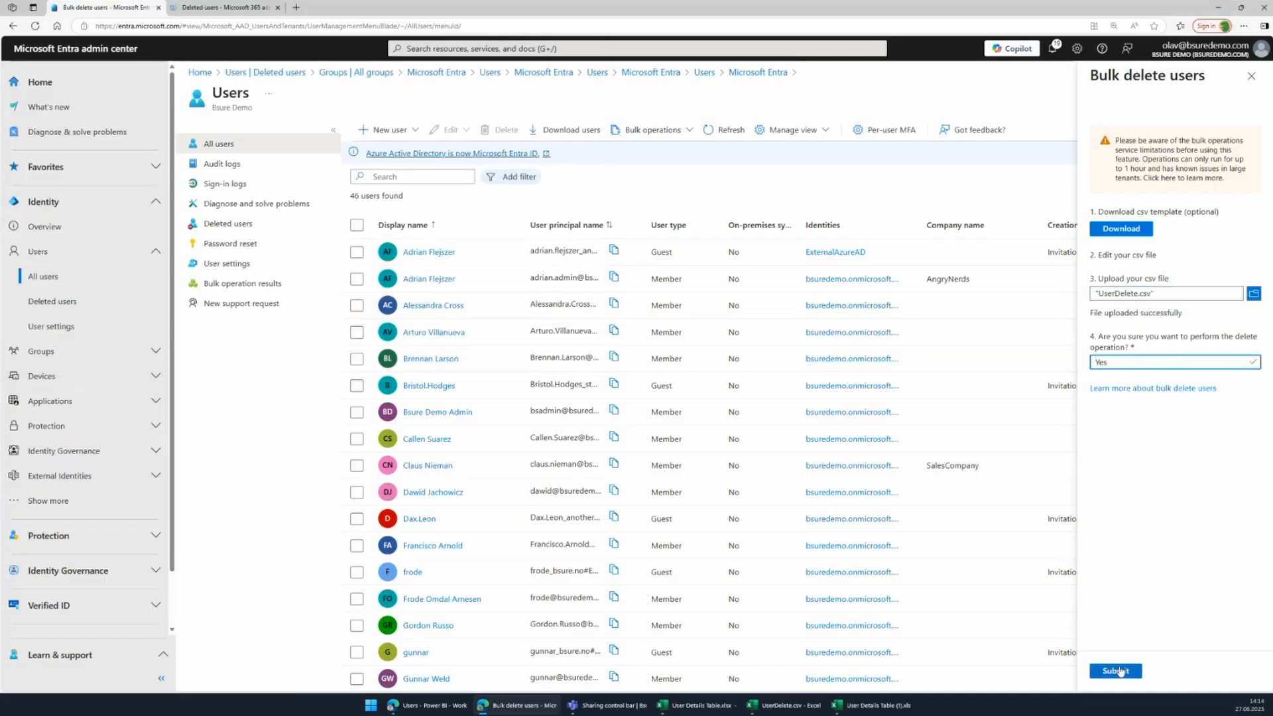
left_click(1116, 671)
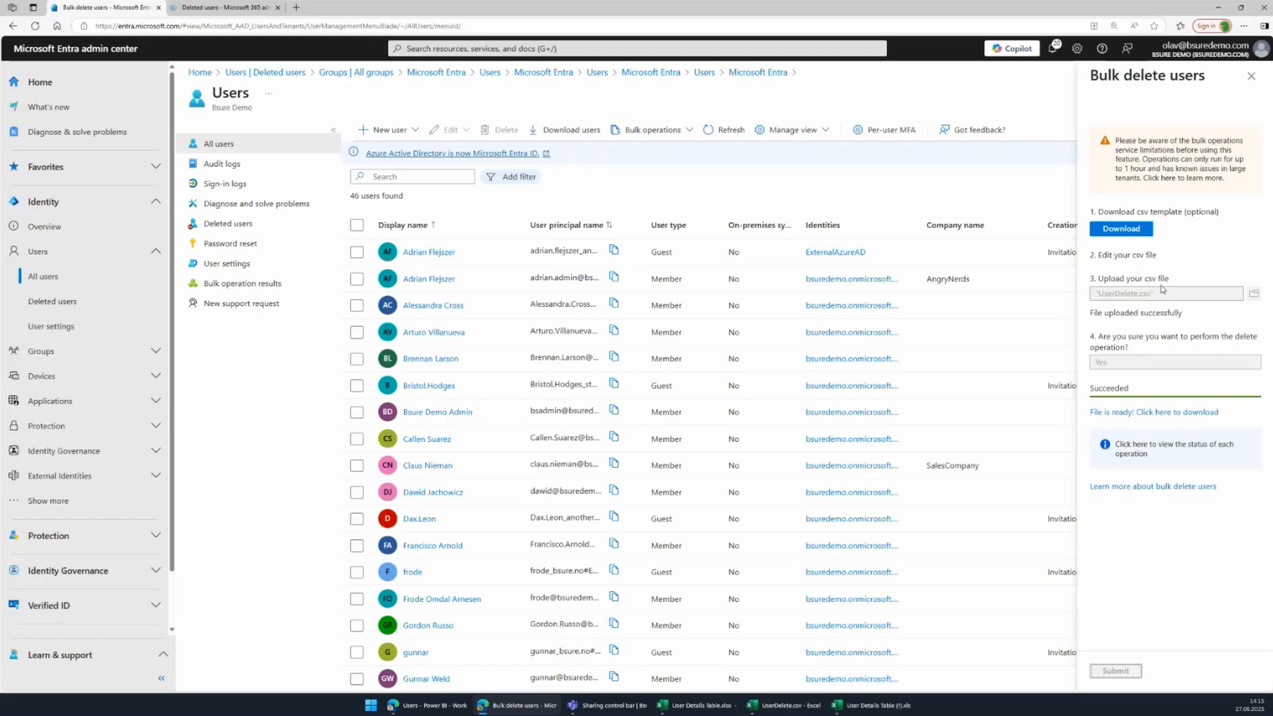
Confirm the UserDelete.csv deletion succeeded for all 14 users, then view the 25 deleted users.
left_click(1151, 448)
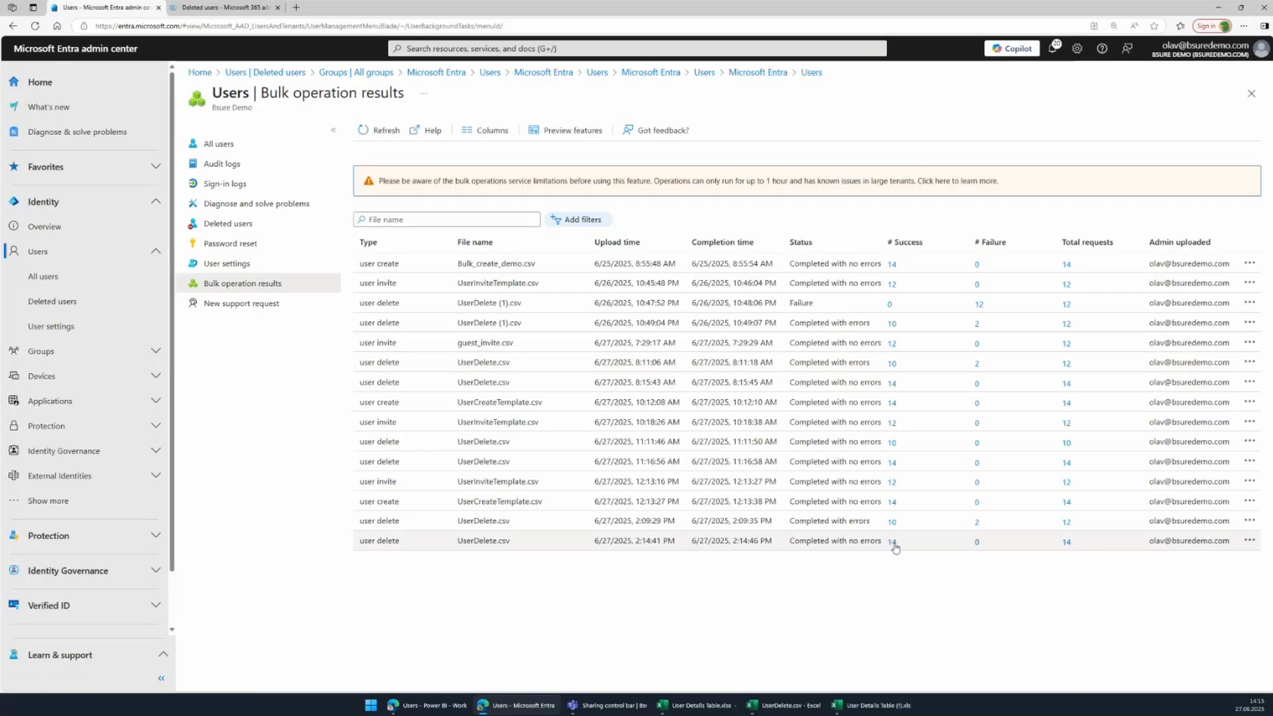
left_click(1066, 543)
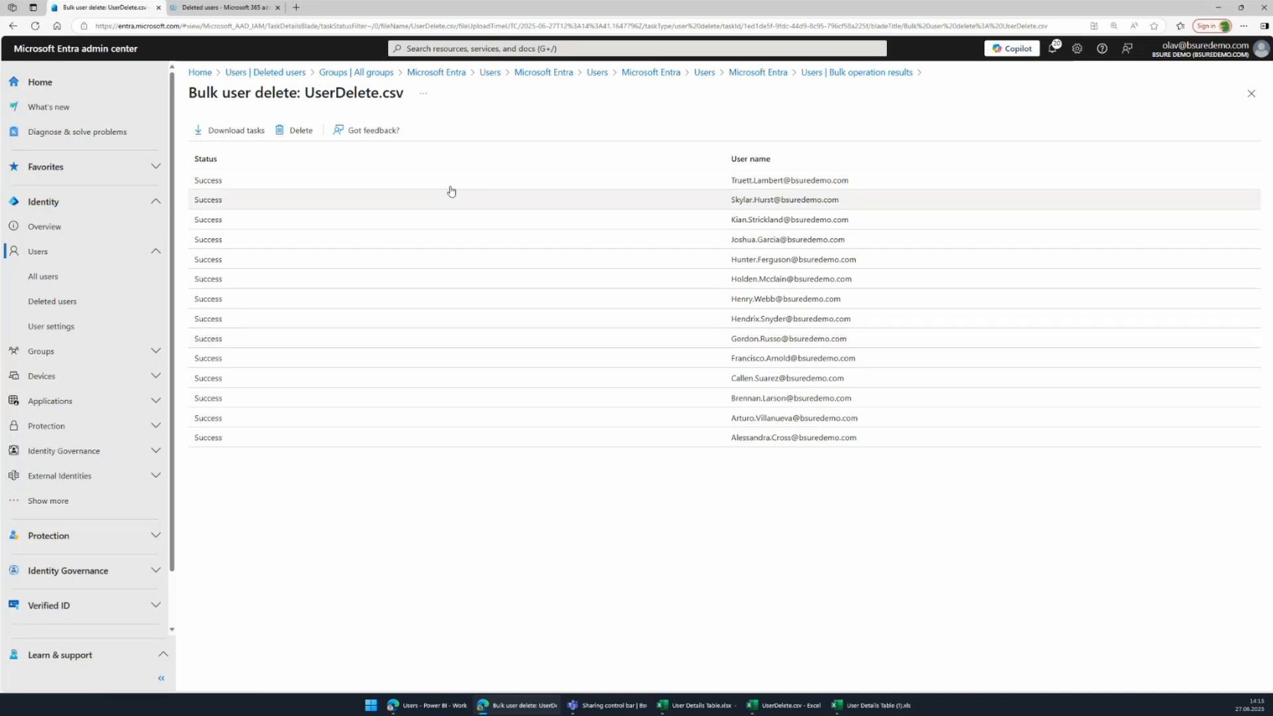
left_click(66, 301)
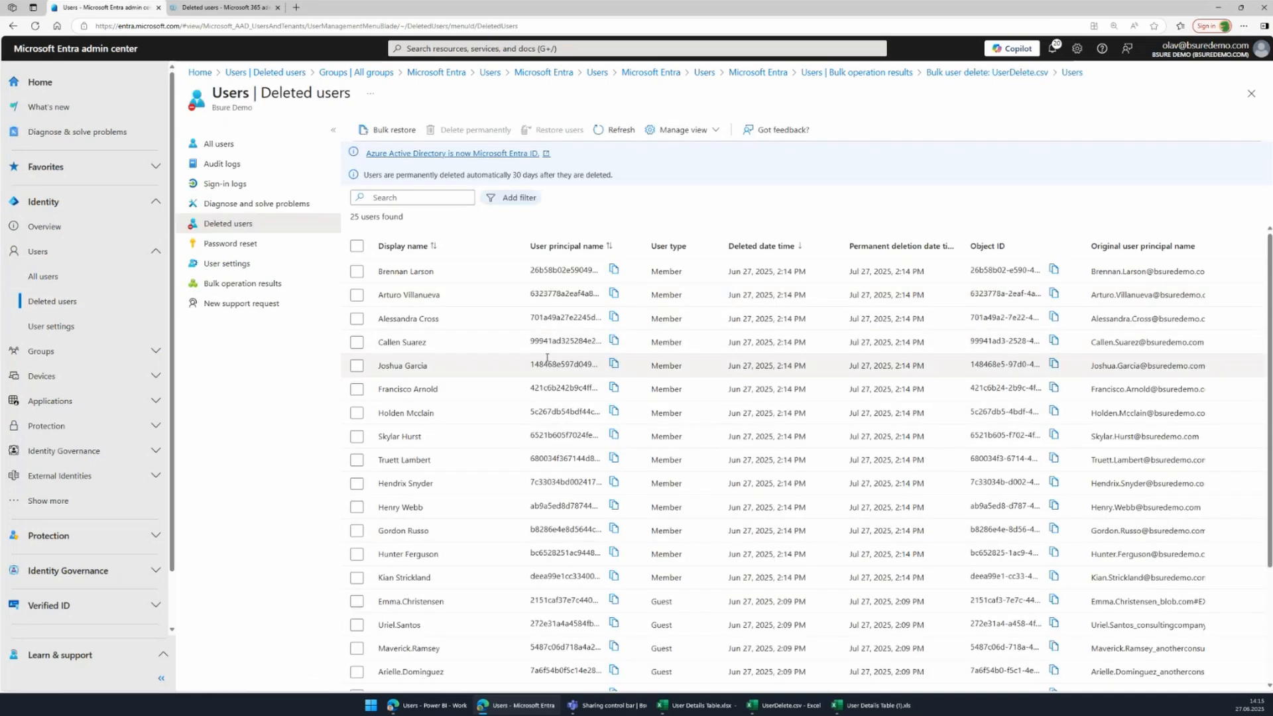
Tick the member account deleted at 12:12 PM, then move to the Microsoft 365 admin center.
scroll(692, 407, "down", 2)
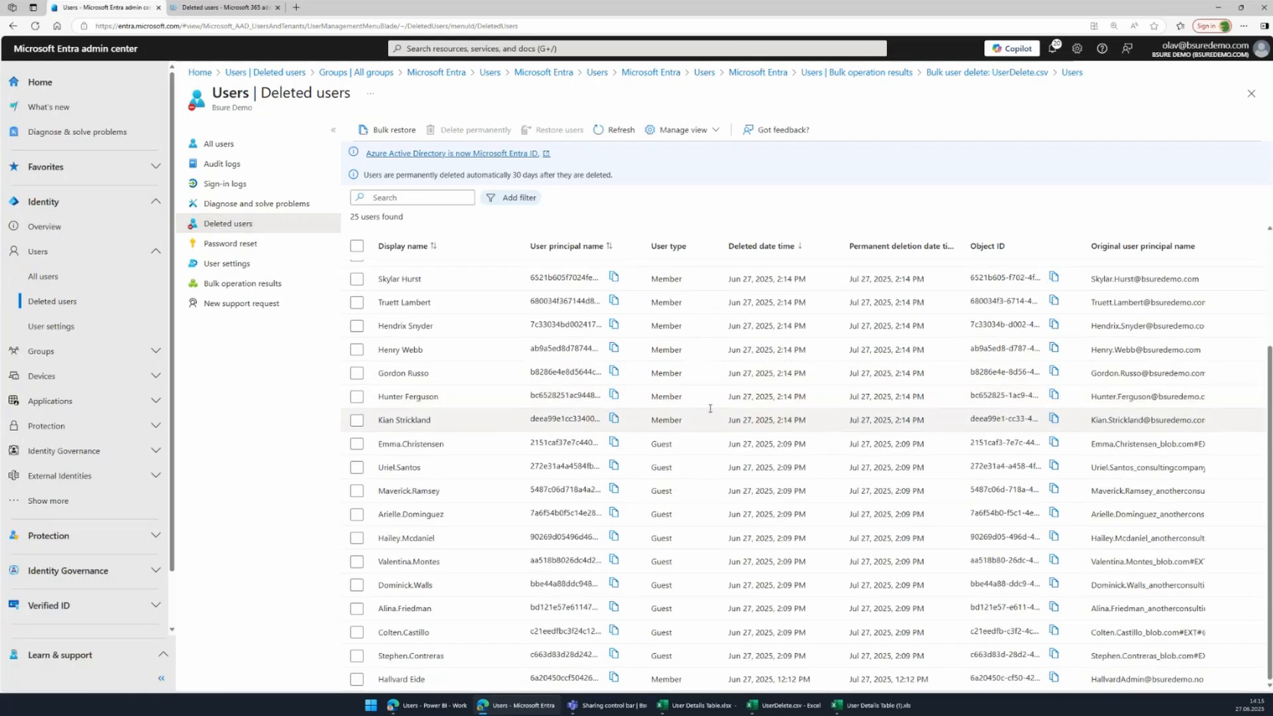
scroll(691, 407, "up", 2)
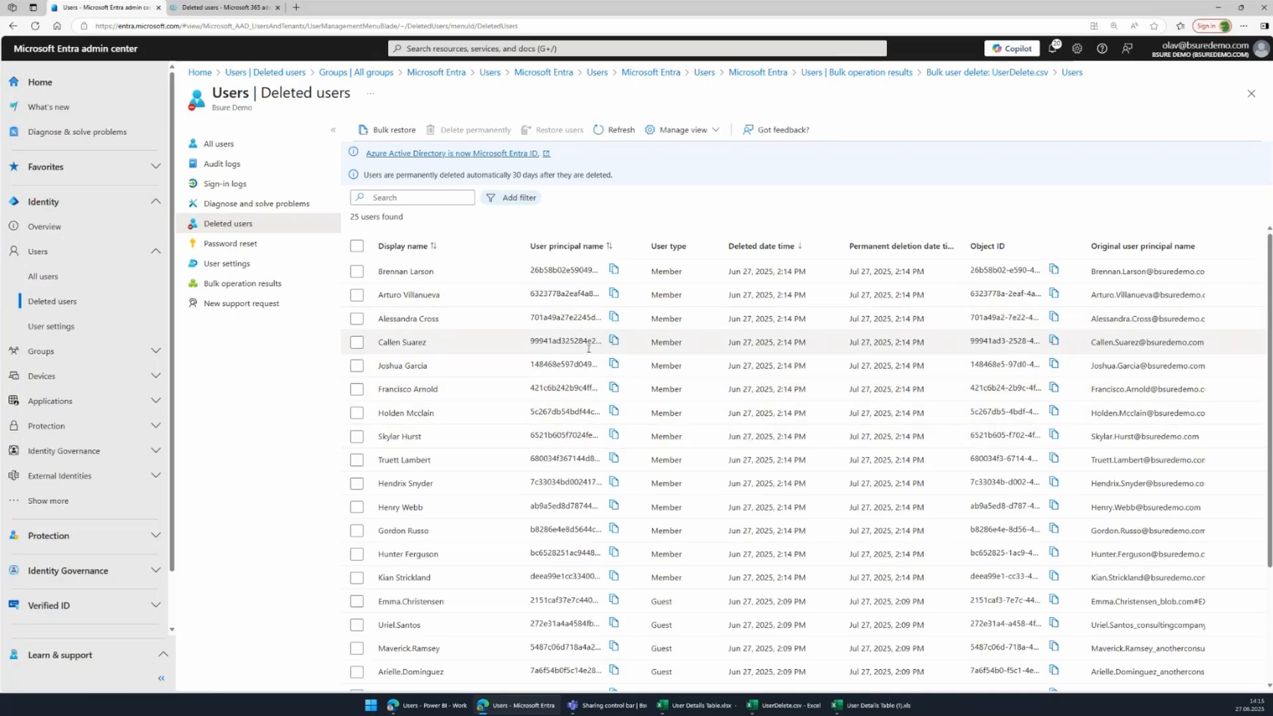
scroll(588, 348, "down", 3)
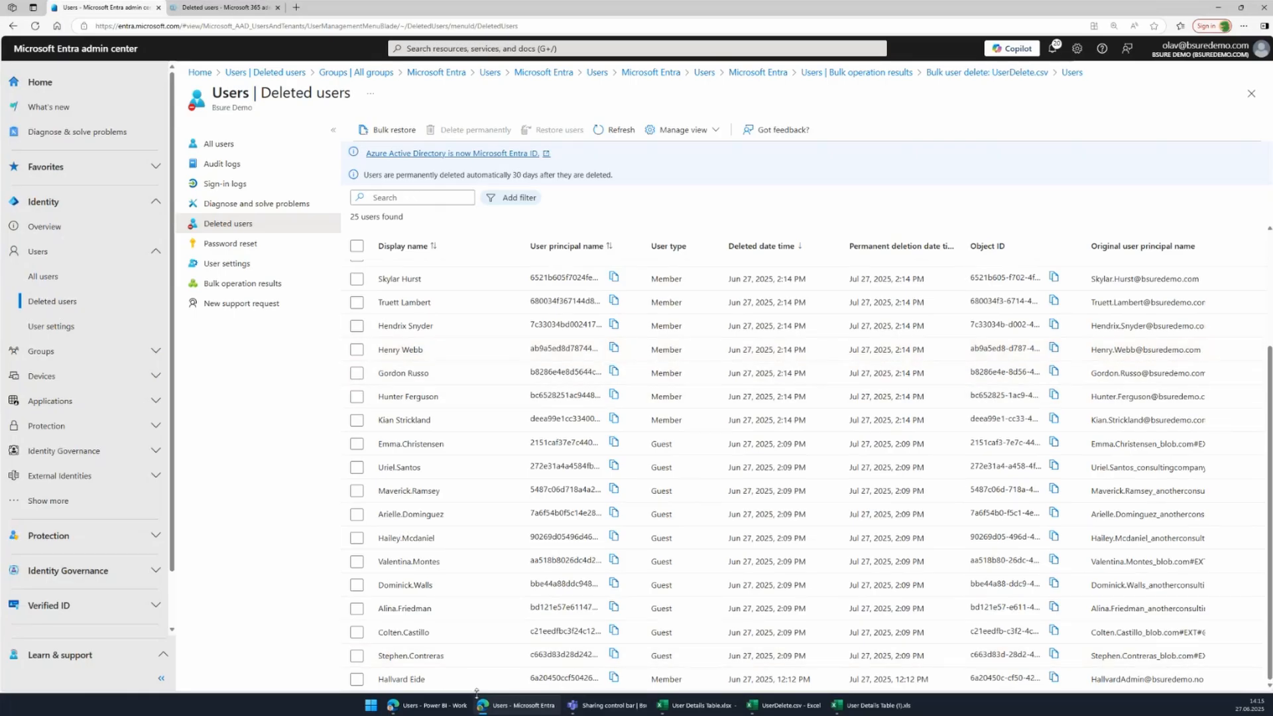
left_click(357, 679)
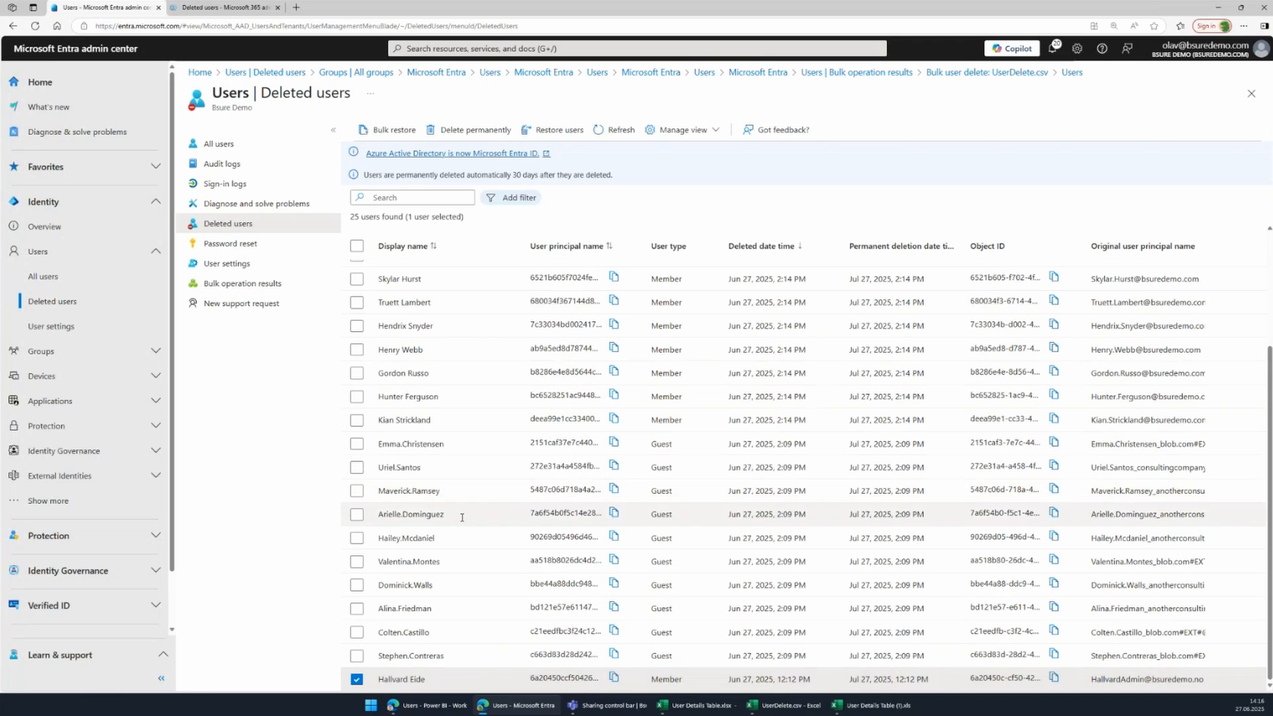
left_click(248, 8)
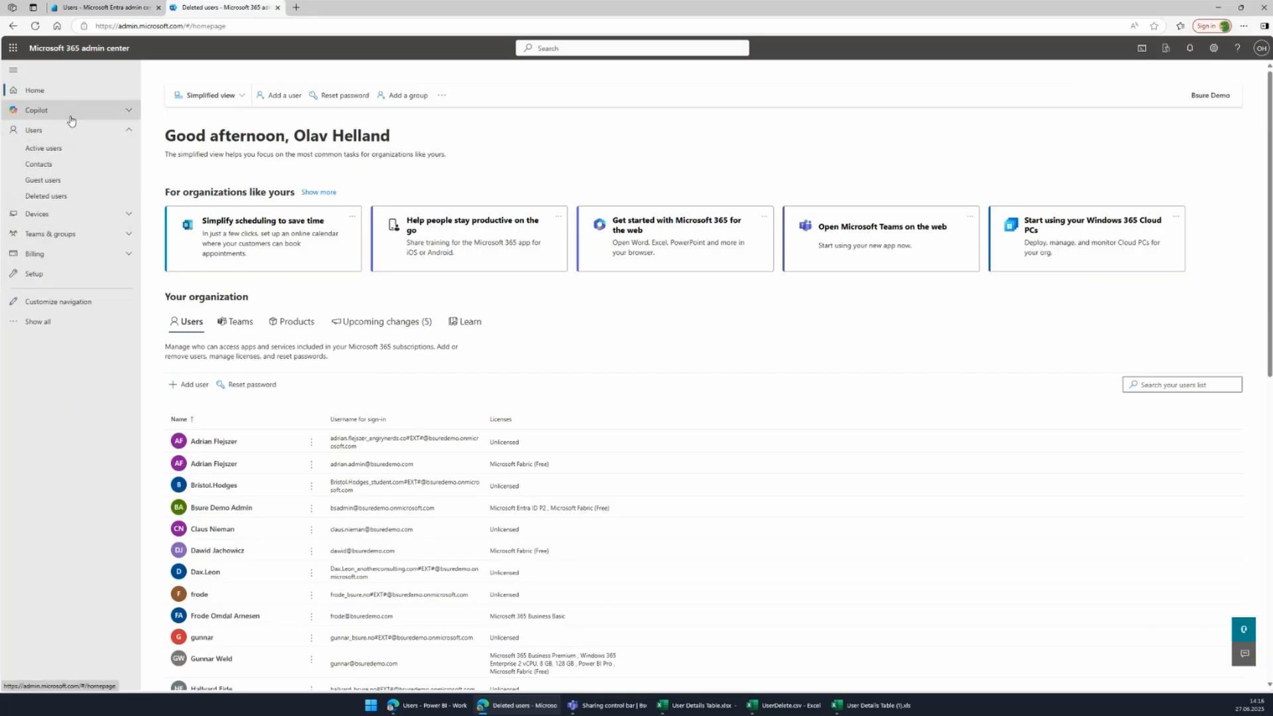
Zoom in, open Microsoft 365 Deleted users, and view then close the 10:12 AM account's details.
key("ctrl+plus")
key("ctrl+plus")
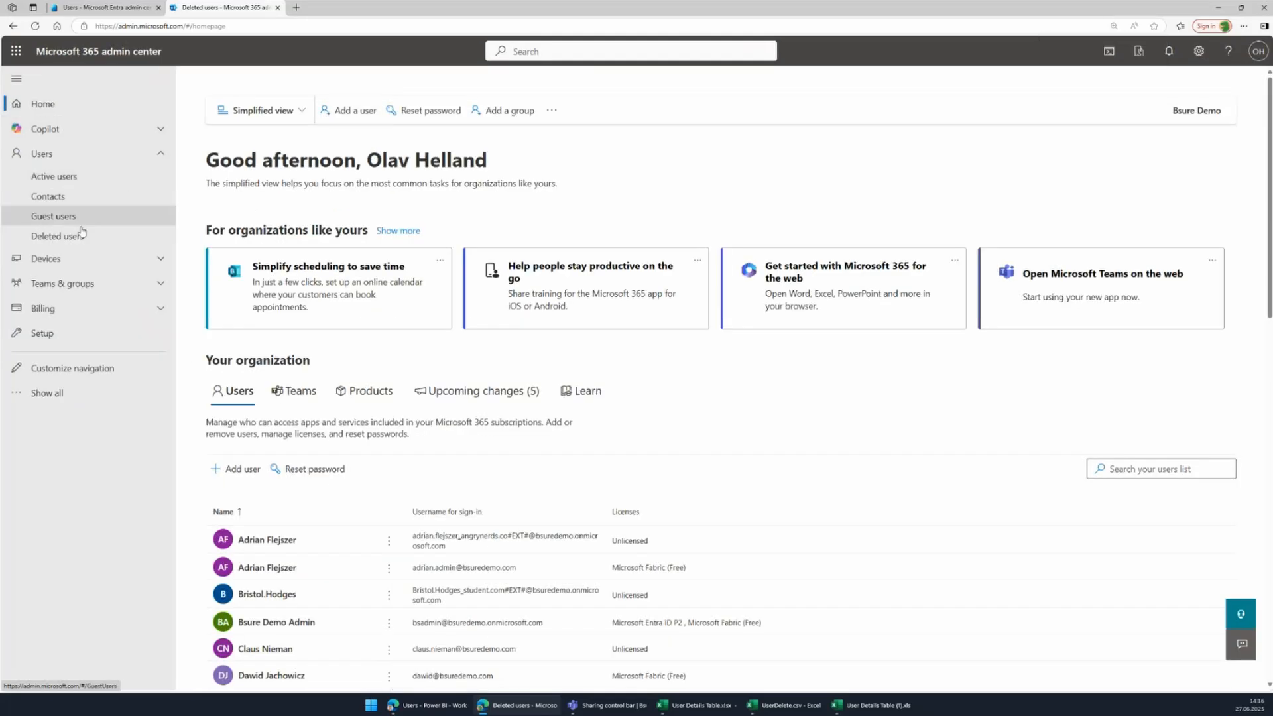
left_click(81, 232)
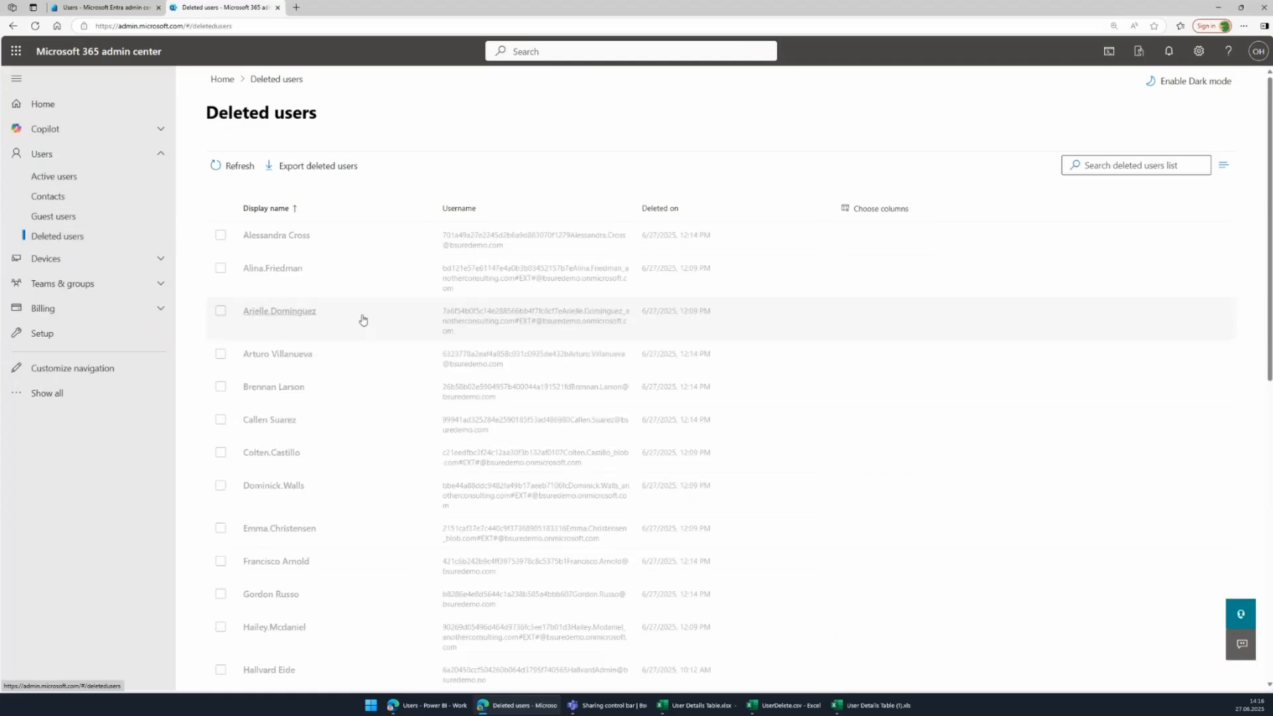
scroll(403, 362, "down", 8)
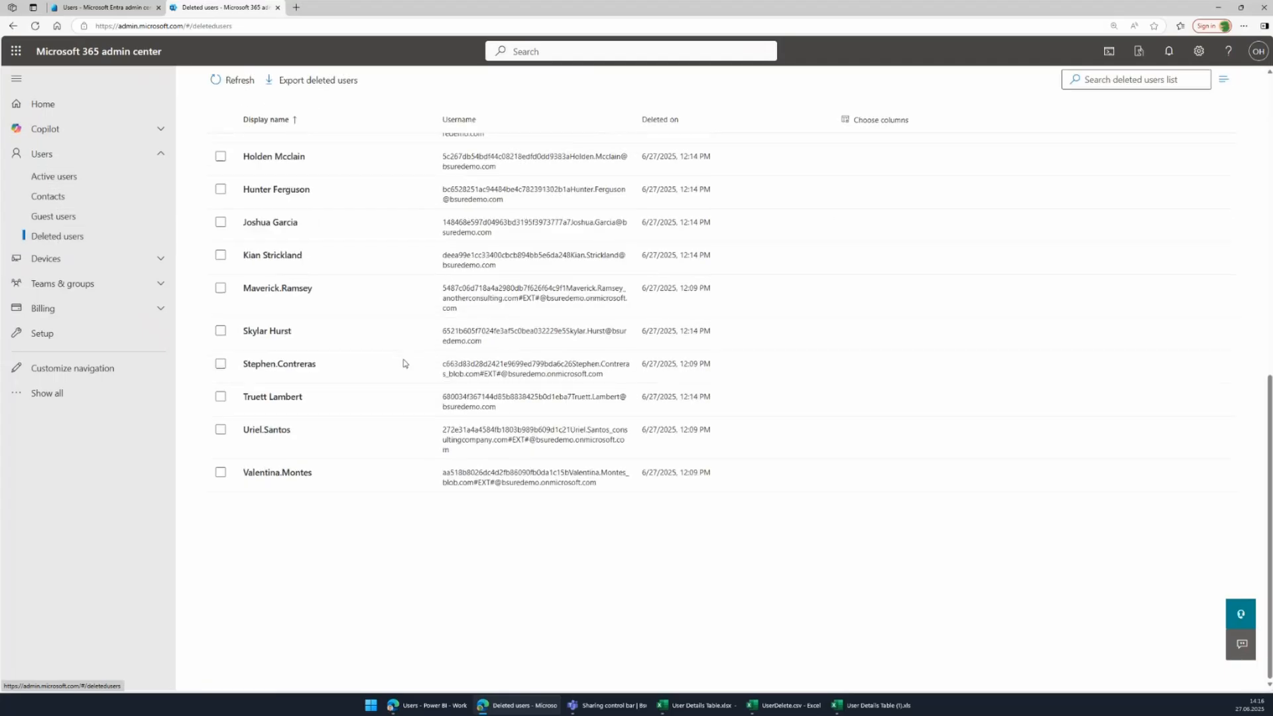
scroll(403, 363, "up", 10)
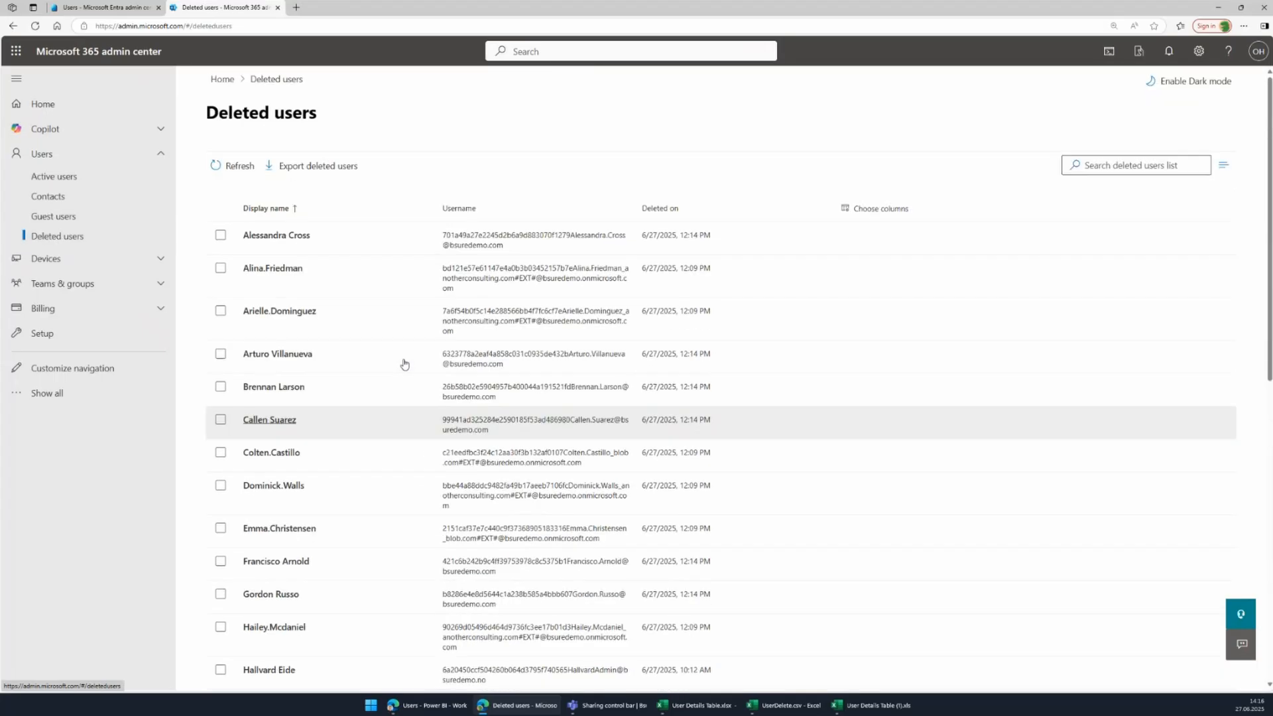
scroll(404, 364, "down", 8)
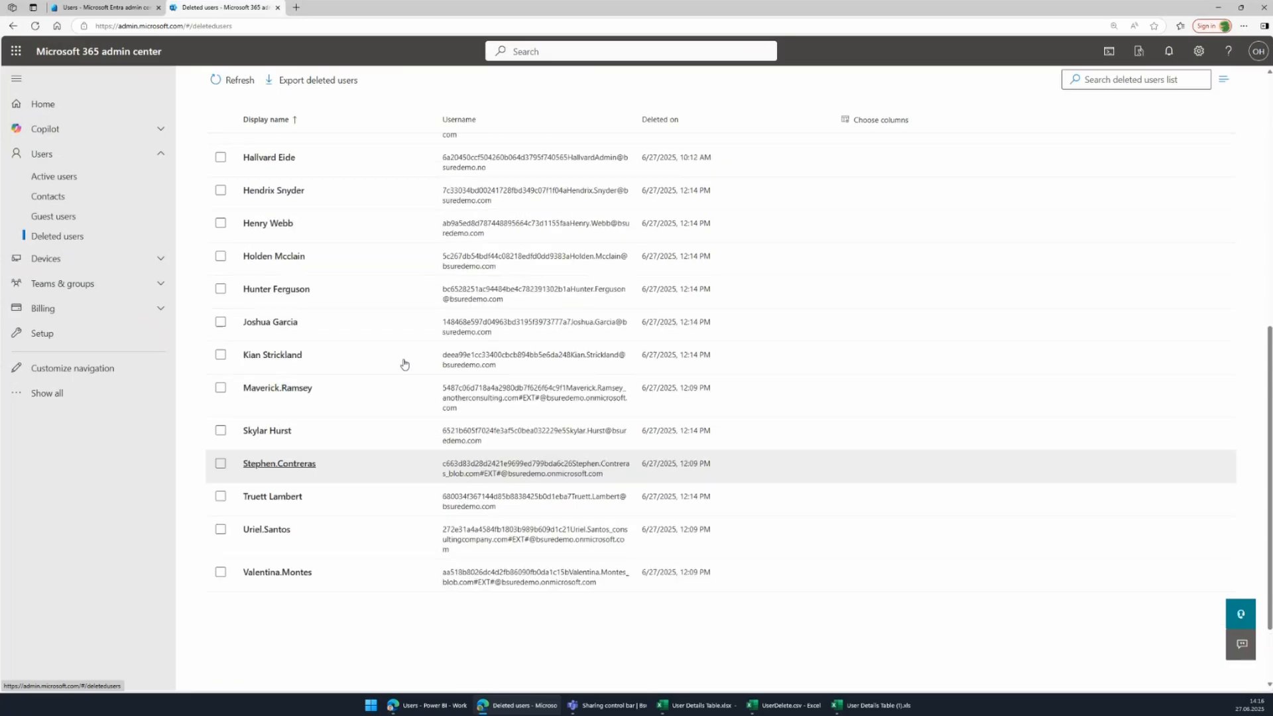
scroll(403, 364, "up", 1)
scroll(403, 364, "down", 1)
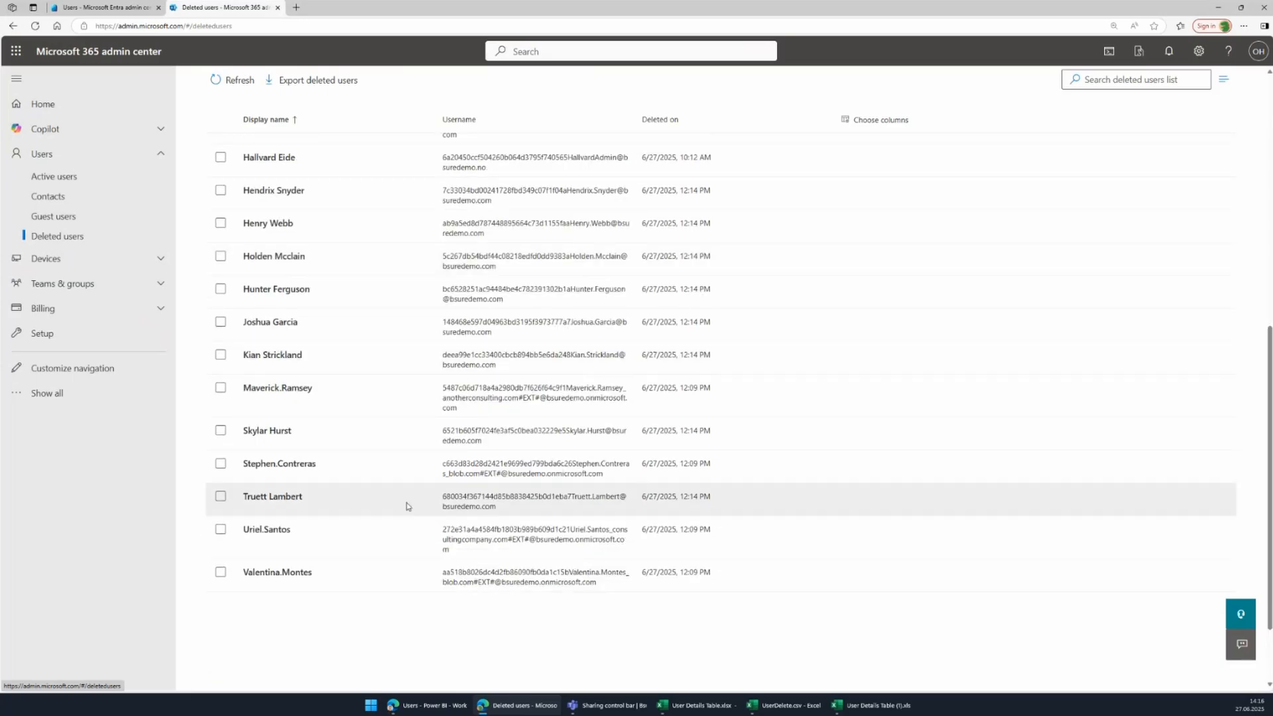
scroll(371, 484, "up", 3)
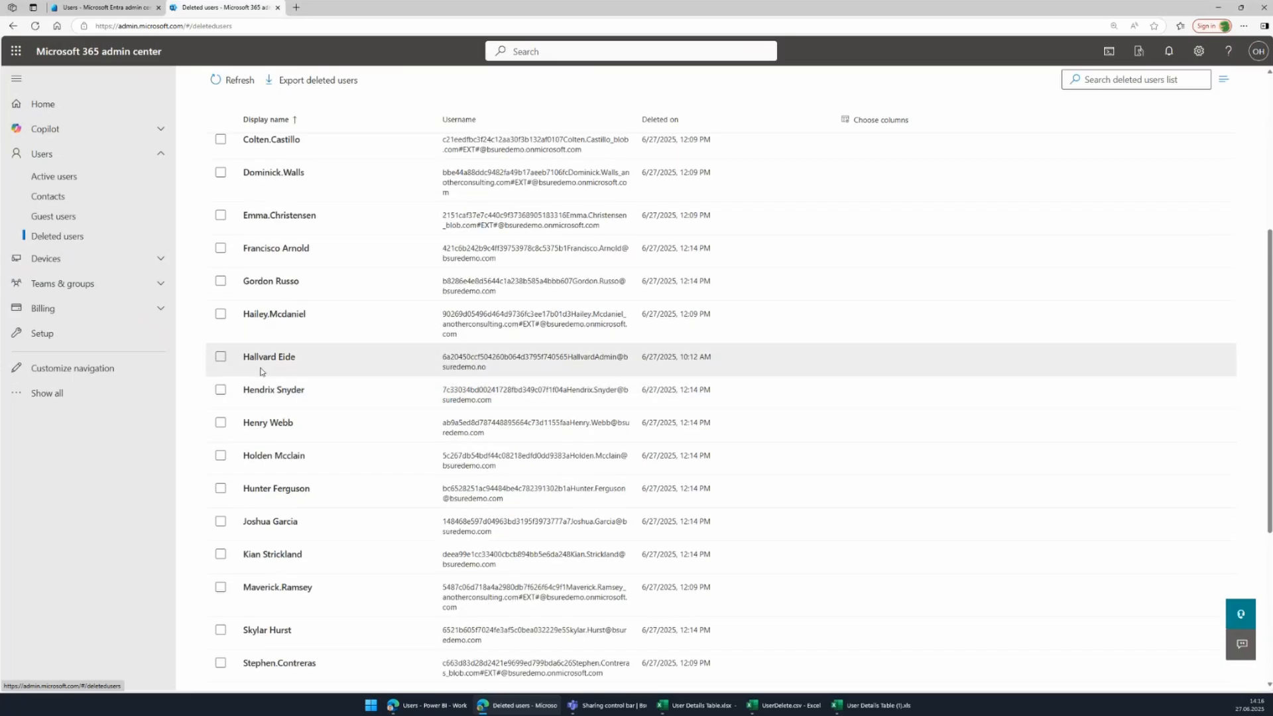
left_click(260, 360)
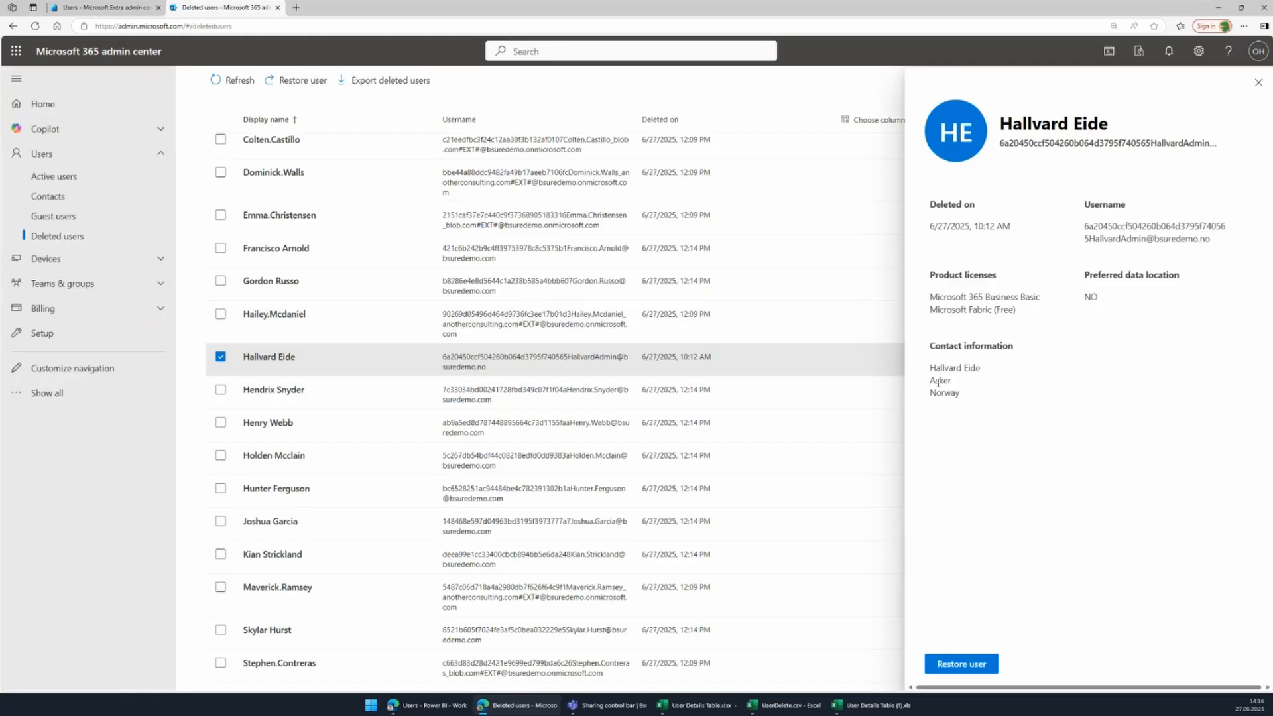
left_click(1257, 82)
Restore the member account deleted at 12:12 PM and show All users, now 33.
left_click(106, 7)
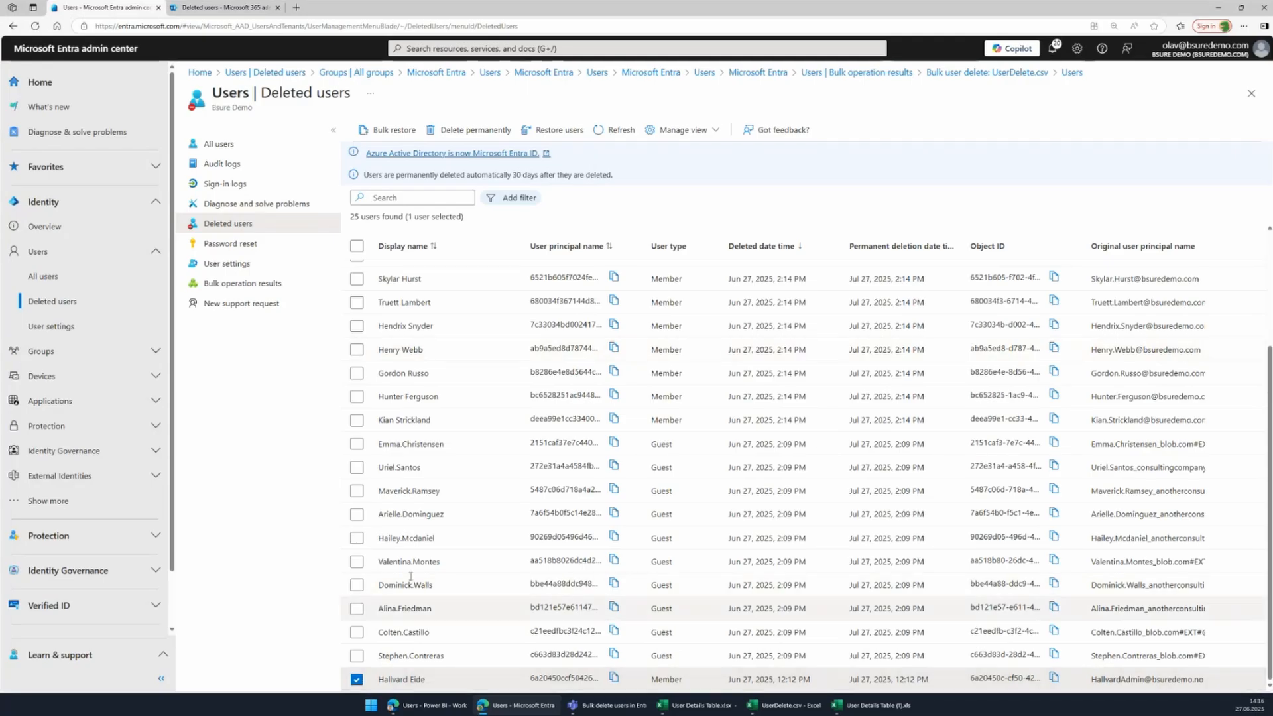
left_click(542, 132)
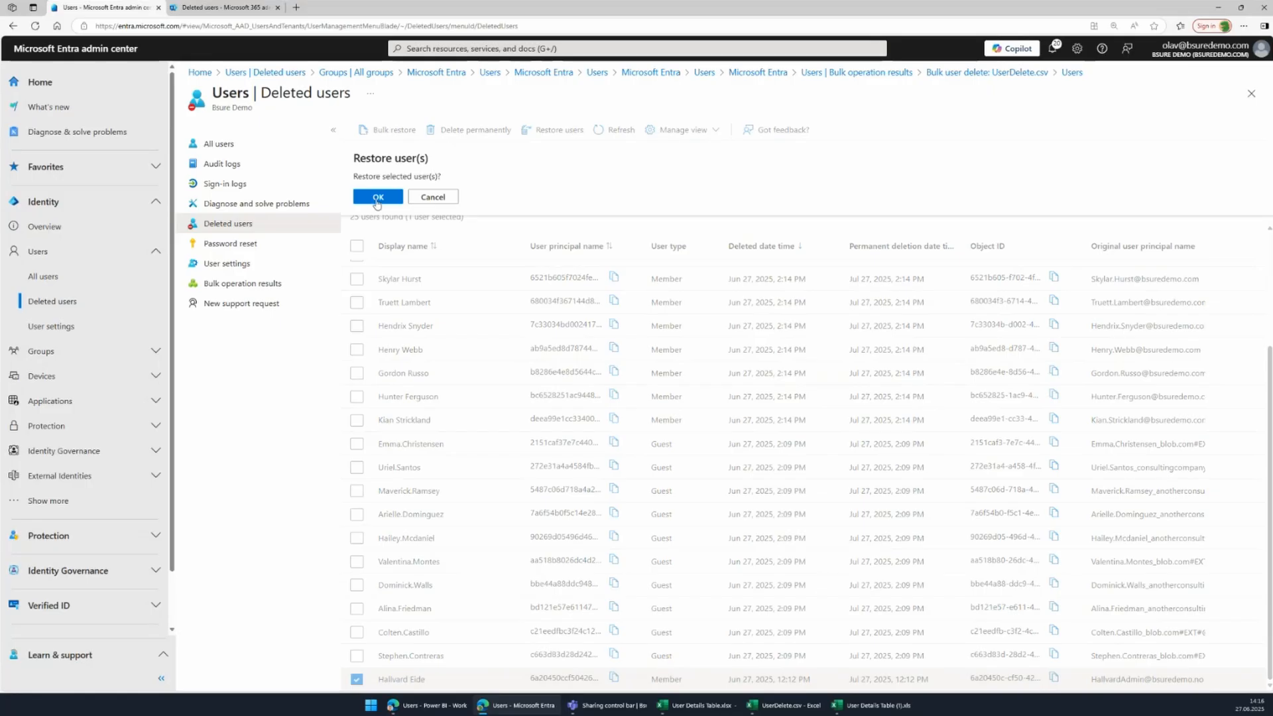
left_click(377, 197)
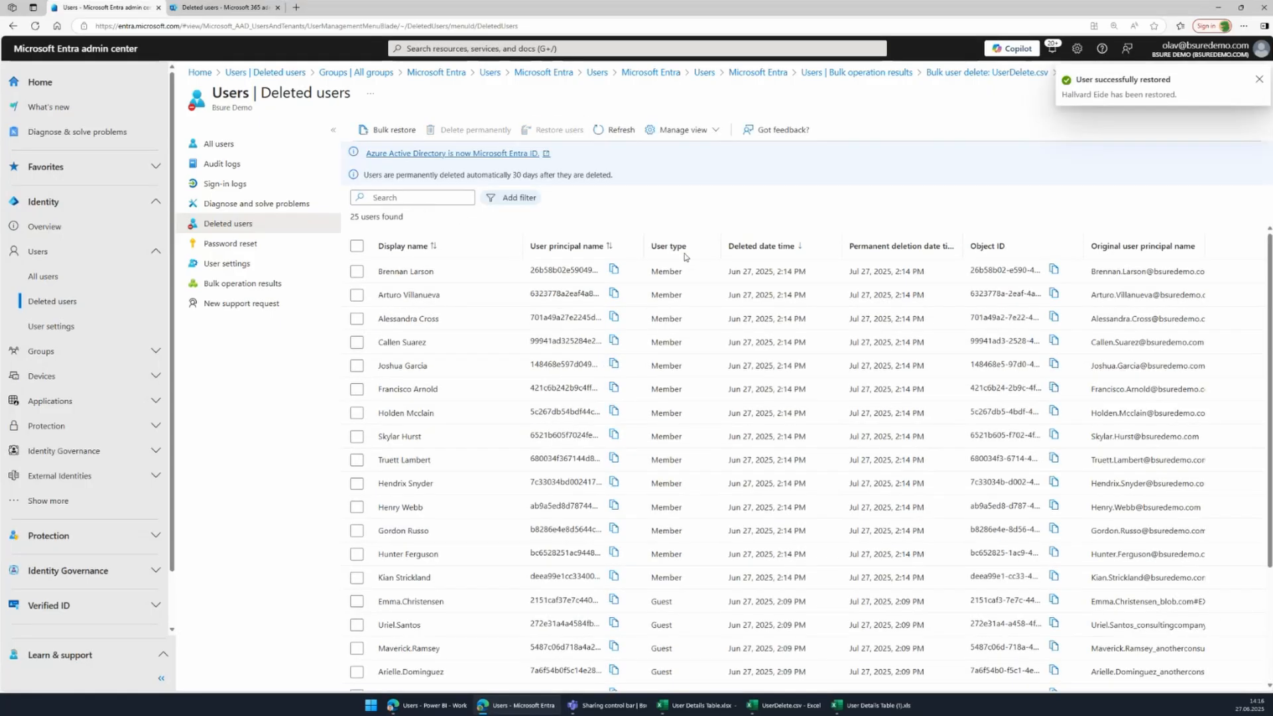
left_click(216, 144)
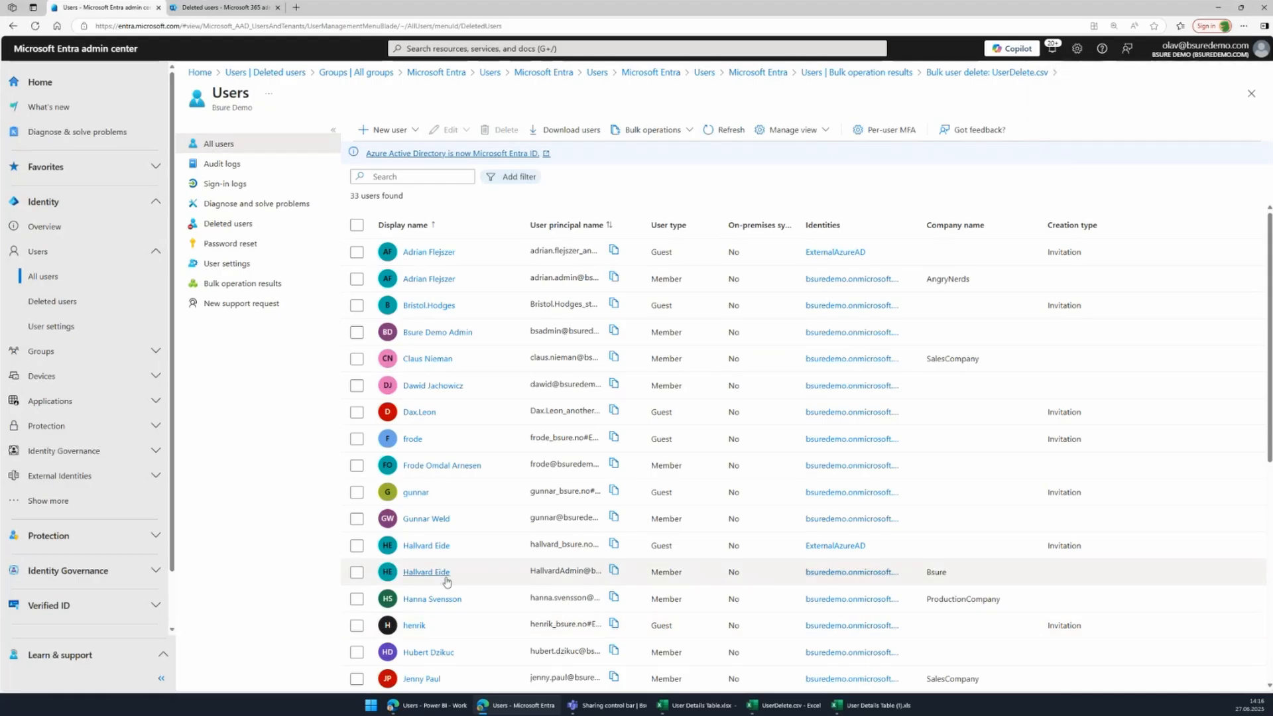
Review the restored user's licenses, groups and properties, then return to the 56-user list.
left_click(431, 573)
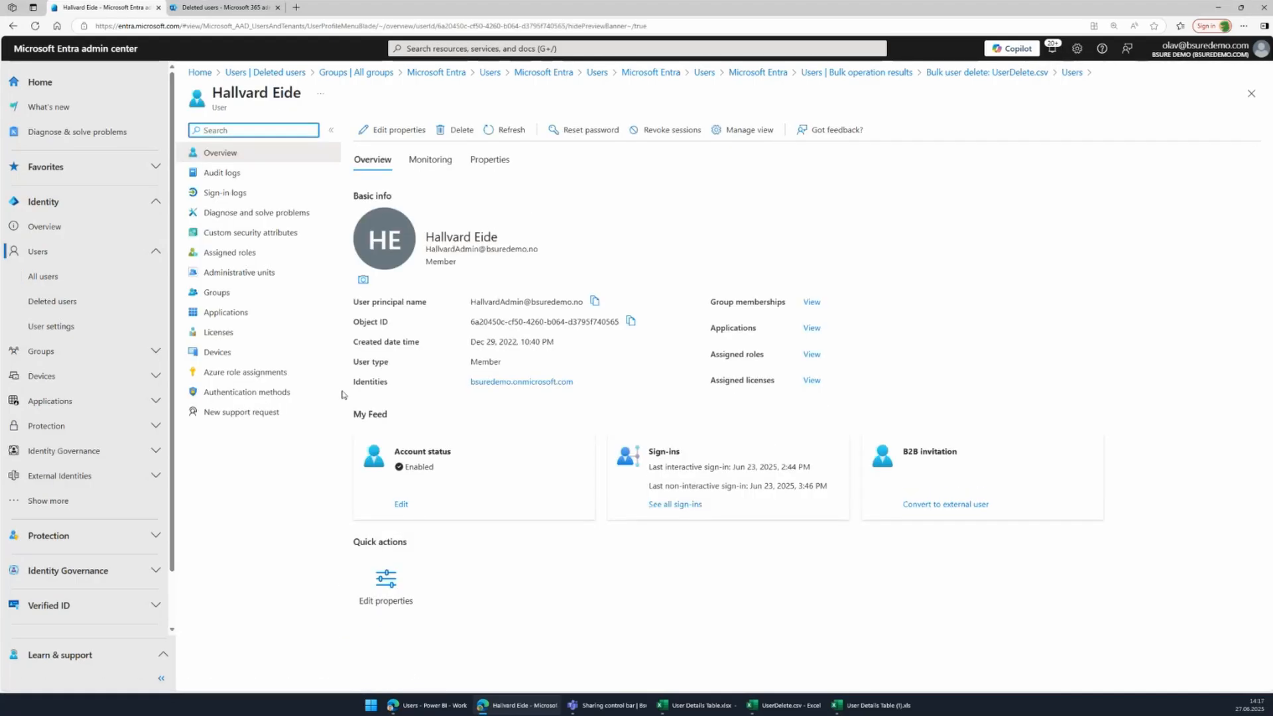
left_click(219, 332)
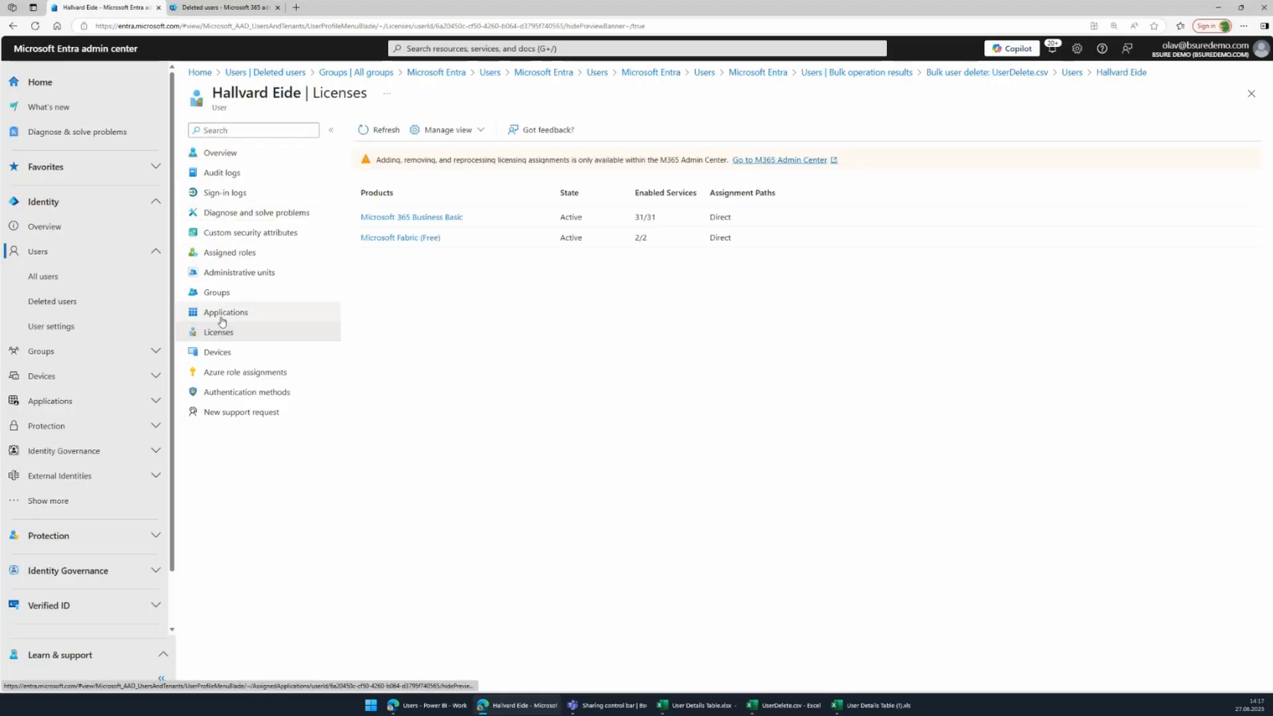
left_click(218, 294)
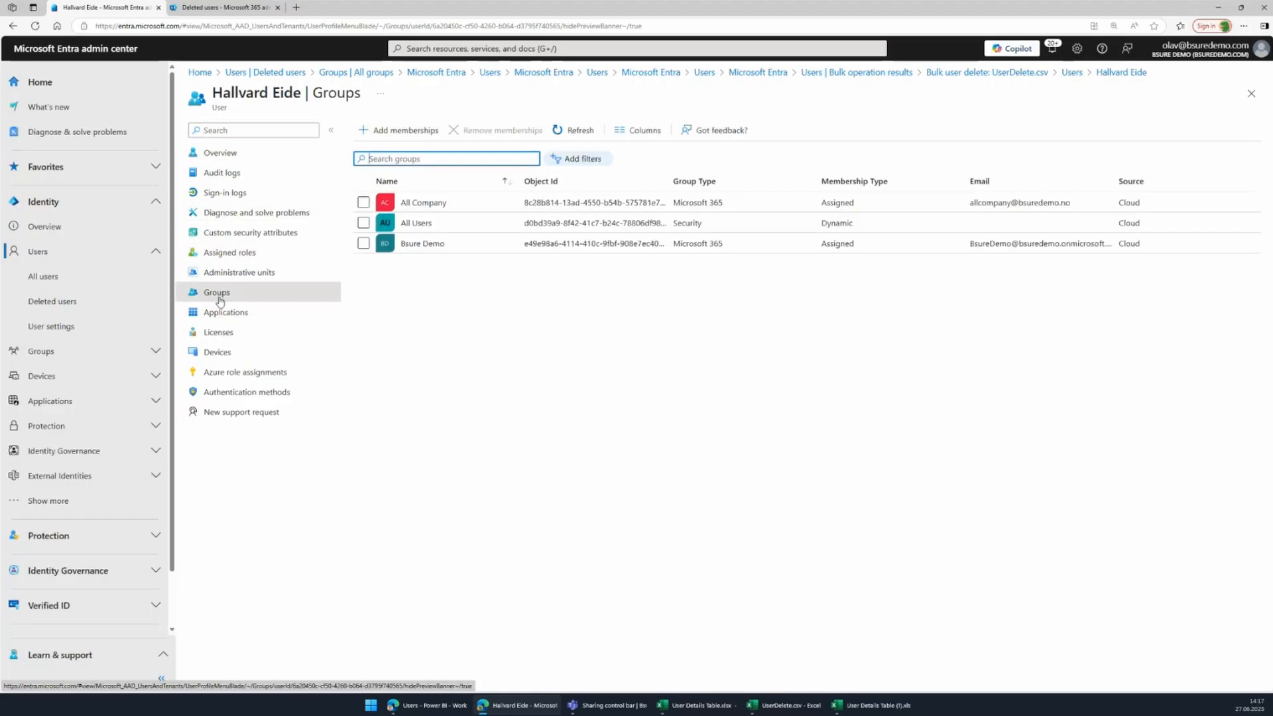
left_click(218, 154)
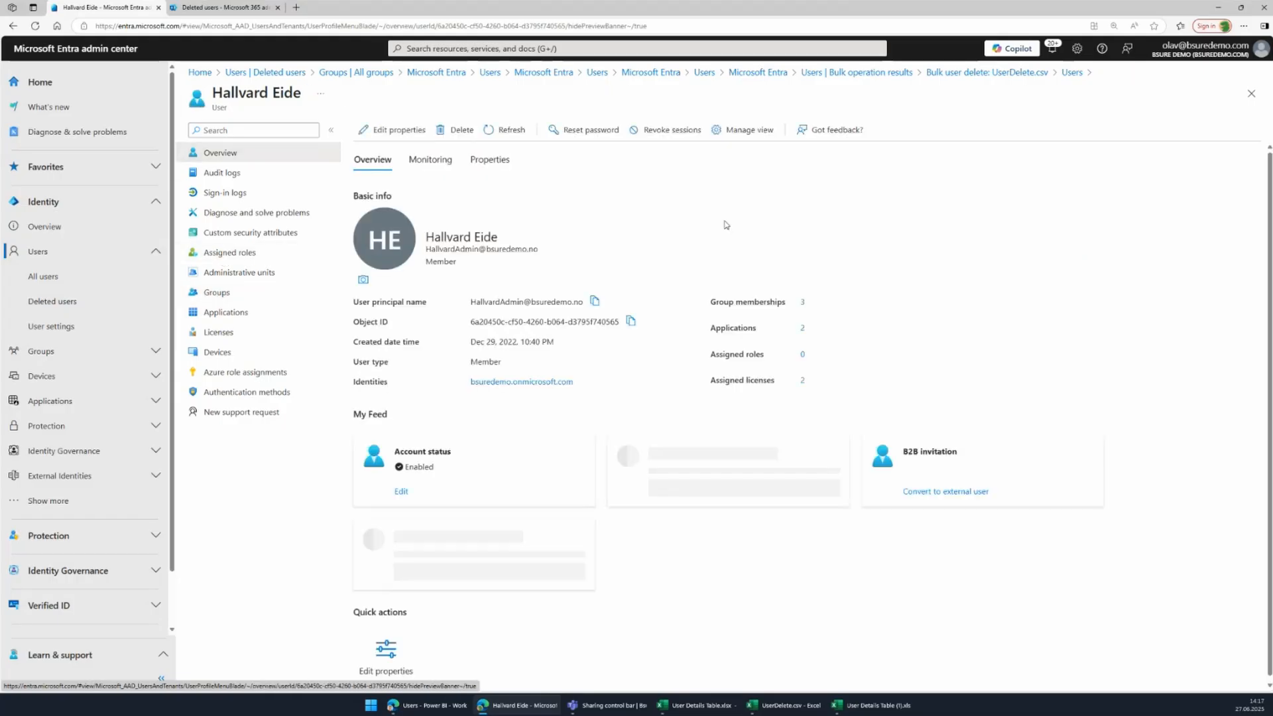
left_click(507, 162)
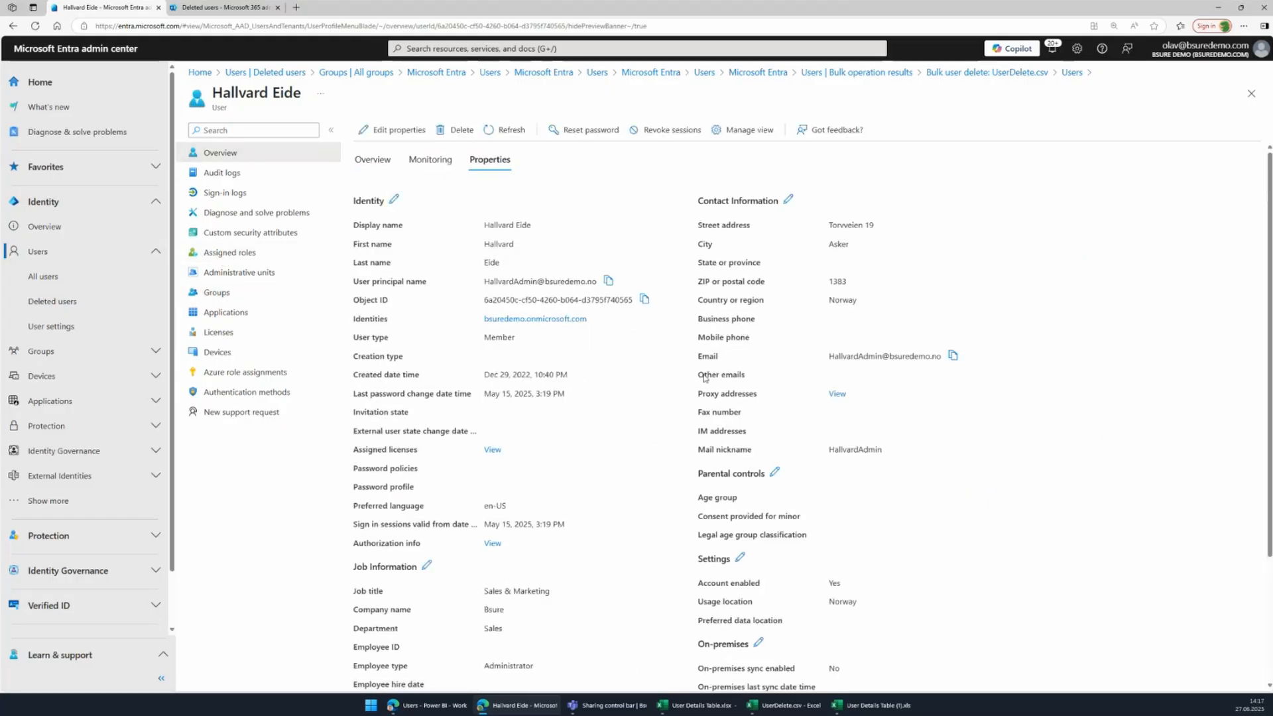
scroll(665, 450, "down", 3)
scroll(666, 450, "up", 3)
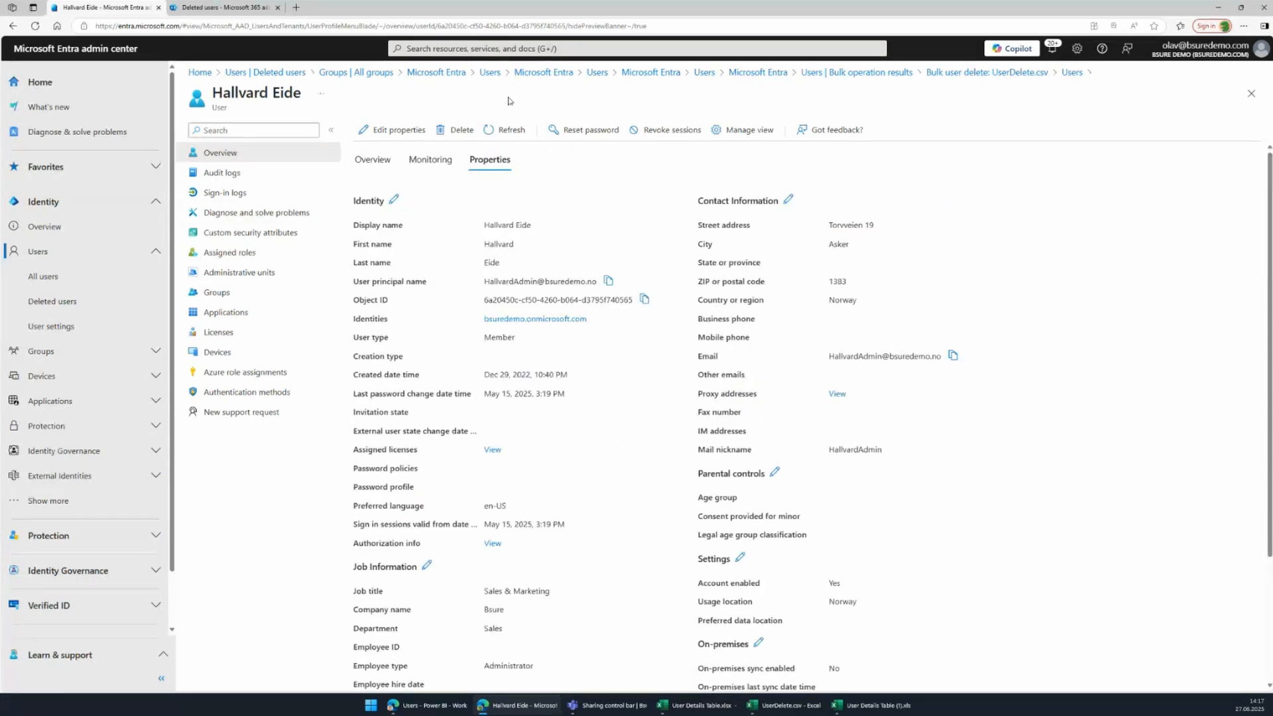
left_click(489, 73)
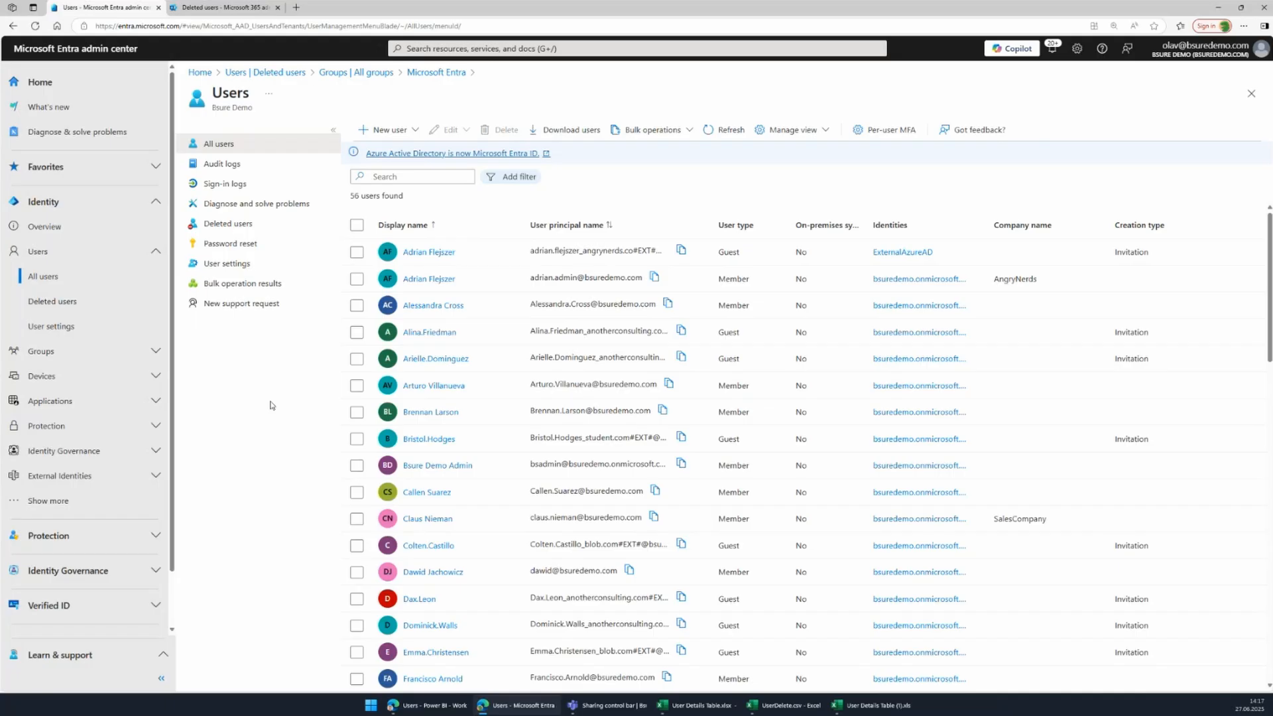
Download the bulk-restore CSV template from the Deleted users Bulk restore pane.
left_click(240, 228)
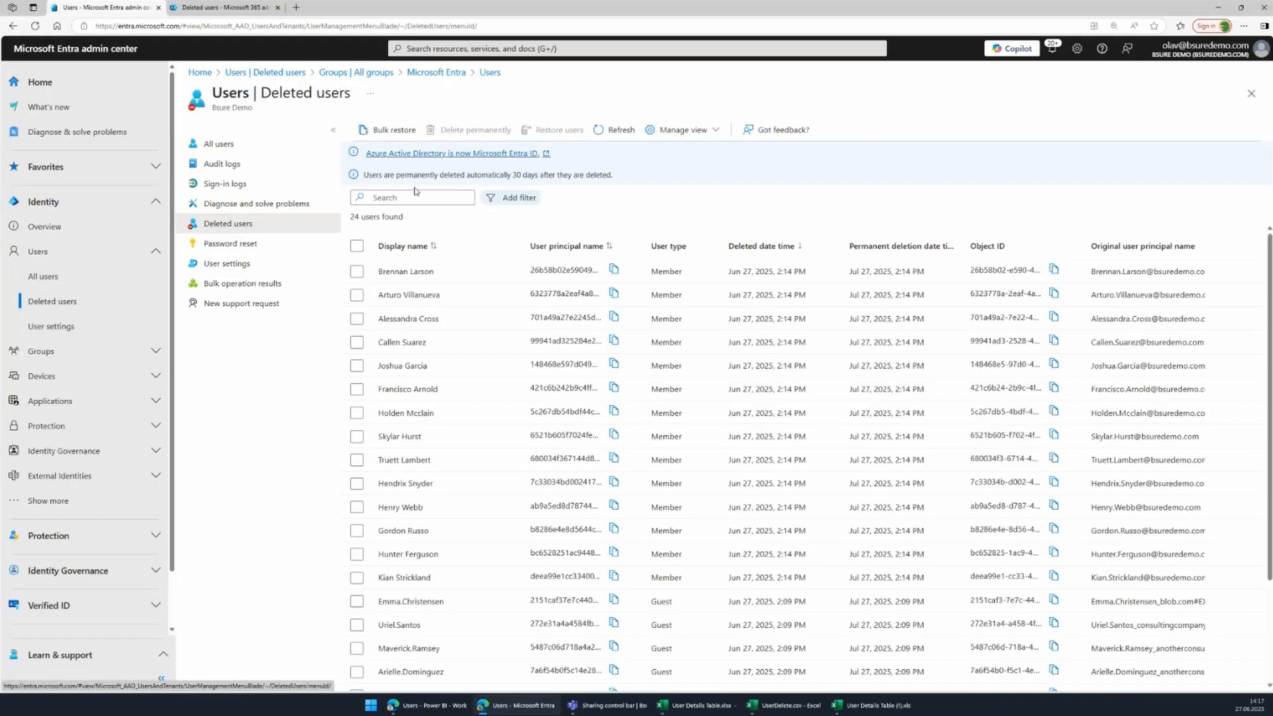
left_click(387, 131)
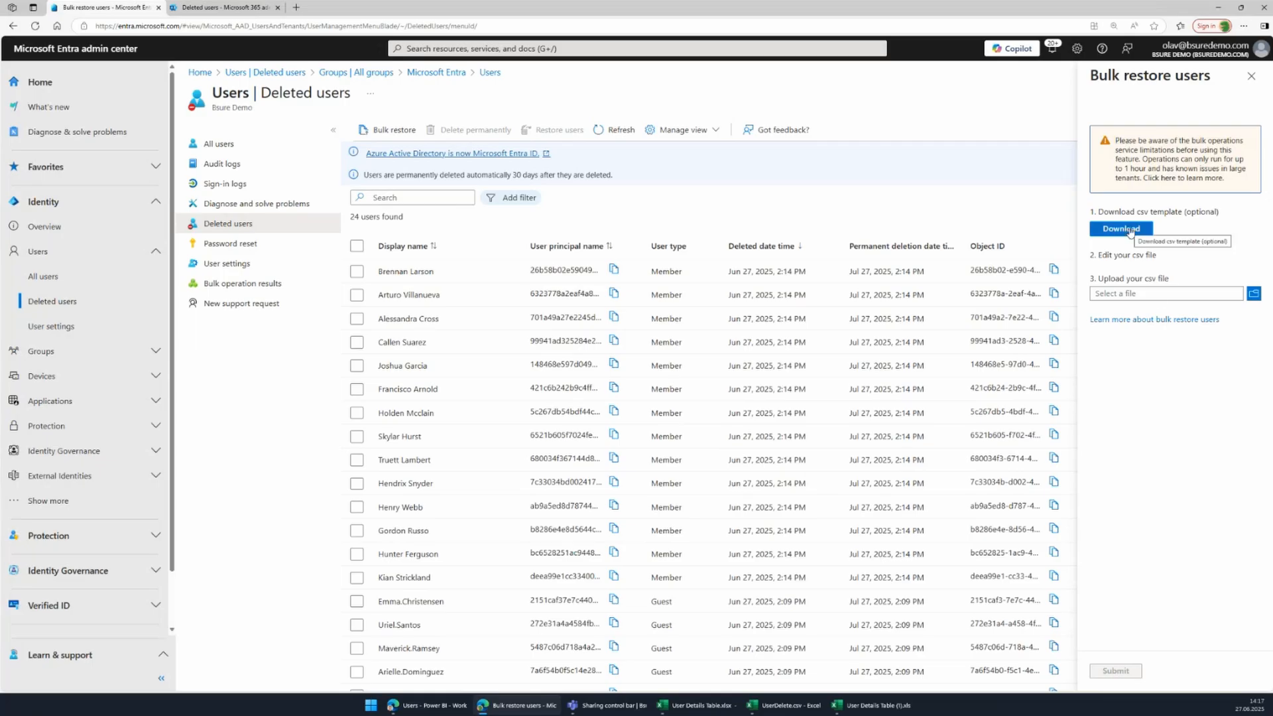
left_click(1127, 231)
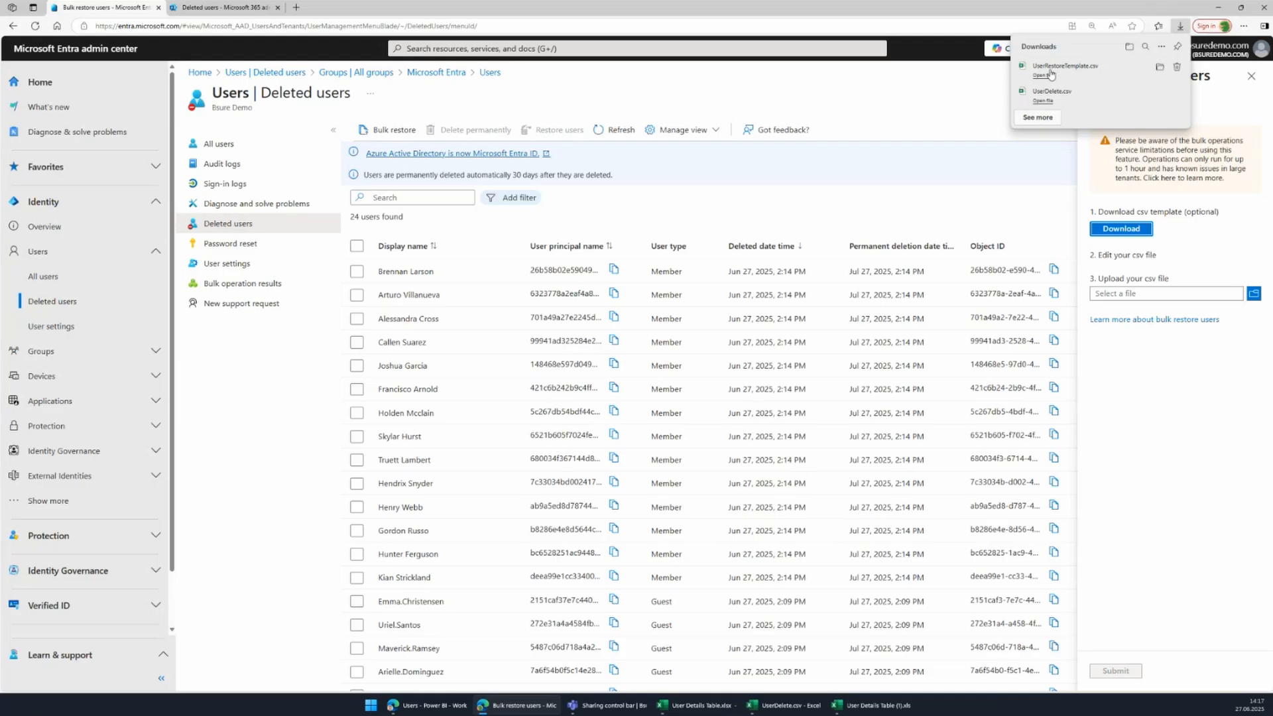
Open UserRestoreTemplate.csv in Excel, widen column A and select the example row A3.
left_click(1048, 75)
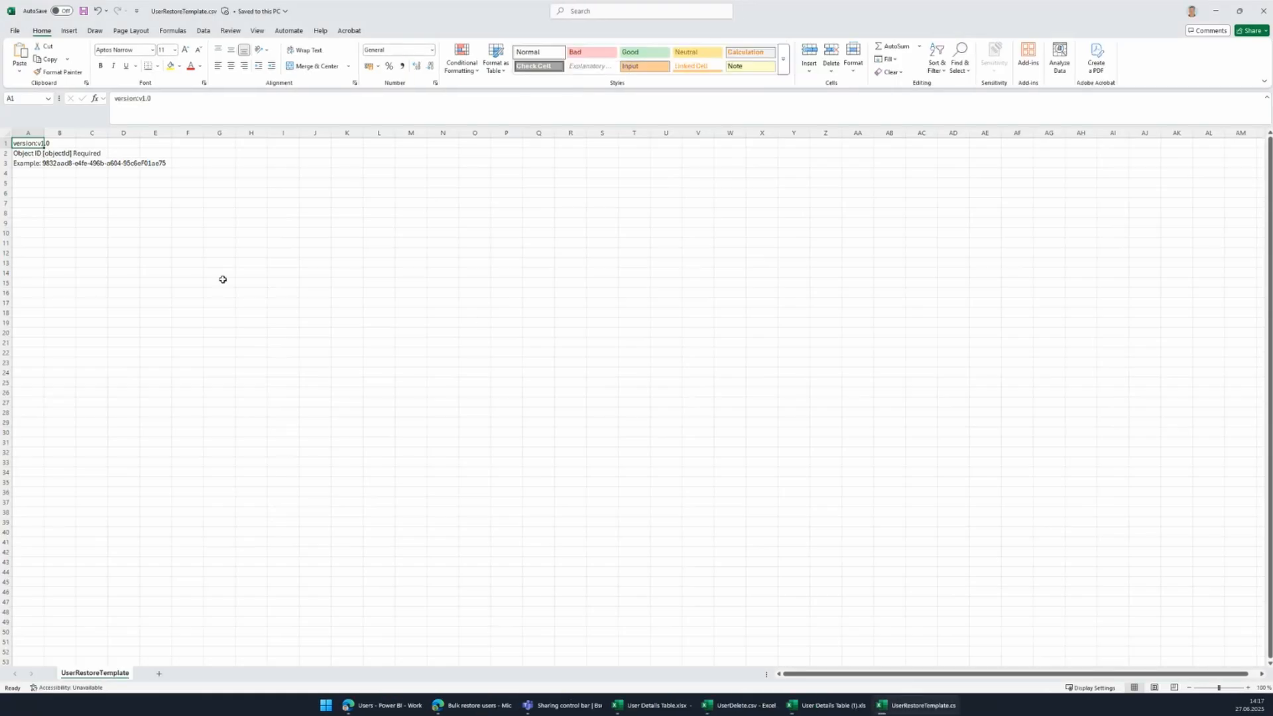
scroll(49, 199, "up", 8, "ctrl")
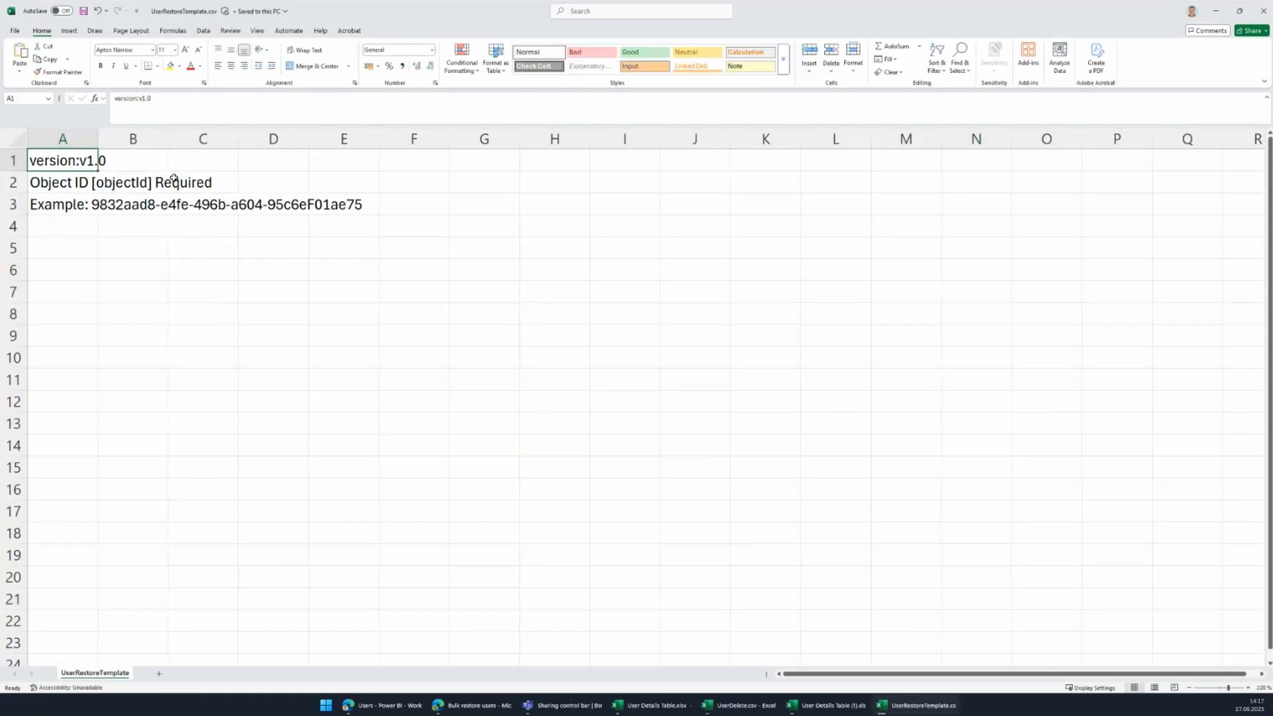
left_click_drag(98, 139, 381, 136)
left_click(161, 206)
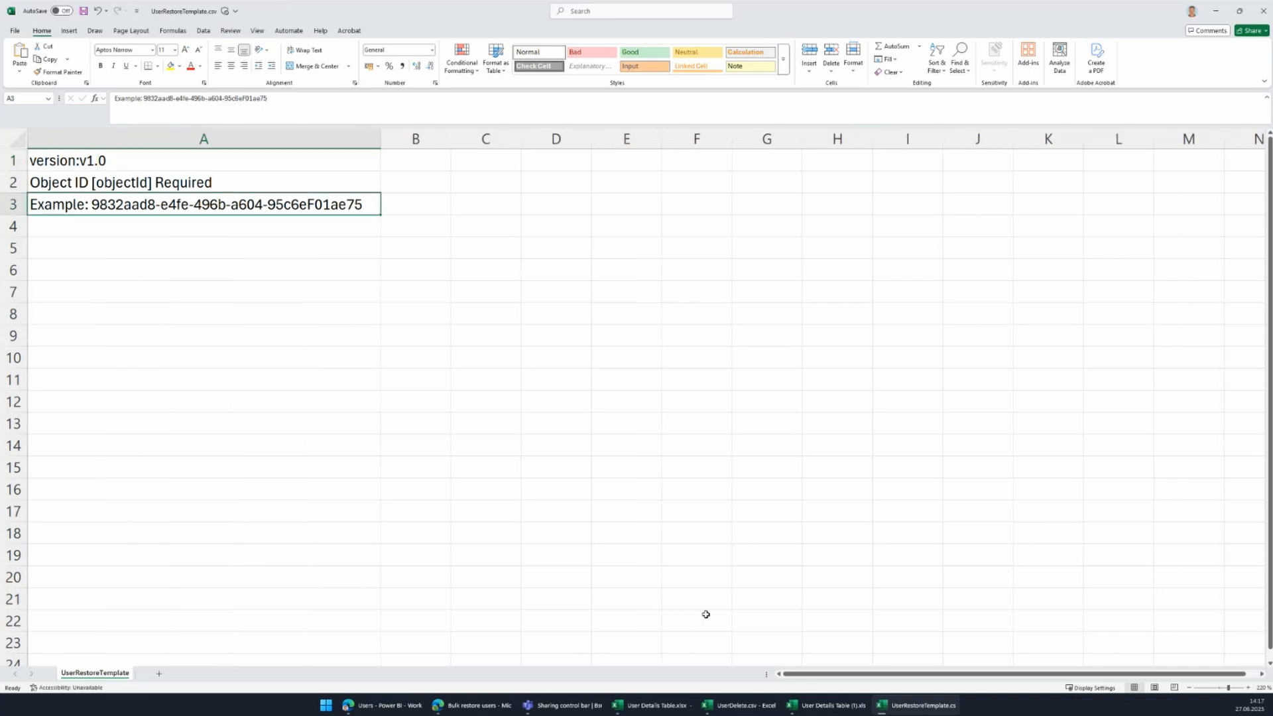
left_click(396, 706)
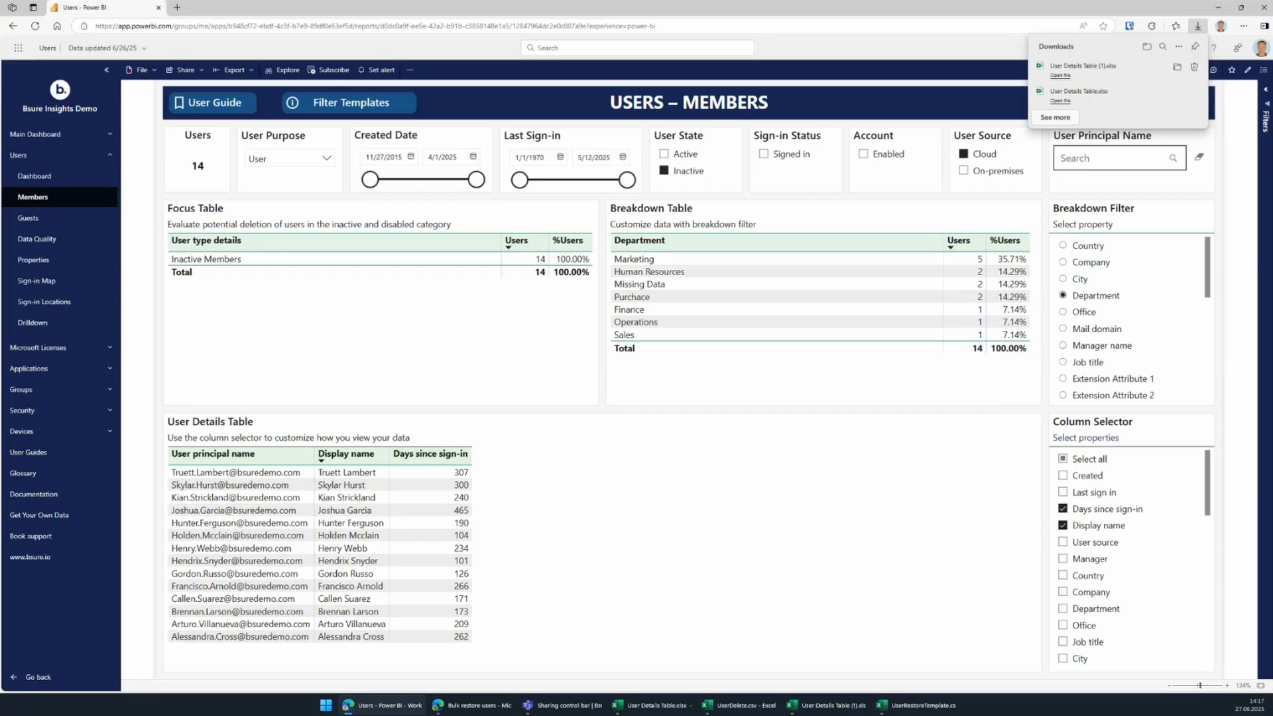
Close Bulk restore users, widen Object ID to full IDs, then go to Microsoft 365 Deleted users.
left_click(494, 712)
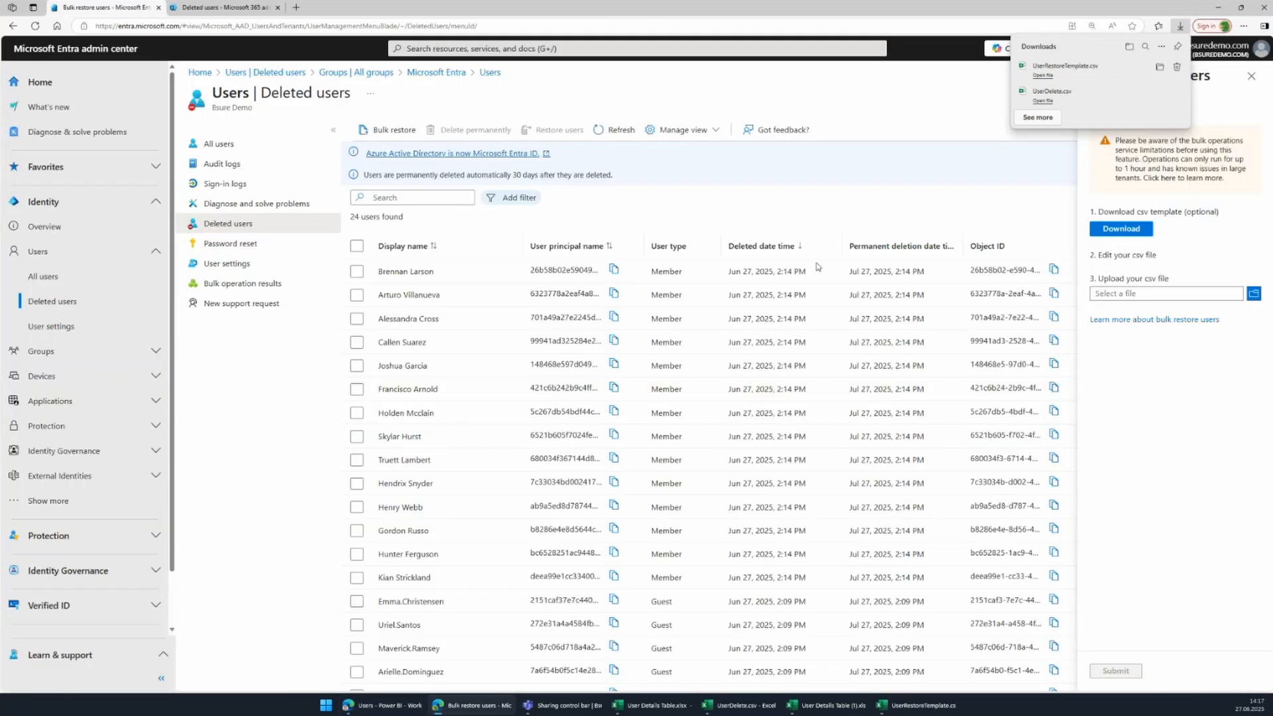
left_click(1251, 76)
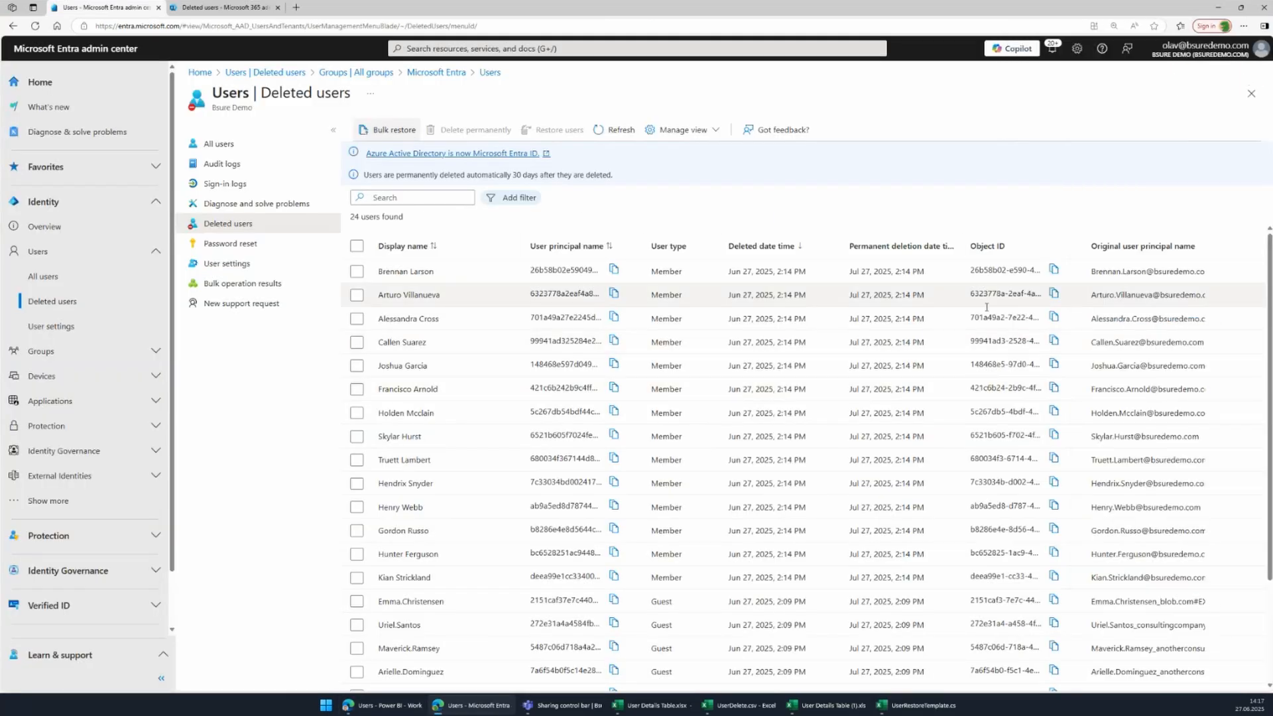
left_click_drag(1083, 246, 1189, 246)
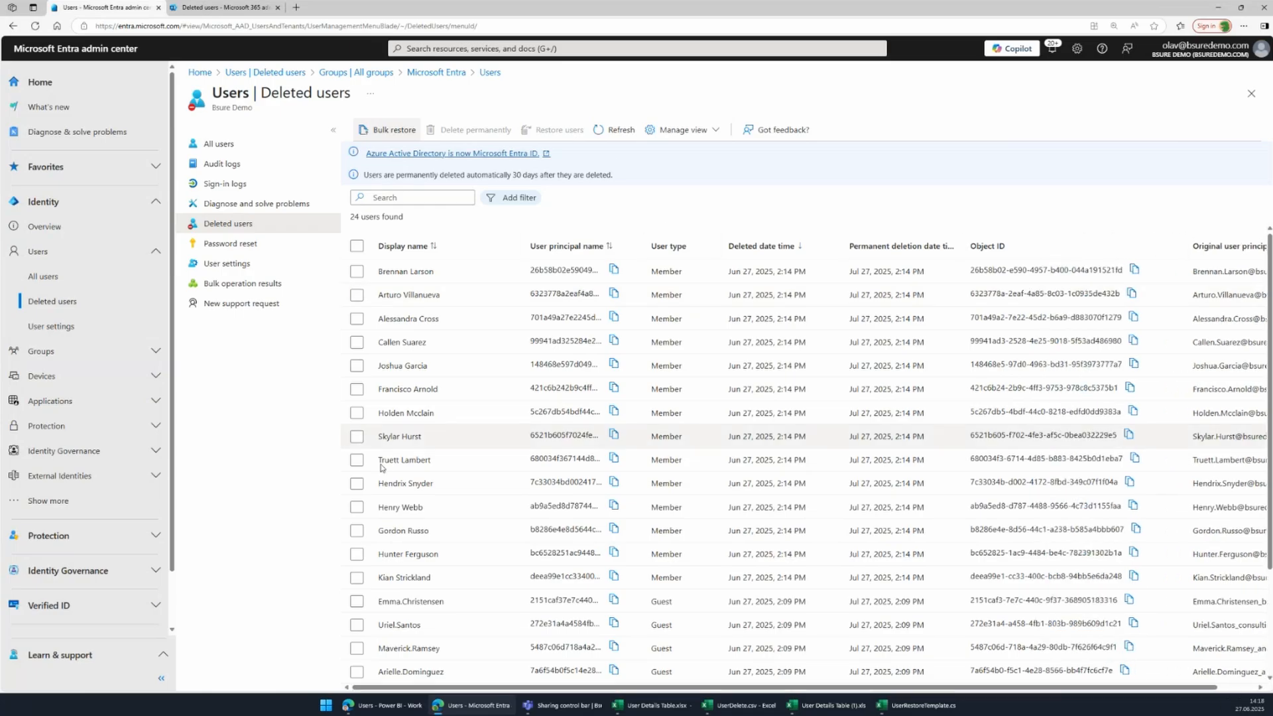
scroll(517, 498, "down", 1)
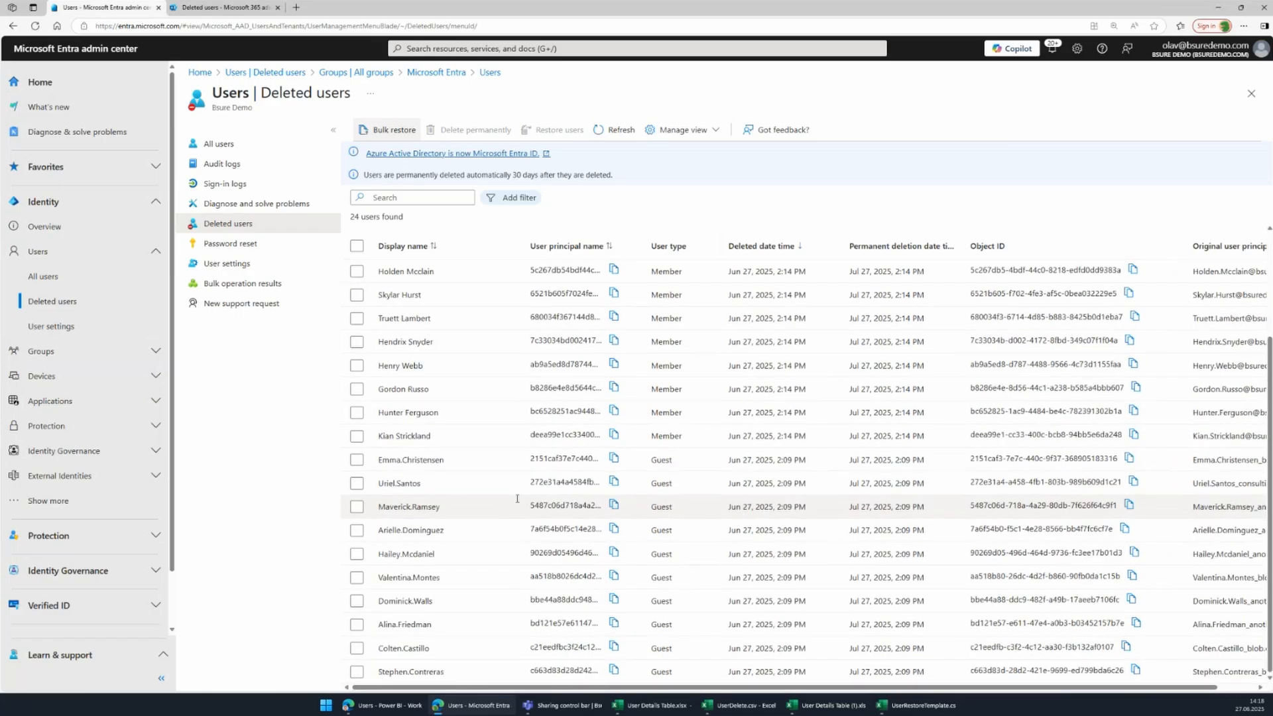
scroll(517, 501, "up", 1)
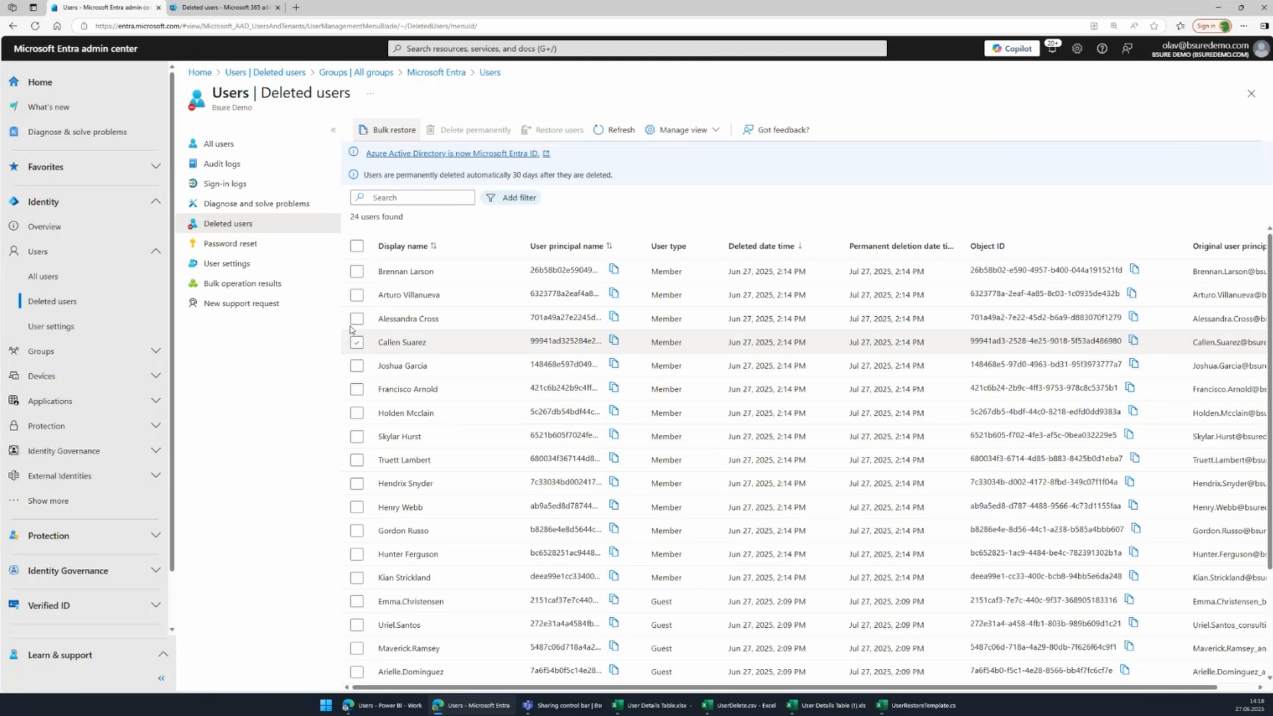
left_click(226, 7)
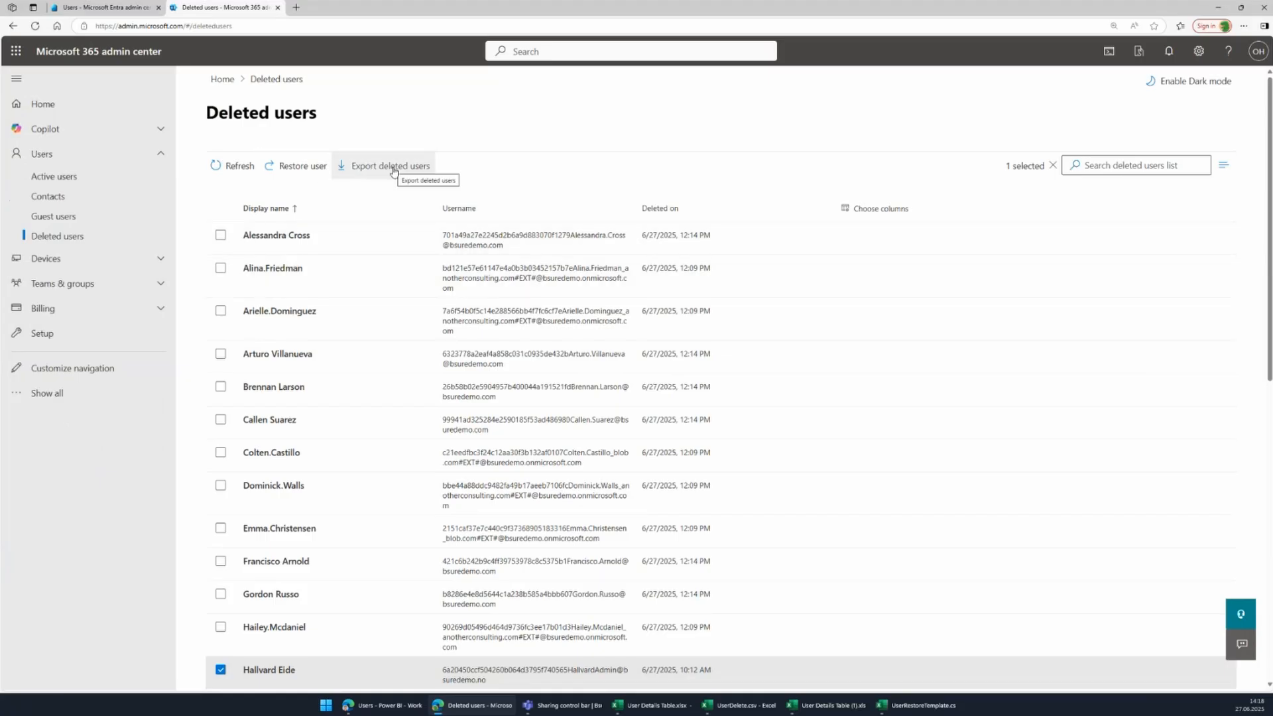
Export the Microsoft 365 deleted users list and open the exported CSV.
left_click(393, 171)
left_click(593, 400)
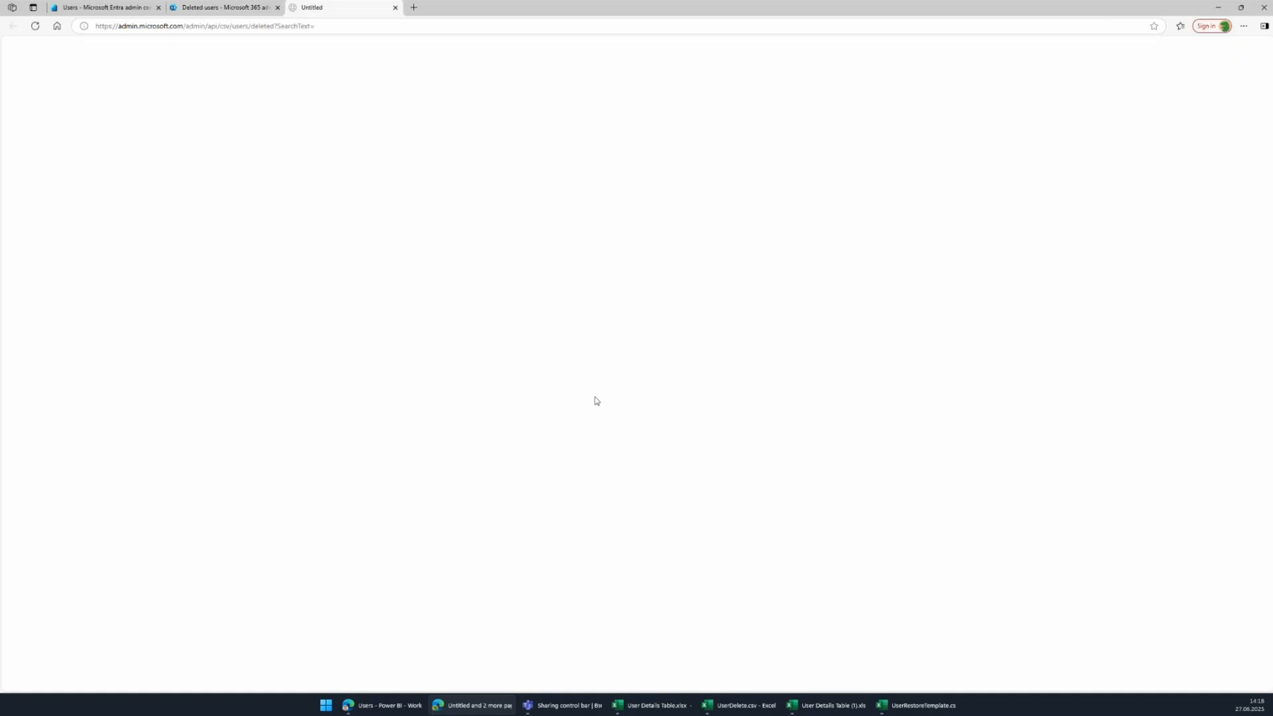
left_click(1046, 76)
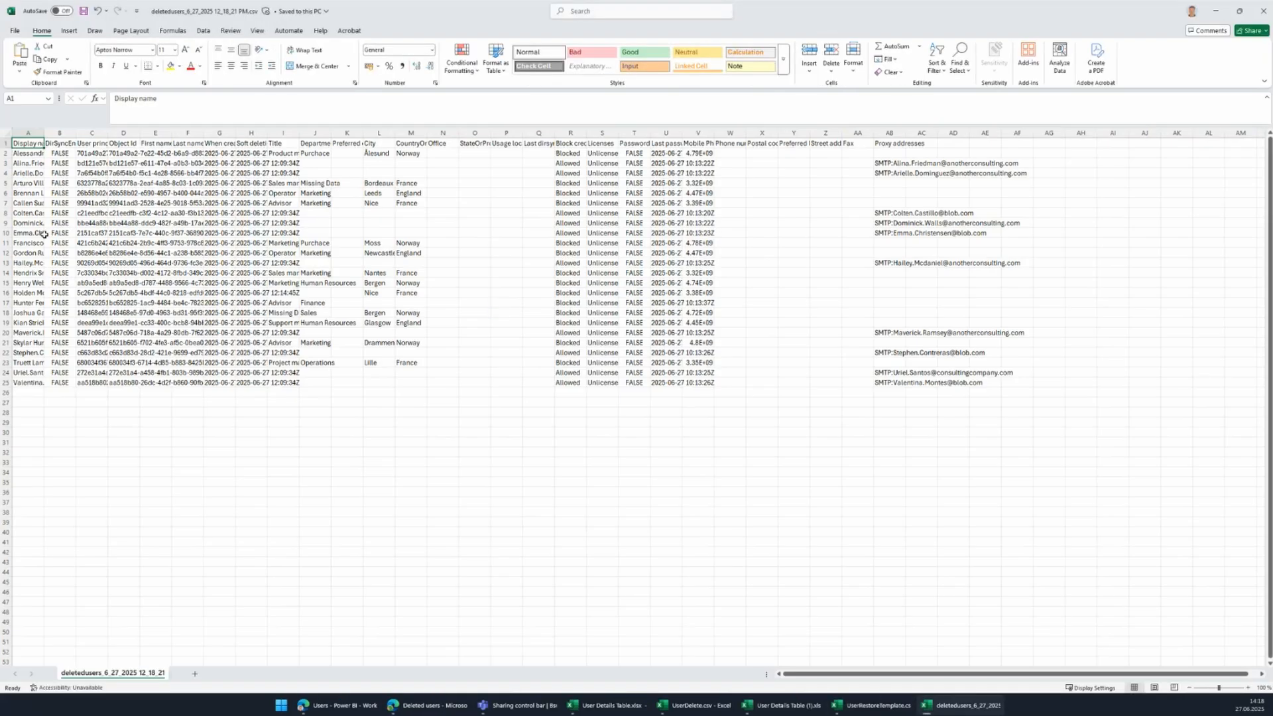
Widen columns A and D to show full names and Object IDs, then select D3:D18.
scroll(43, 234, "up", 2)
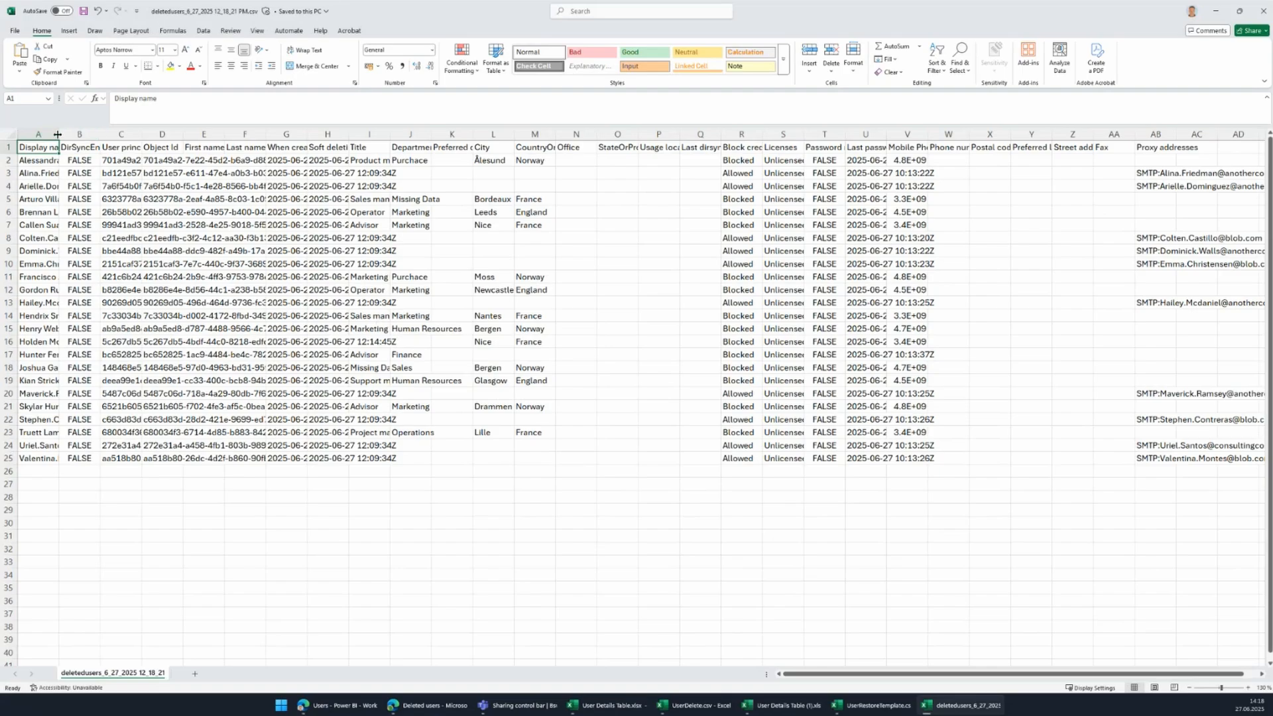
left_click_drag(58, 135, 112, 135)
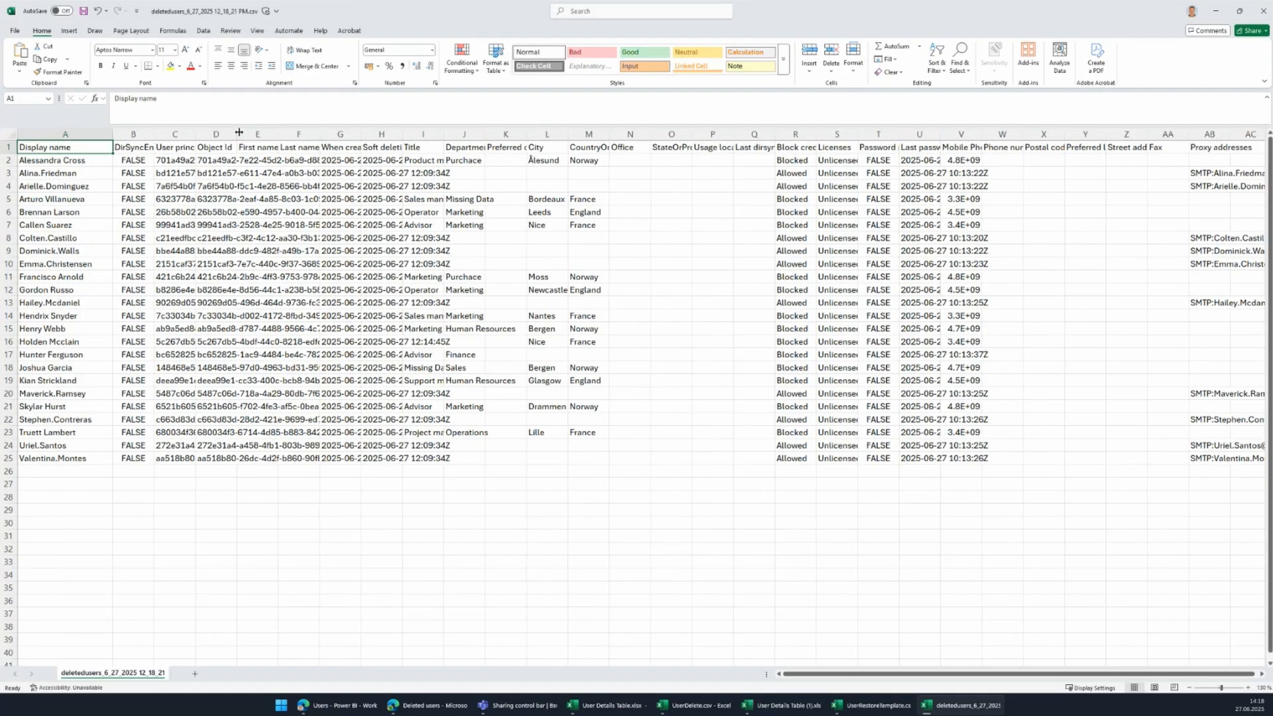
left_click_drag(237, 134, 387, 134)
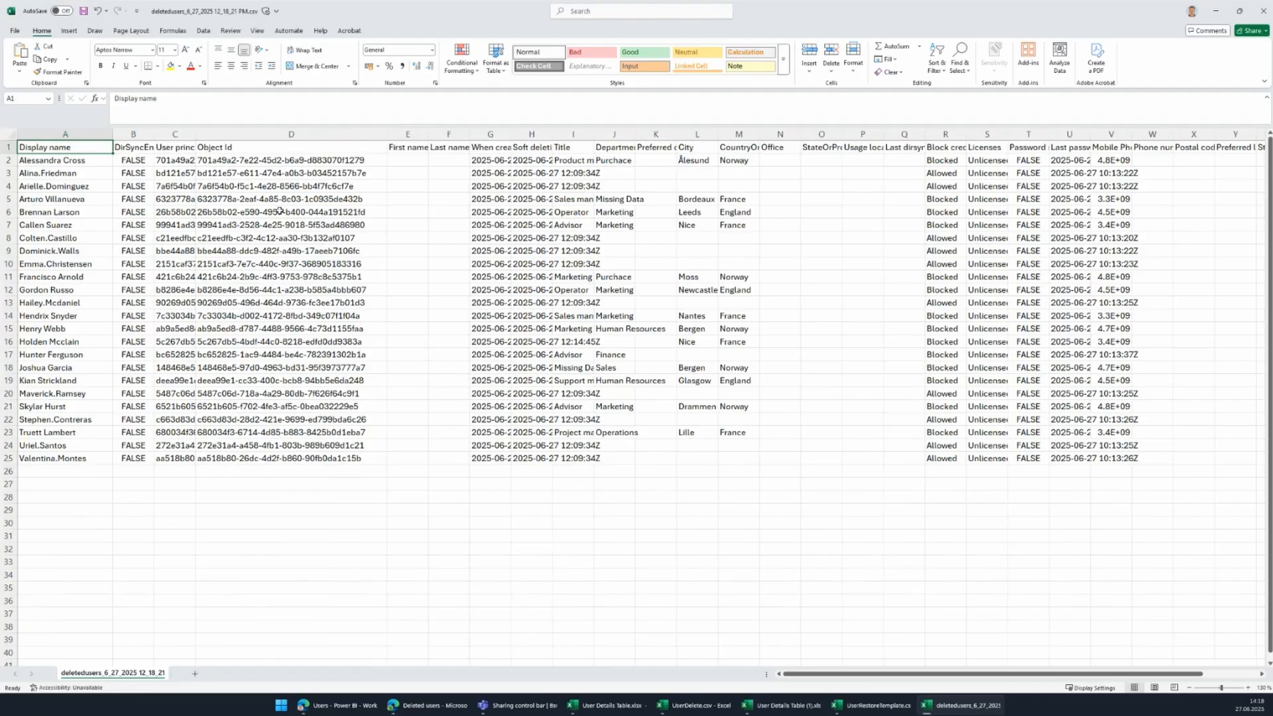
left_click_drag(278, 173, 265, 362)
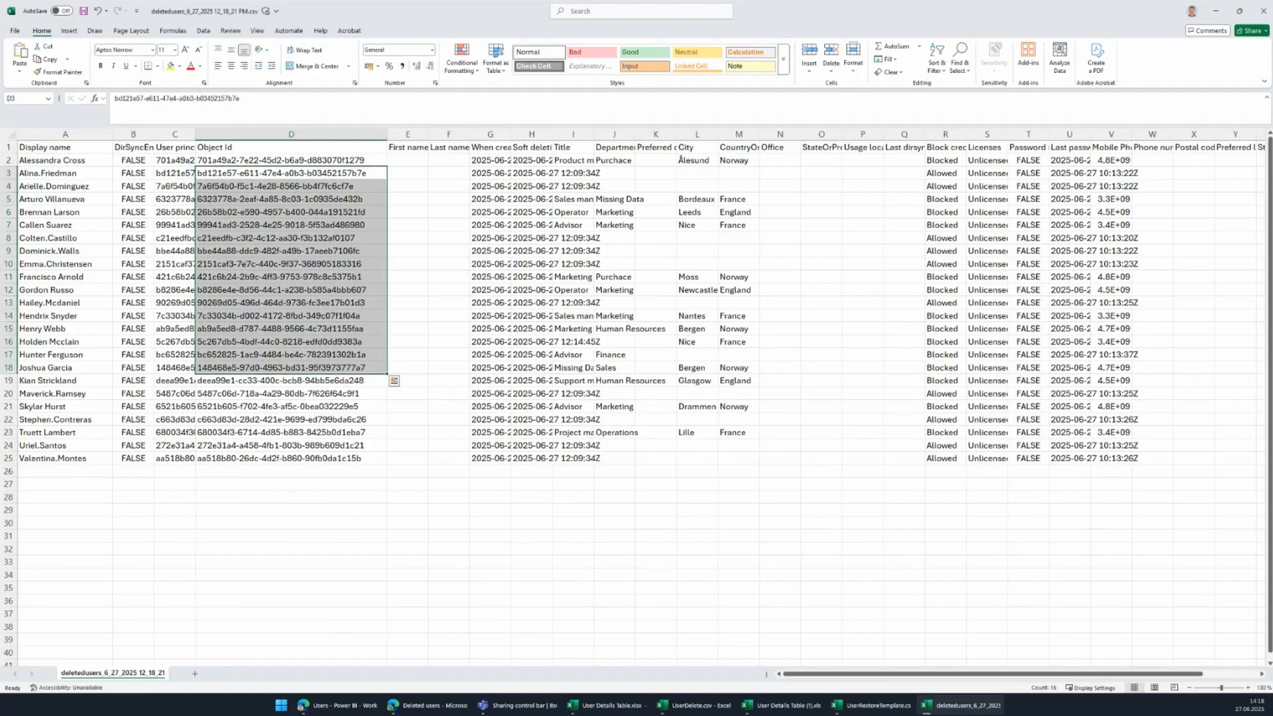
Minimize both Excel workbooks and reopen Bulk restore users on Entra's deleted users page.
left_click(953, 712)
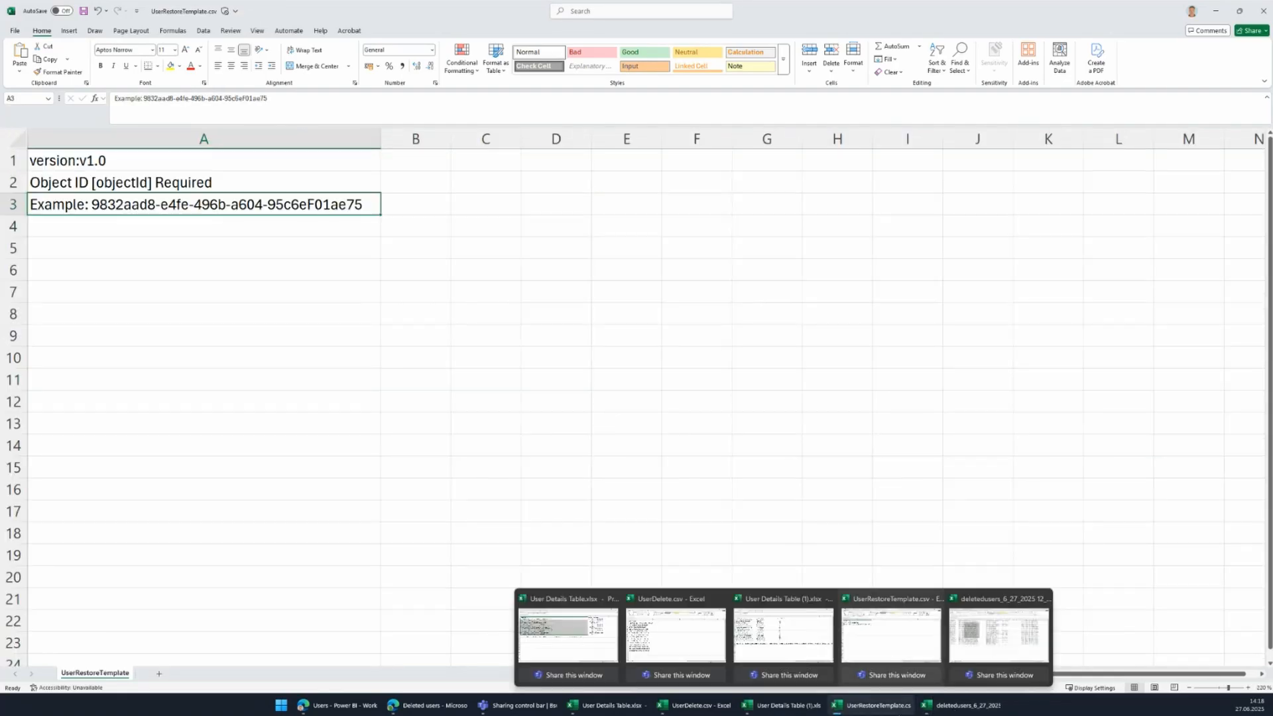
left_click(876, 708)
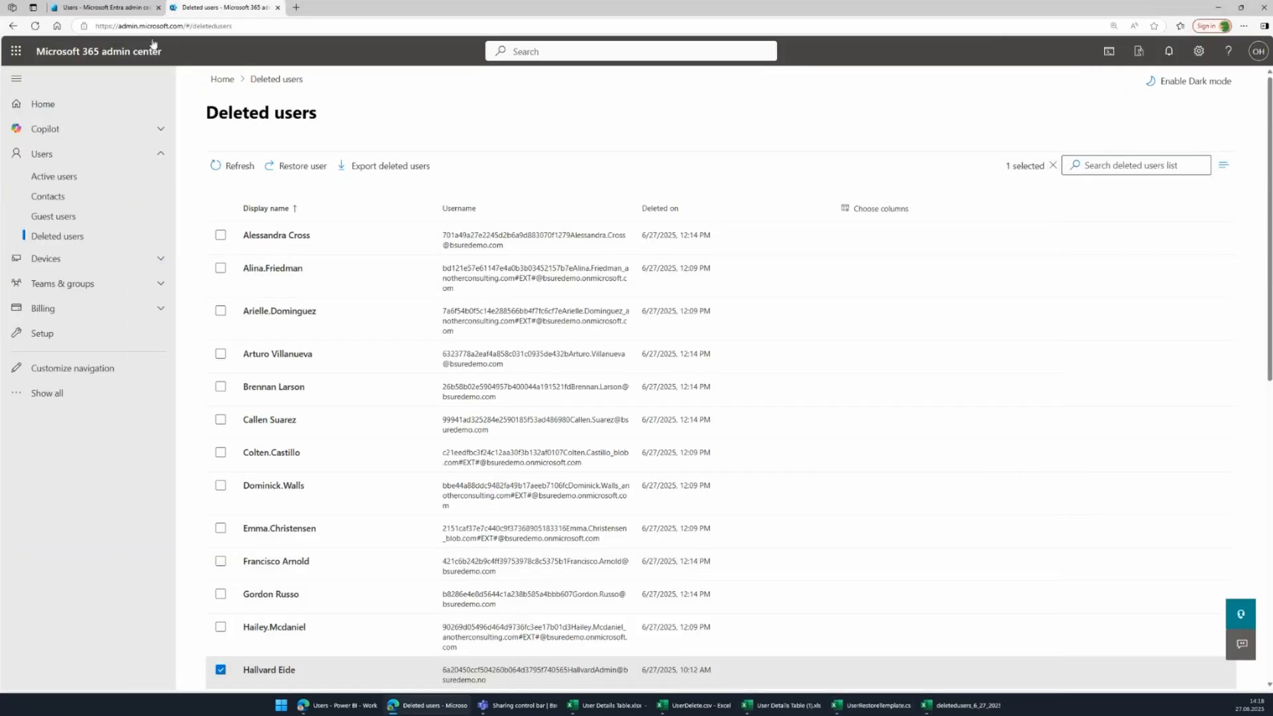
left_click(110, 7)
left_click(383, 128)
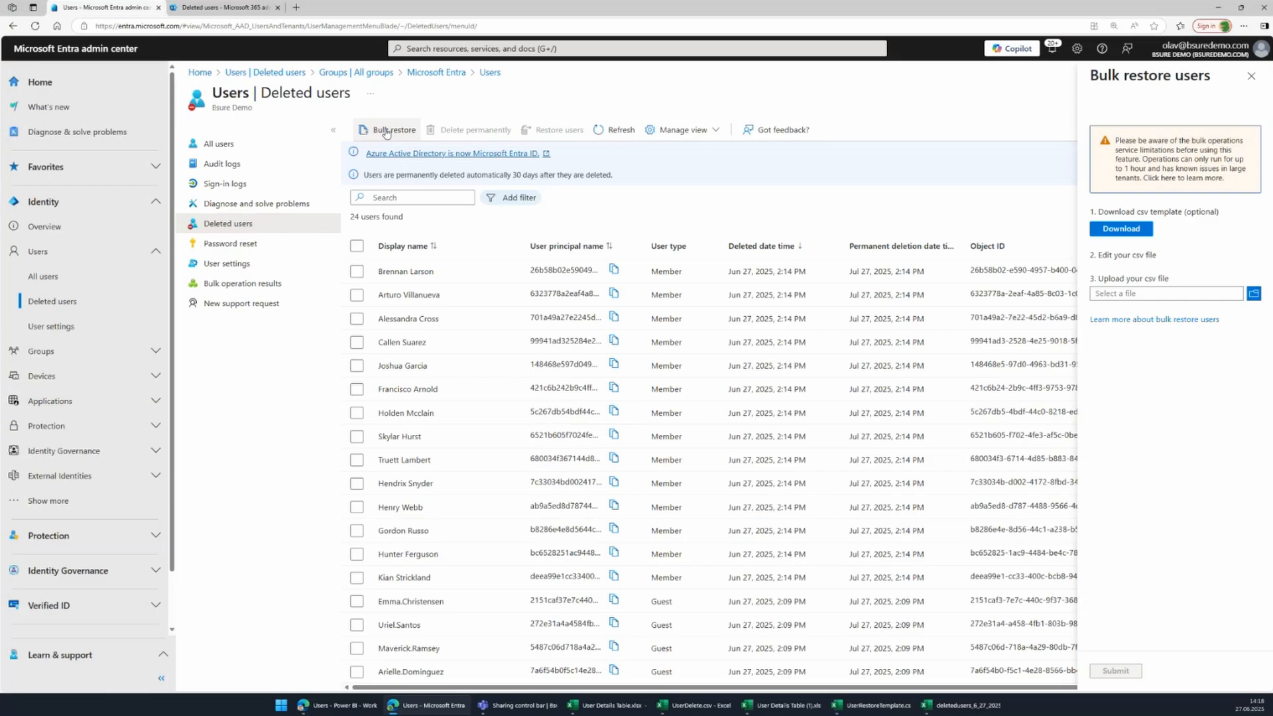